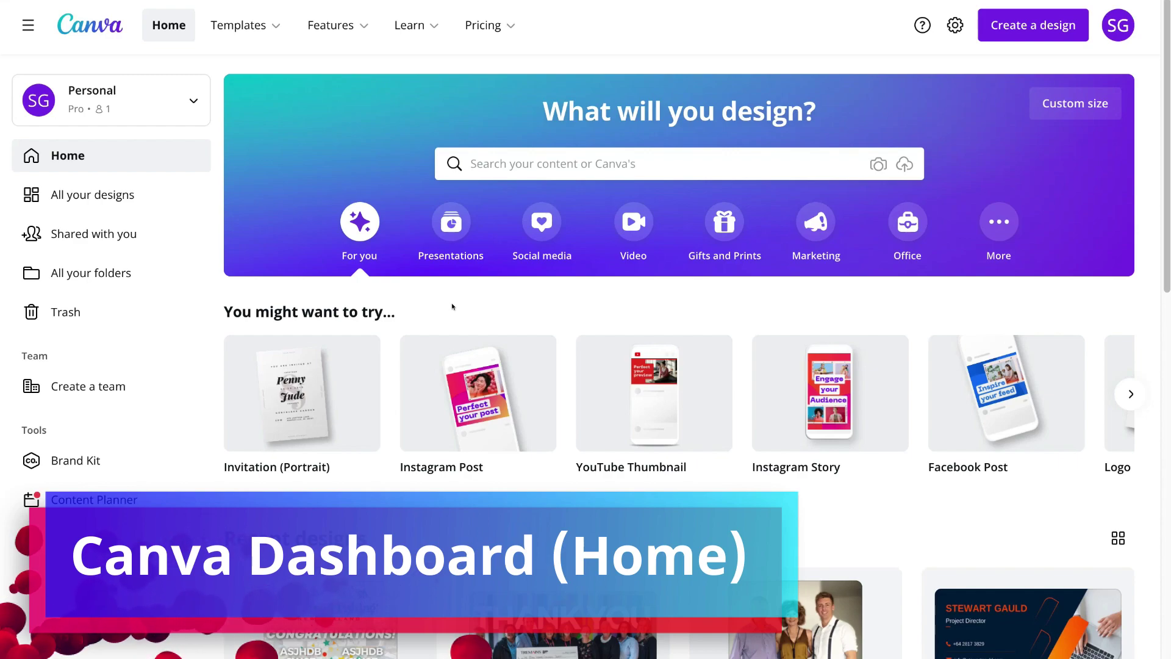
- Search for 'business cards' and bring up the 3,873 Business Card template results
{"action": "left_click", "coordinate": [547, 160]}
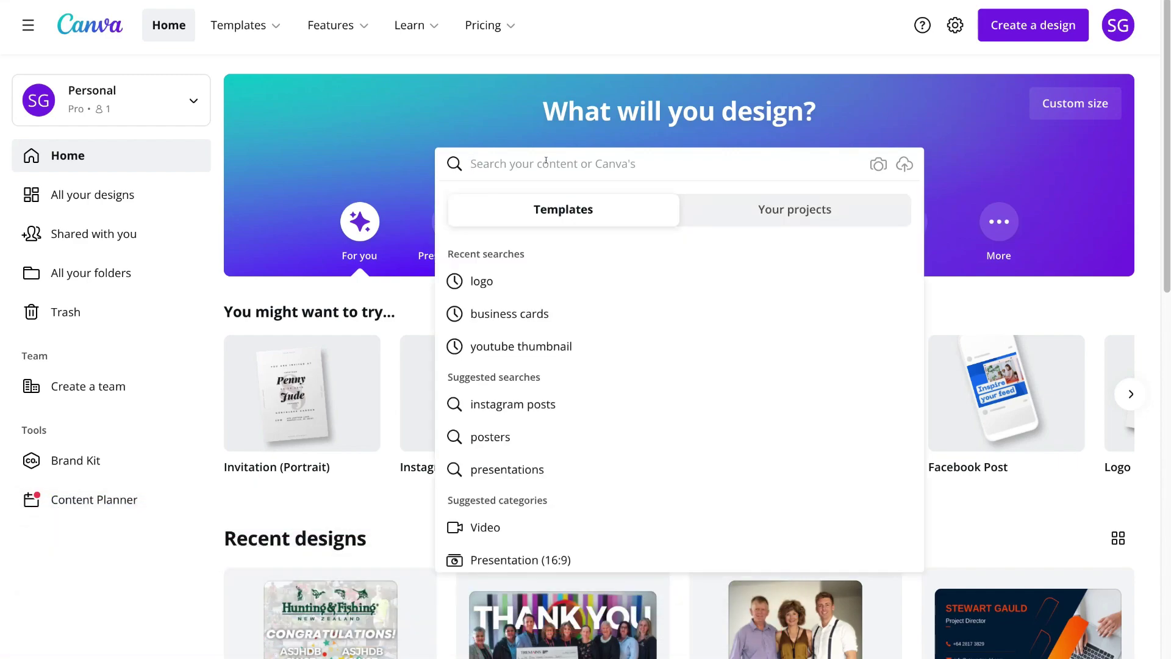
{"action": "type", "text": "business cards"}
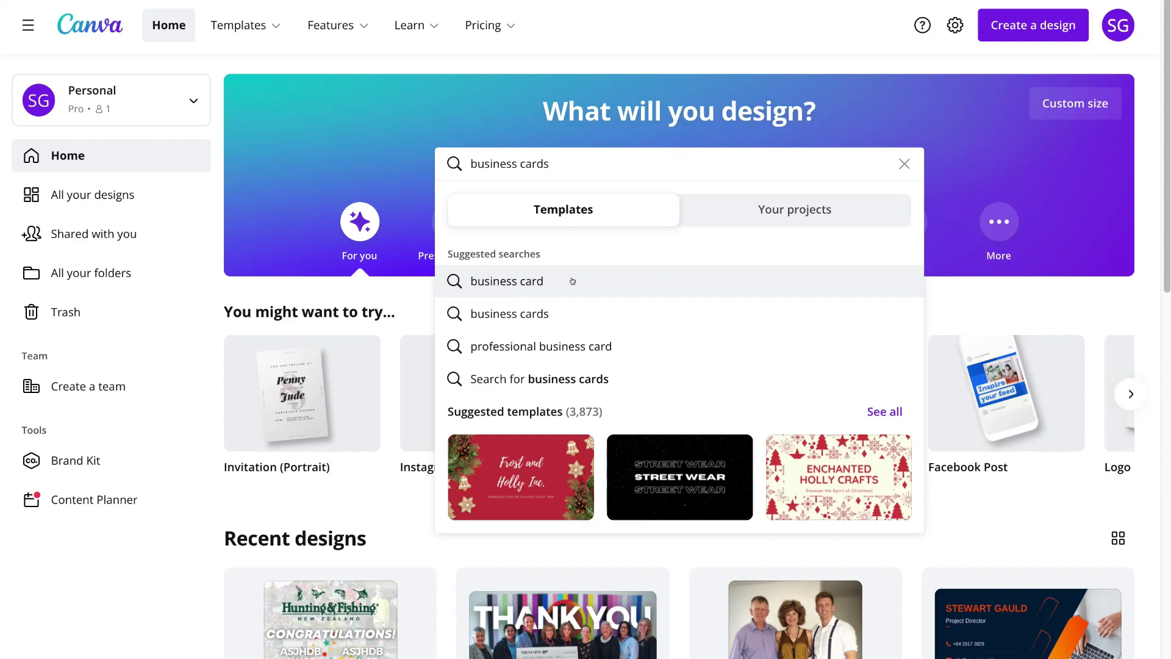
{"action": "left_click", "coordinate": [566, 281]}
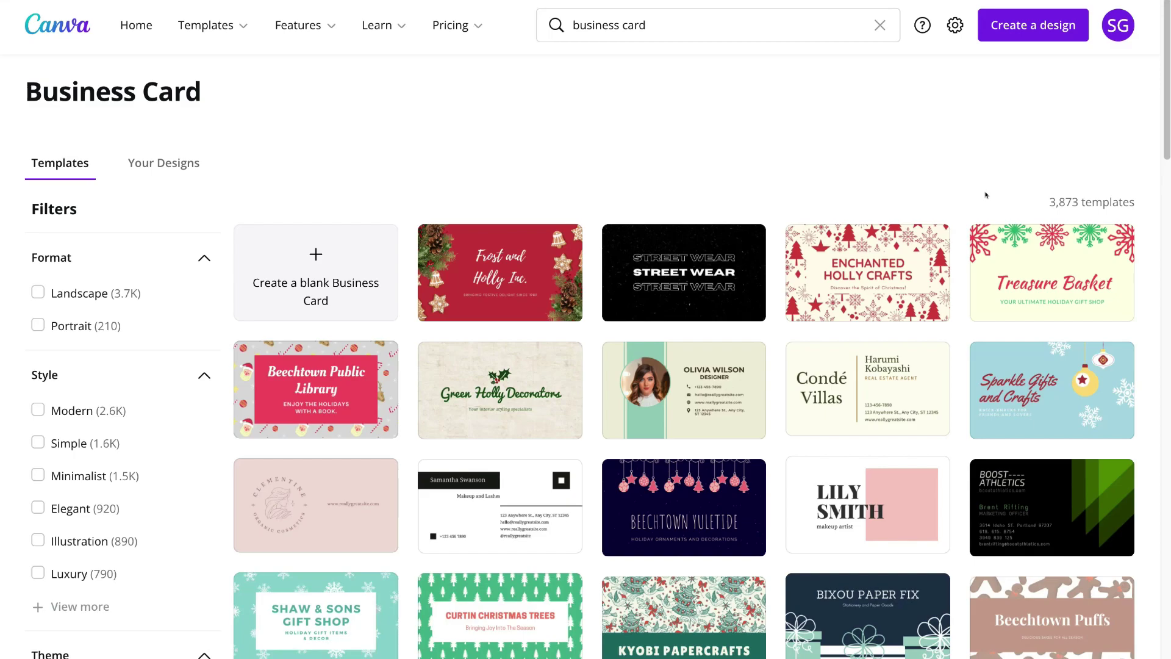
{"action": "scroll", "coordinate": [956, 194], "scroll_direction": "down", "scroll_amount": 10}
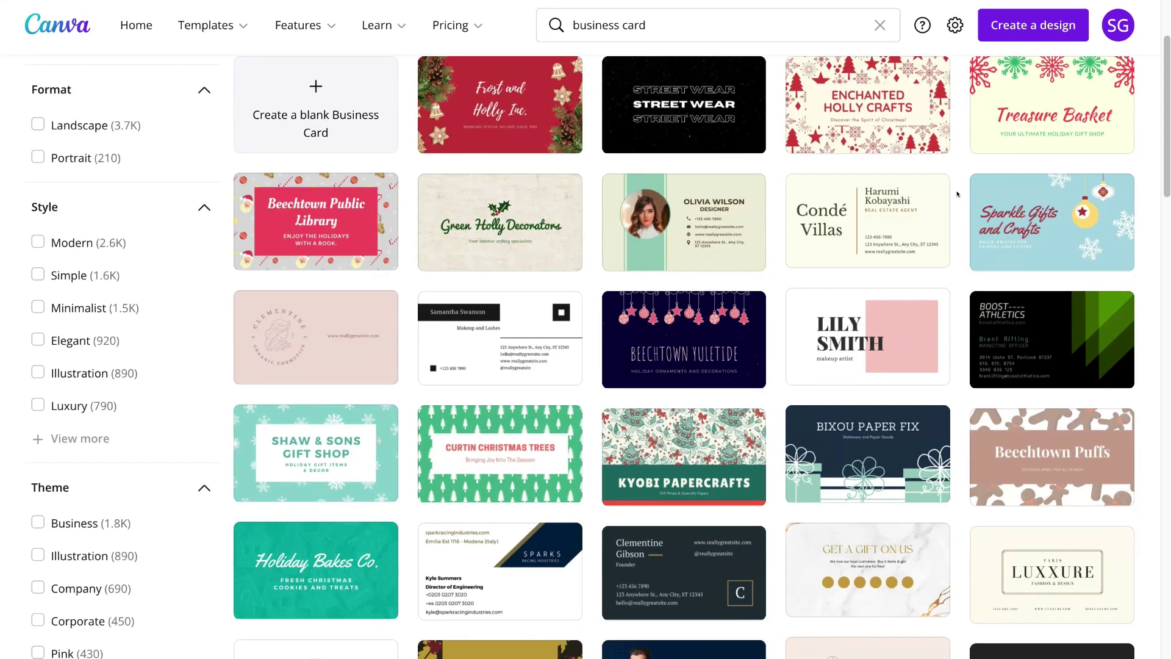
{"action": "scroll", "coordinate": [956, 193], "scroll_direction": "up", "scroll_amount": 10}
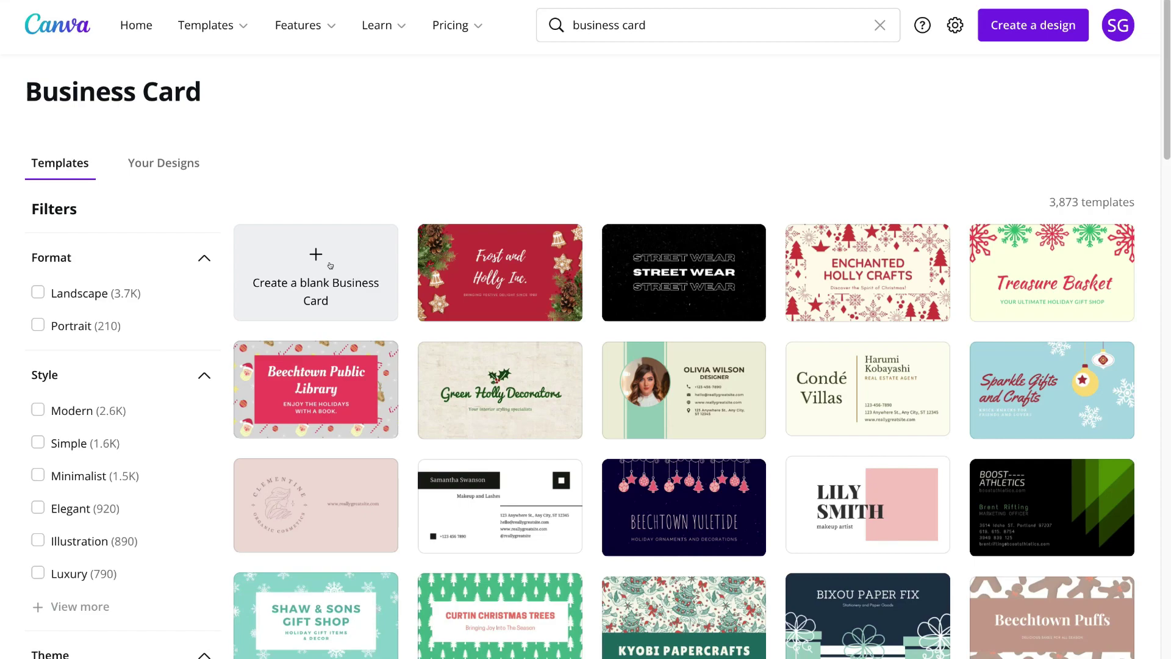
{"action": "mouse_move", "coordinate": [458, 273]}
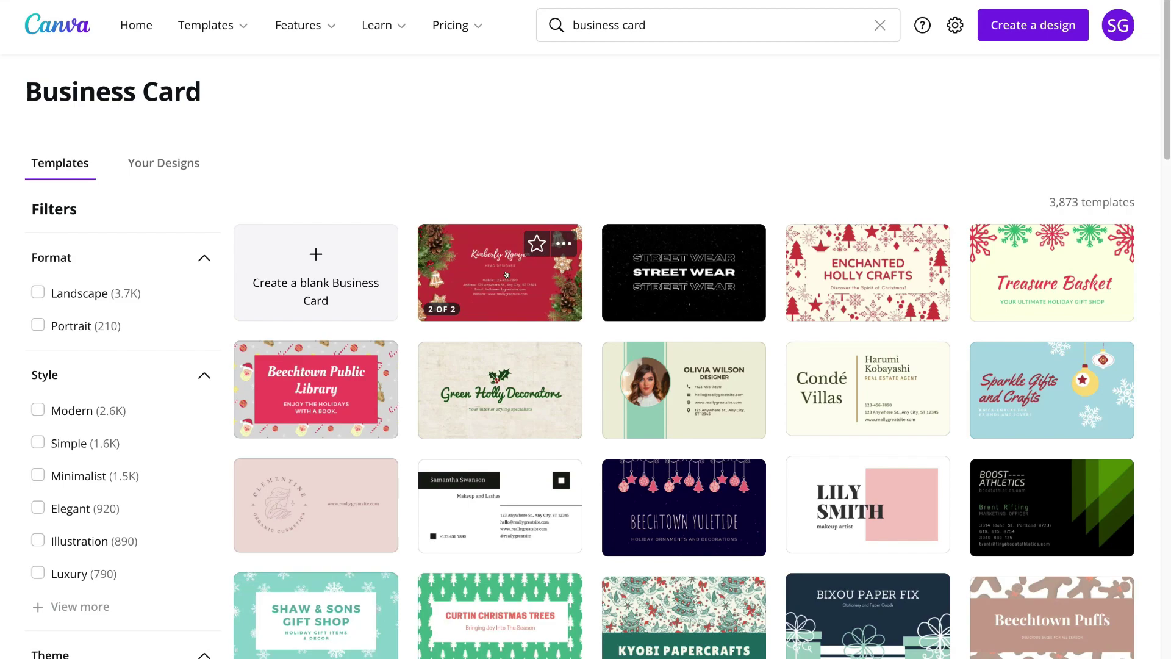
{"action": "mouse_move", "coordinate": [501, 370]}
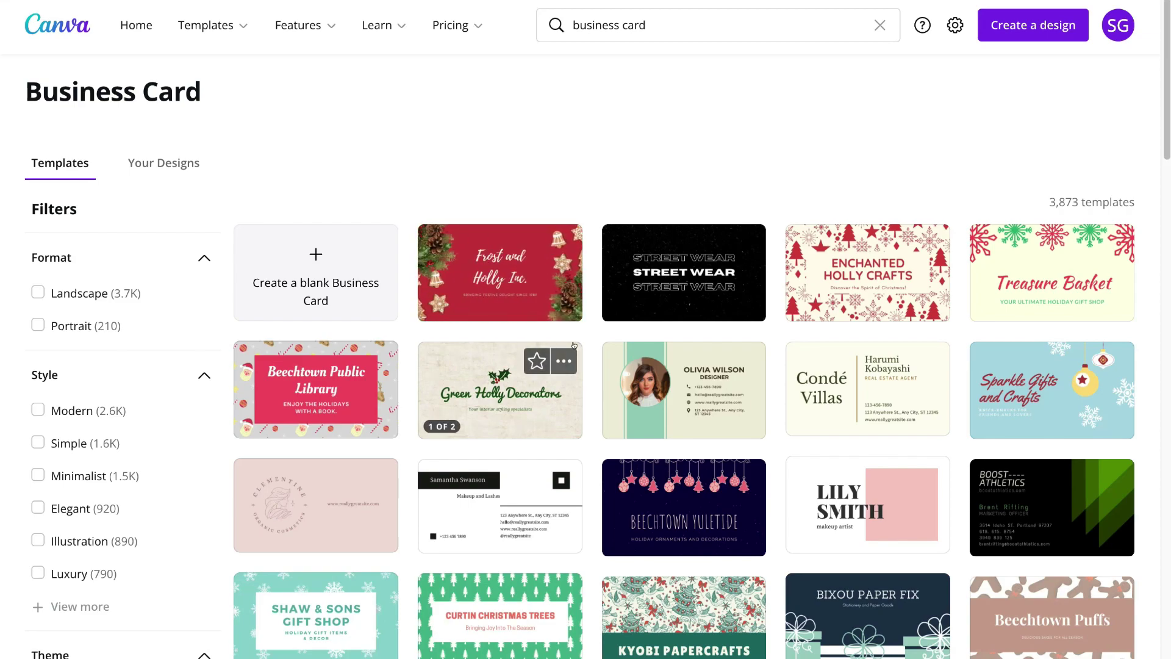
{"action": "mouse_move", "coordinate": [674, 372]}
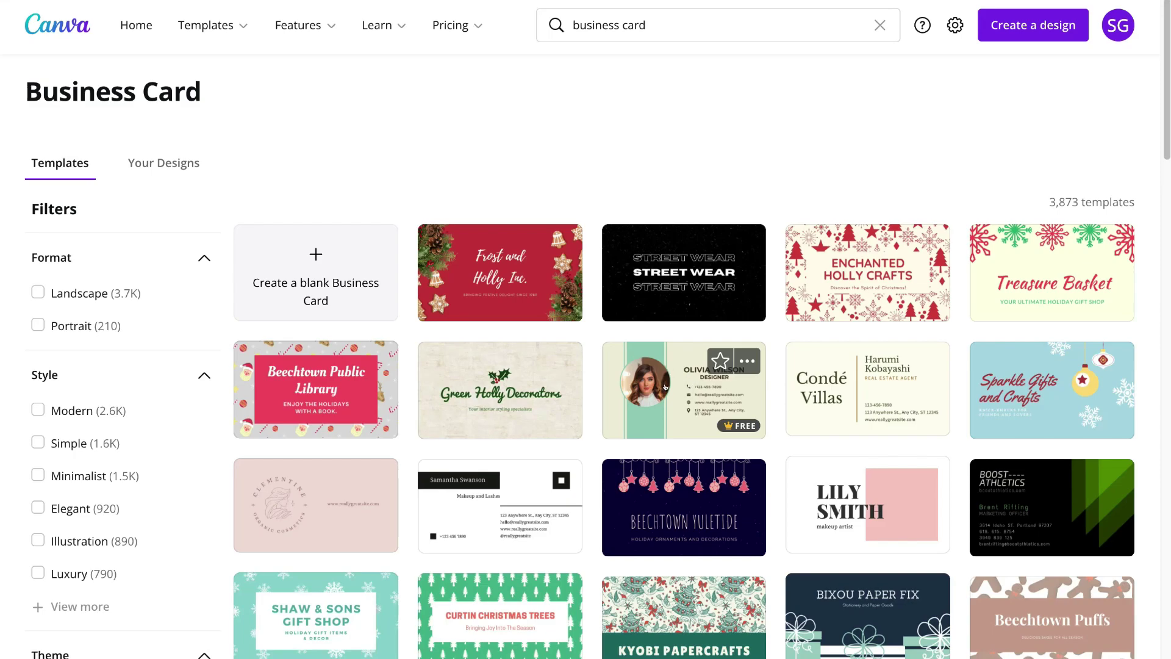
- Open the Retro Style Business Card template with the circular portrait in the editor
{"action": "left_click", "coordinate": [665, 386]}
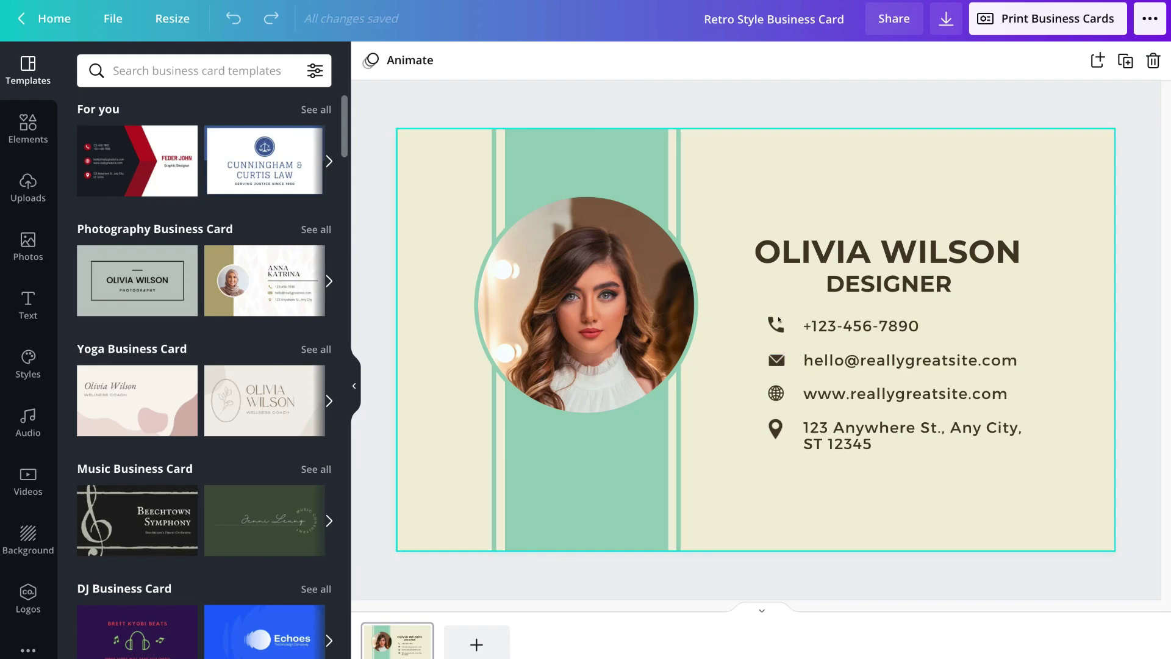
{"action": "mouse_move", "coordinate": [211, 125]}
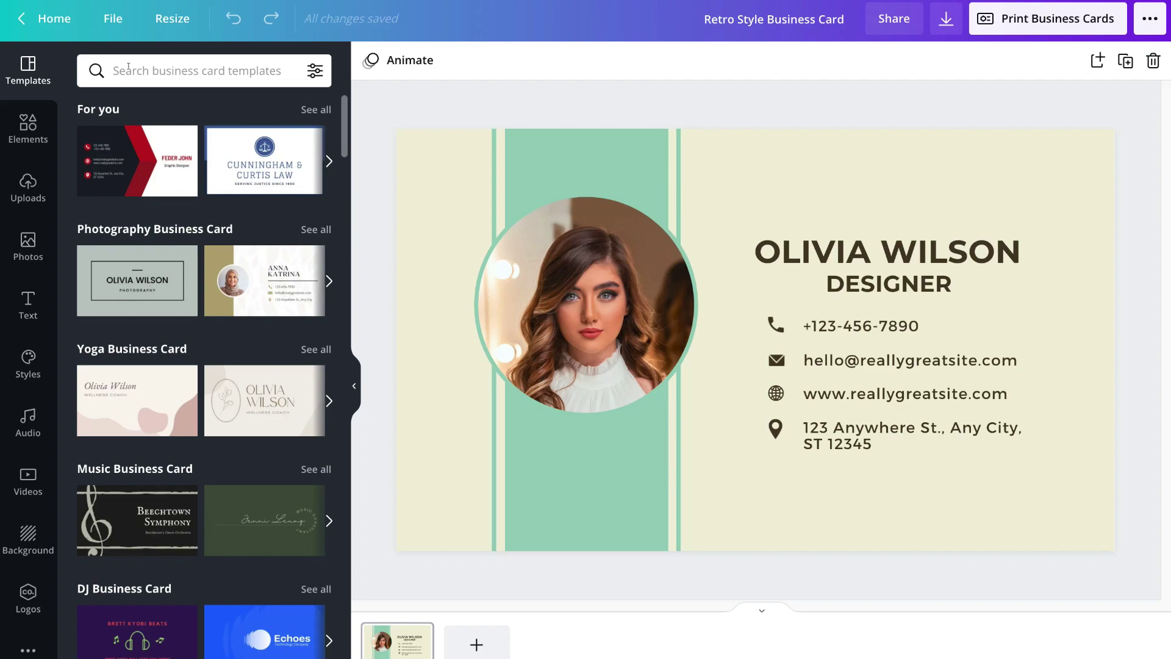
- Search the Templates panel for 'orange' and scroll through the orange business card templates
{"action": "left_click", "coordinate": [125, 69]}
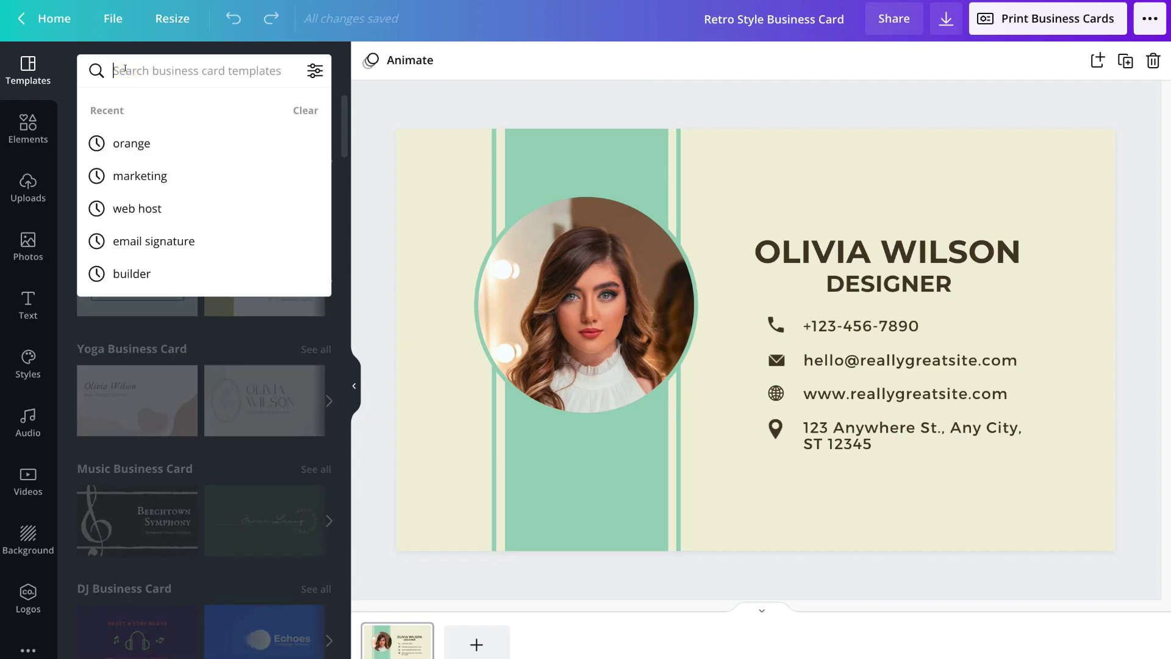
{"action": "type", "text": "orange"}
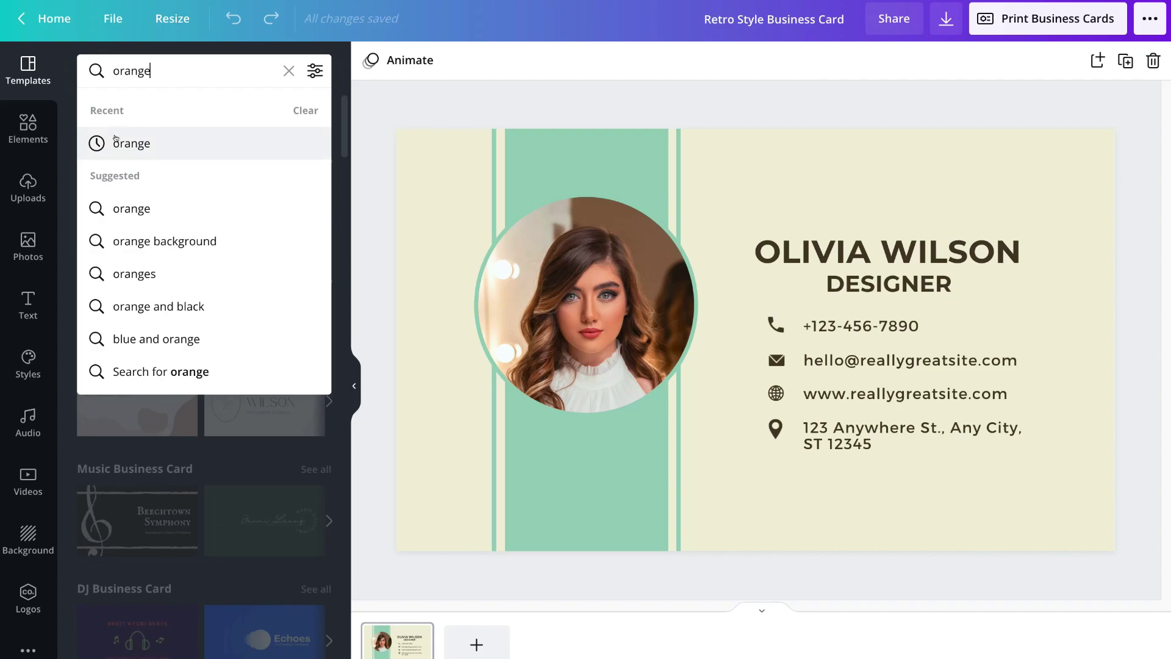
{"action": "left_click", "coordinate": [151, 202]}
{"action": "scroll", "coordinate": [238, 279], "scroll_direction": "down", "scroll_amount": 5}
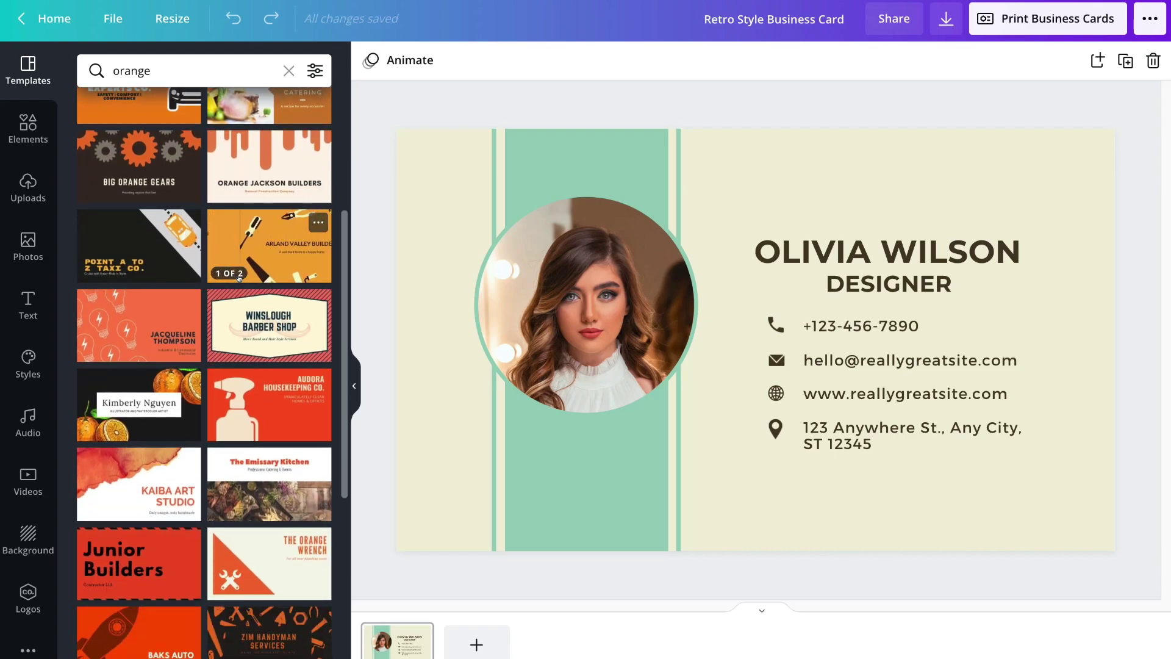
{"action": "scroll", "coordinate": [238, 278], "scroll_direction": "down", "scroll_amount": 5}
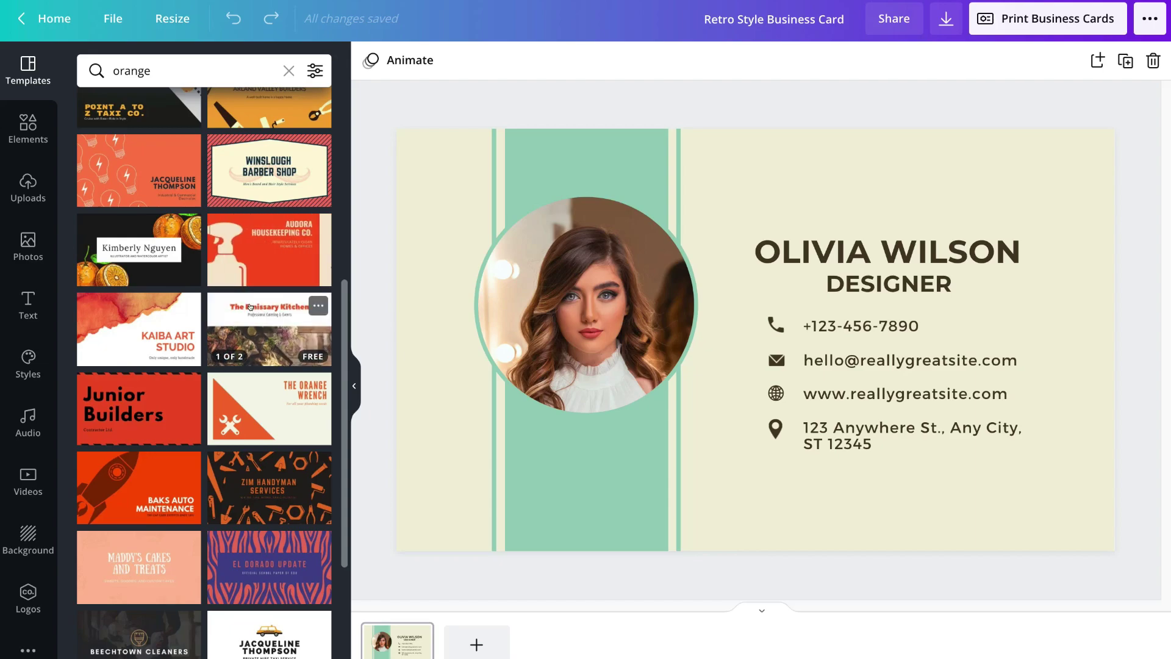
{"action": "scroll", "coordinate": [250, 306], "scroll_direction": "down", "scroll_amount": 5}
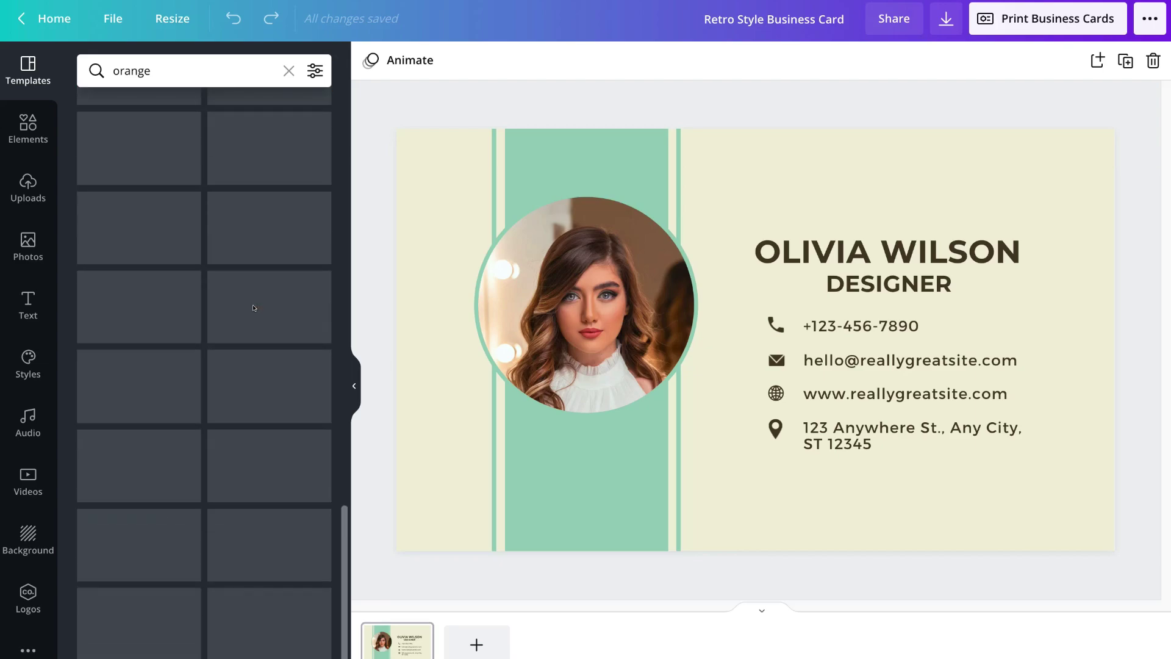
{"action": "scroll", "coordinate": [250, 306], "scroll_direction": "down", "scroll_amount": 5}
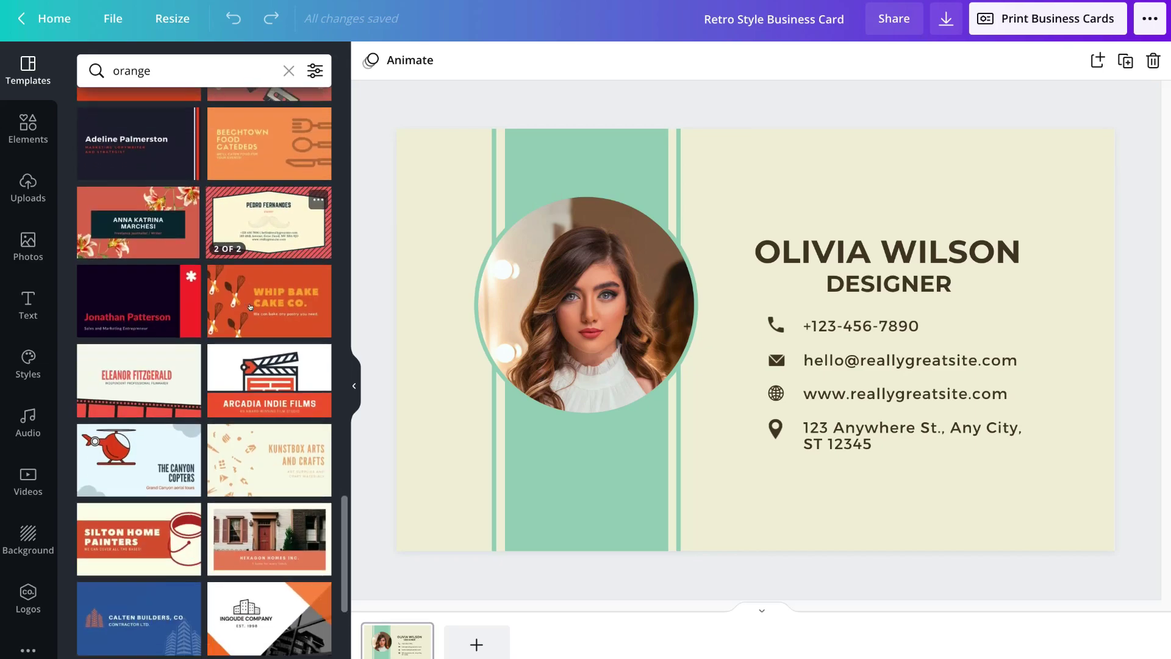
{"action": "scroll", "coordinate": [250, 307], "scroll_direction": "down", "scroll_amount": 4}
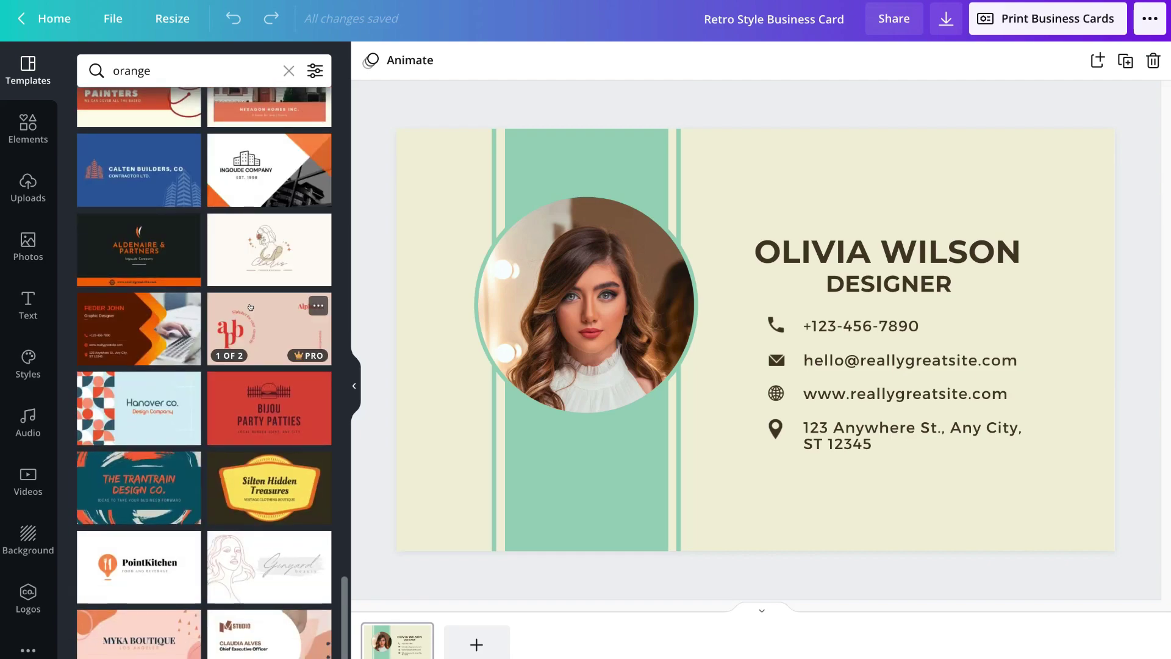
{"action": "scroll", "coordinate": [250, 306], "scroll_direction": "down", "scroll_amount": 10}
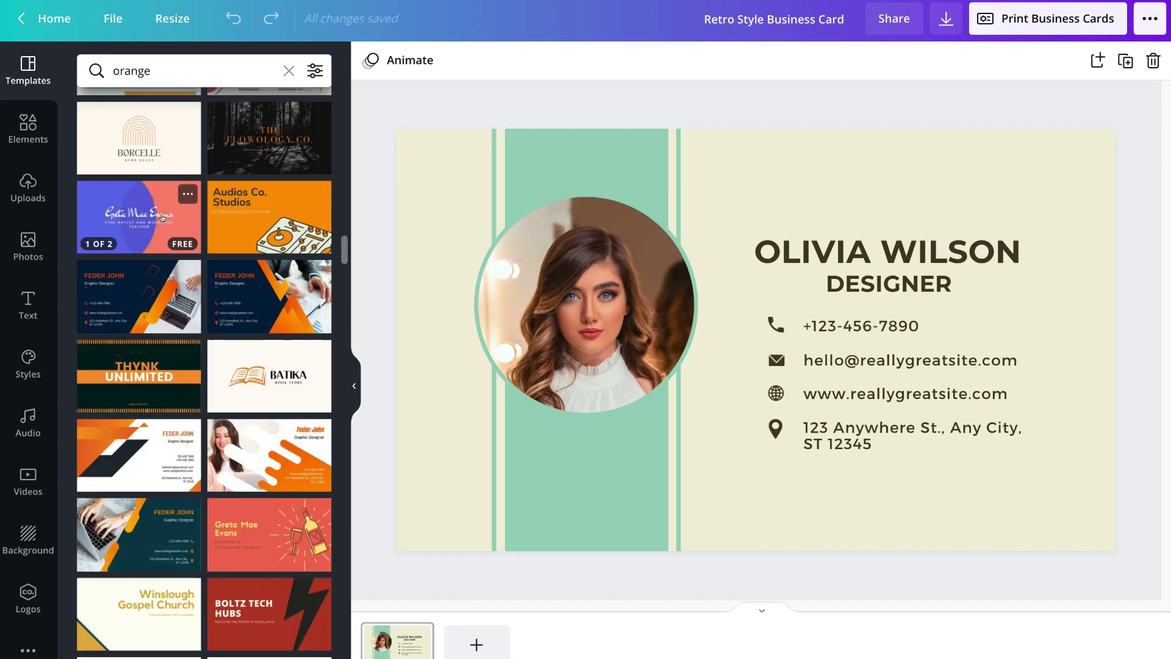
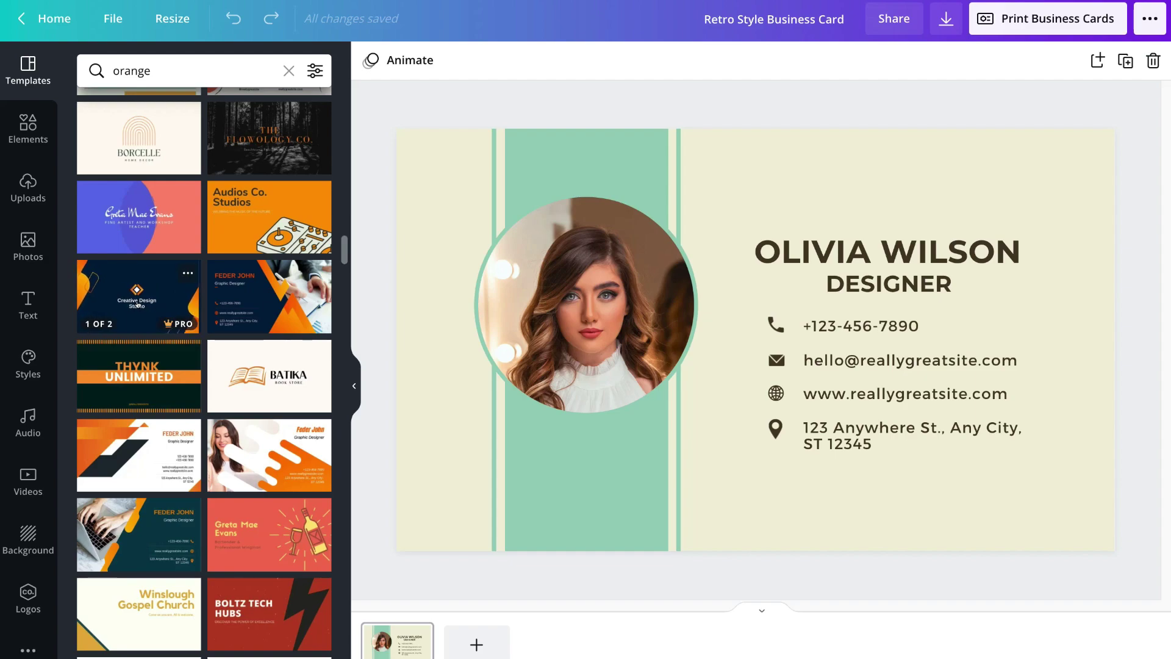
- Open the Feder John black-and-orange business card template and apply its front design
{"action": "mouse_move", "coordinate": [140, 236]}
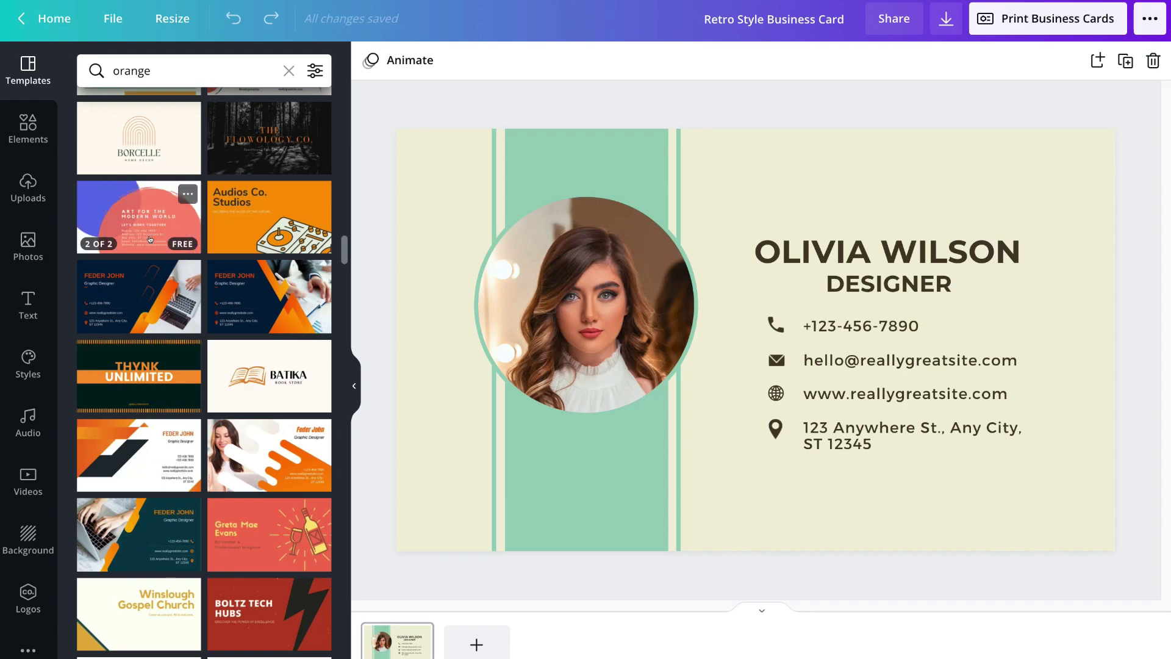
{"action": "mouse_move", "coordinate": [134, 281]}
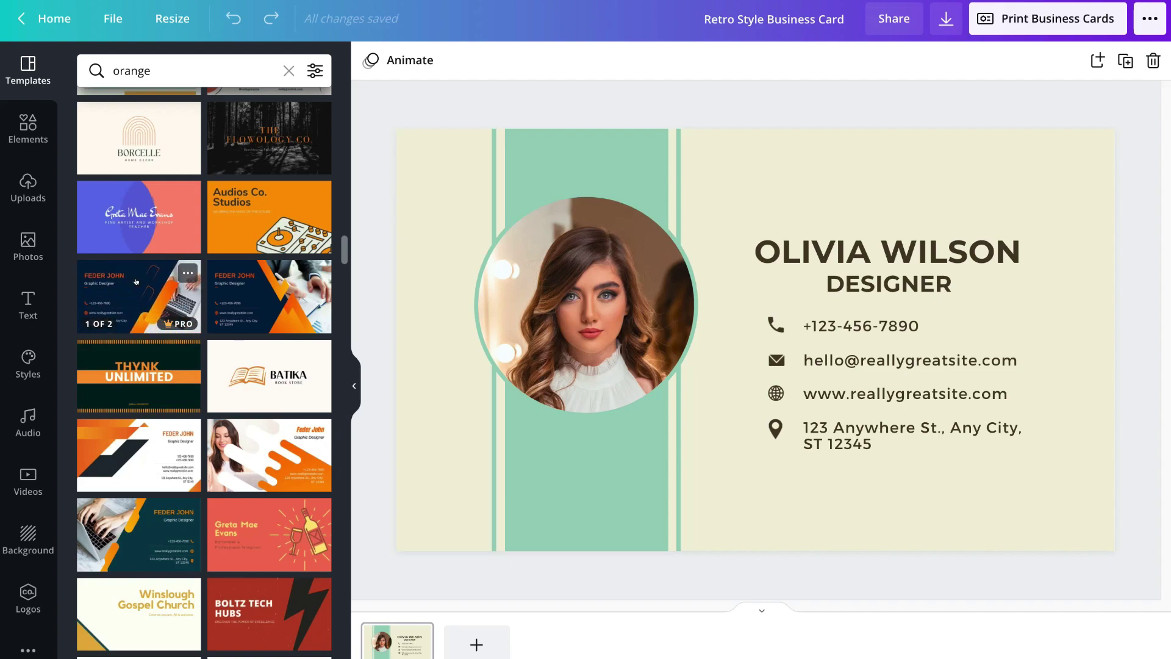
{"action": "left_click", "coordinate": [135, 281]}
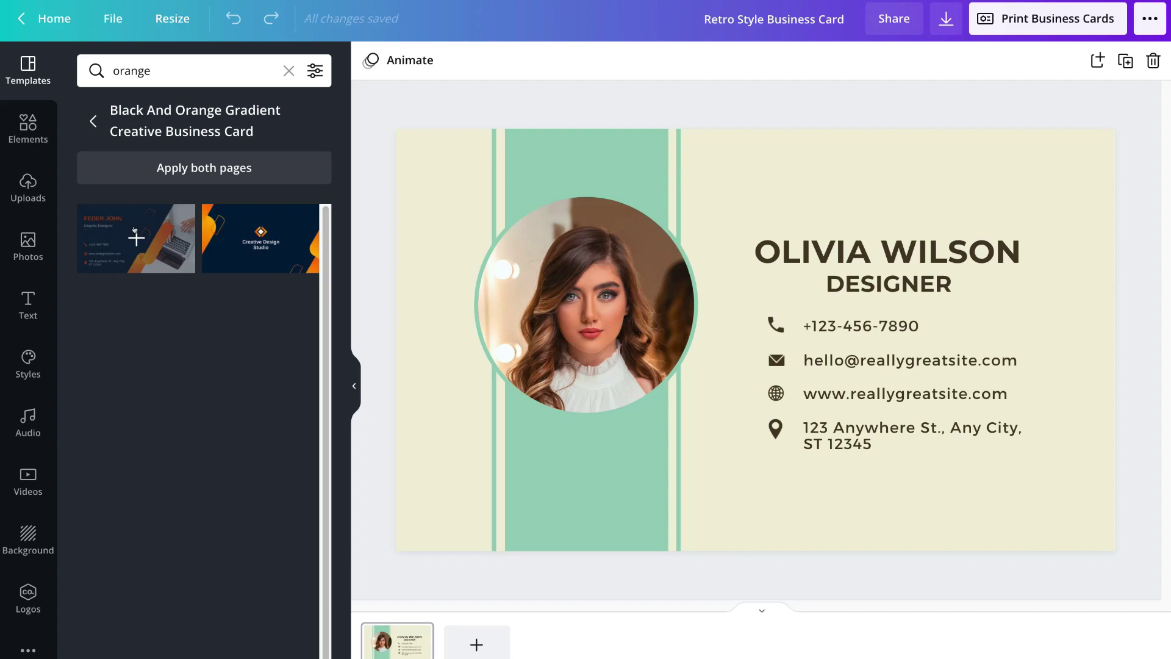
{"action": "left_click", "coordinate": [135, 230]}
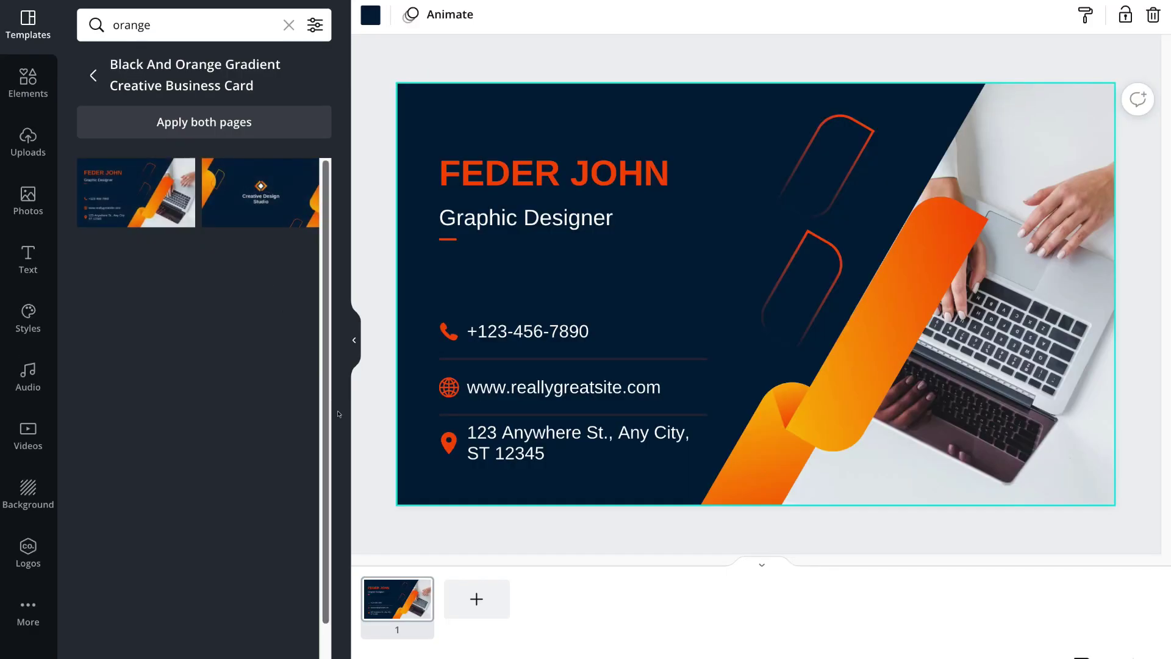
- Add a second page with the Creative Design Studio back design, then return to page 1
{"action": "left_click", "coordinate": [477, 598]}
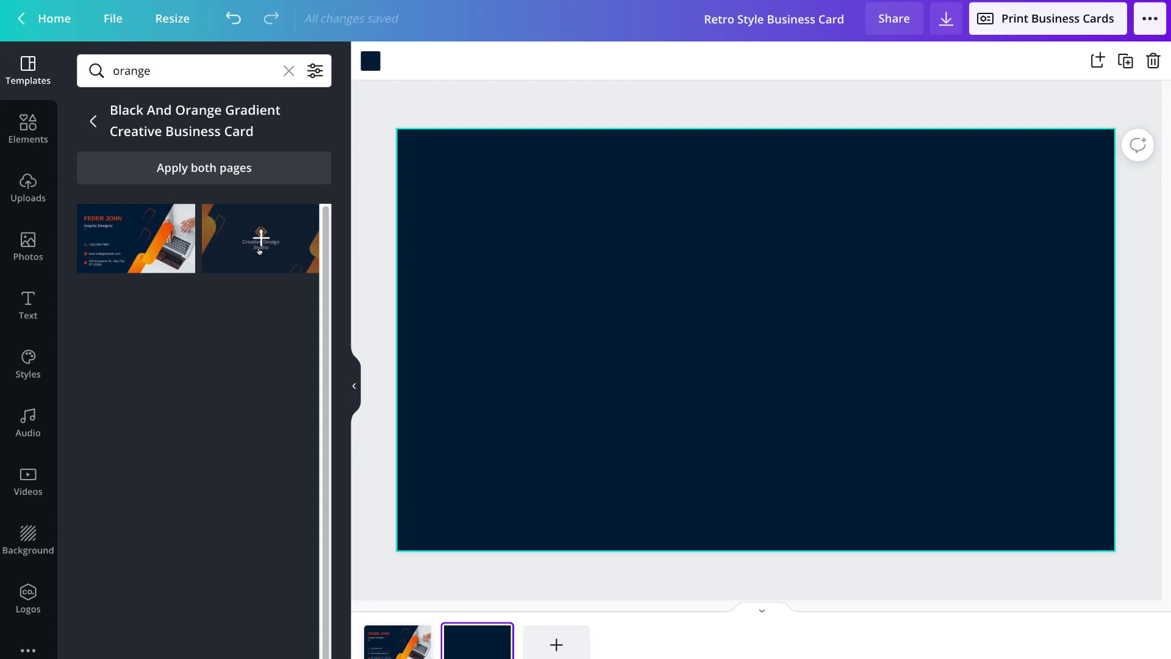
{"action": "left_click", "coordinate": [259, 250]}
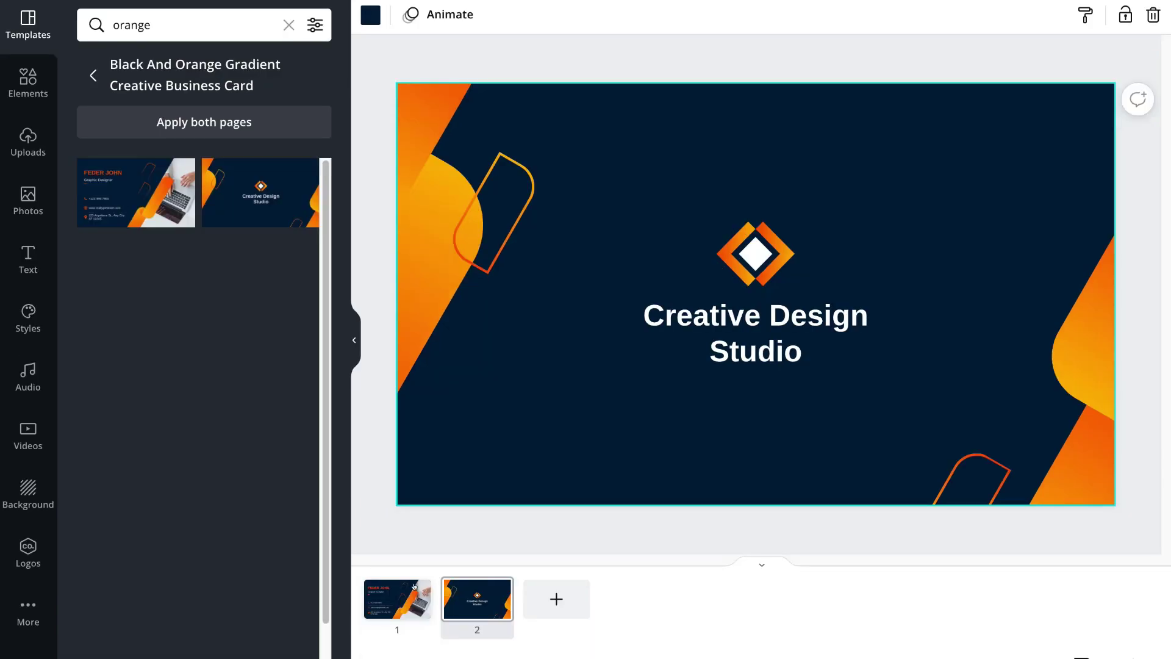
{"action": "left_click", "coordinate": [398, 641]}
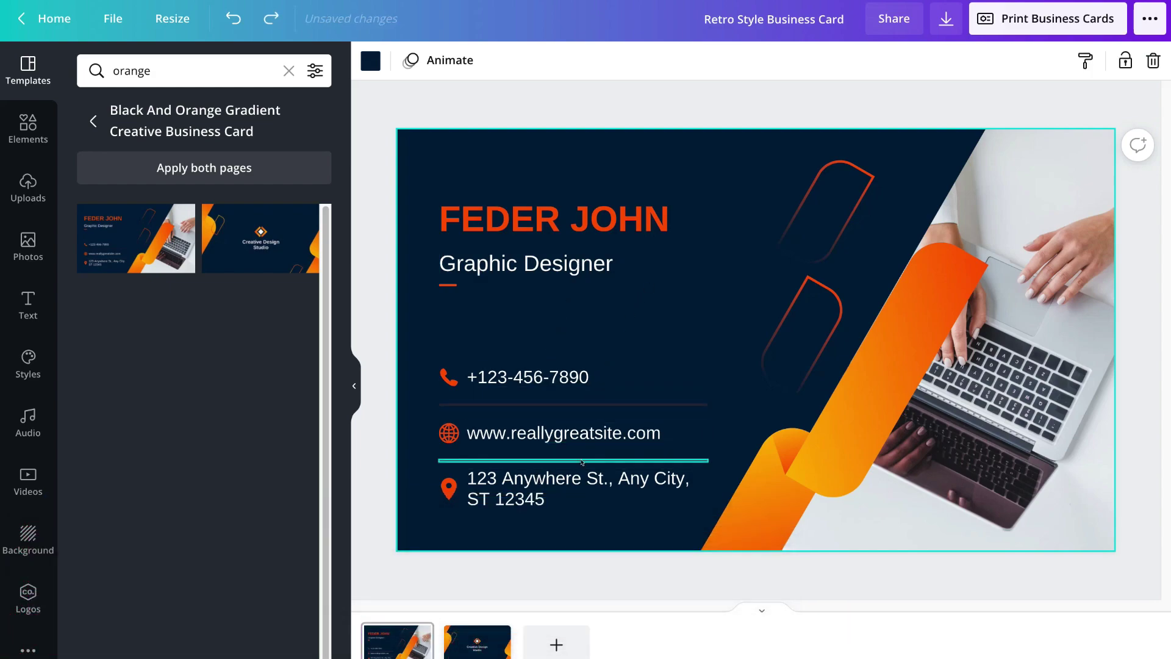
{"action": "left_click", "coordinate": [581, 480]}
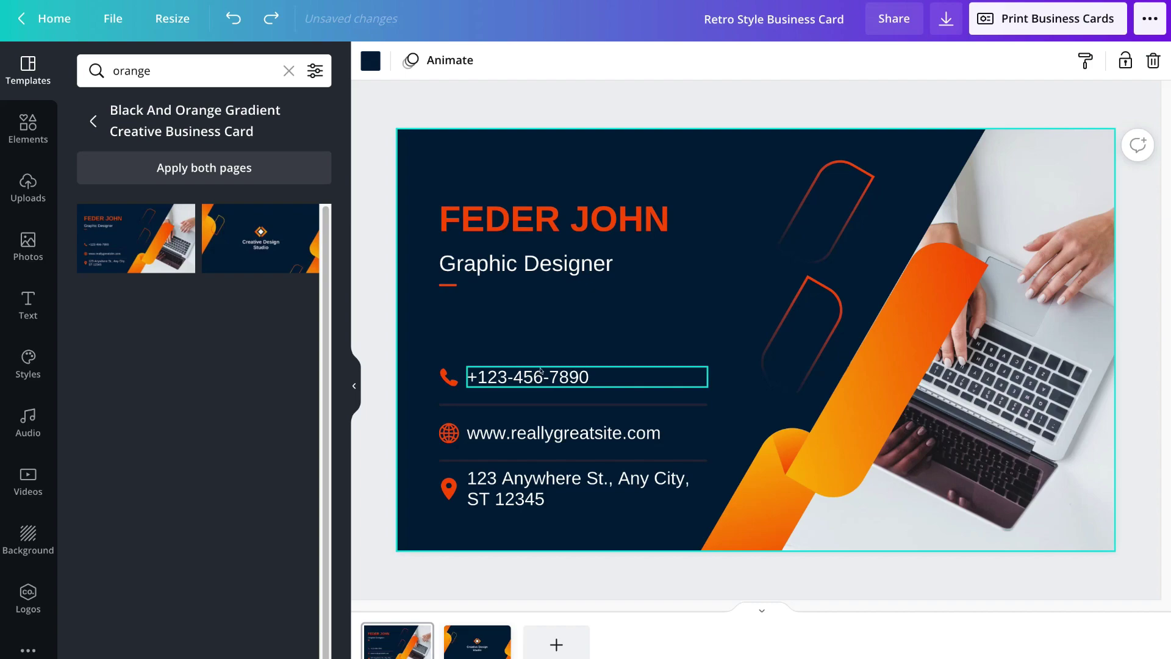
{"action": "left_click", "coordinate": [577, 227]}
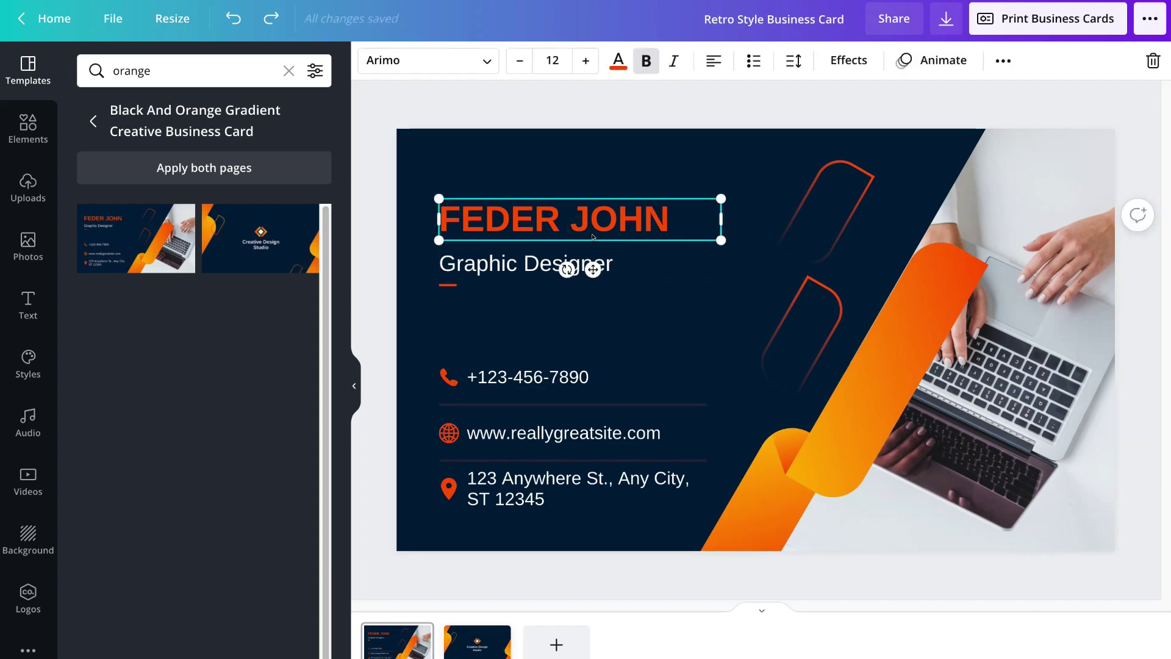
{"action": "left_click", "coordinate": [593, 236]}
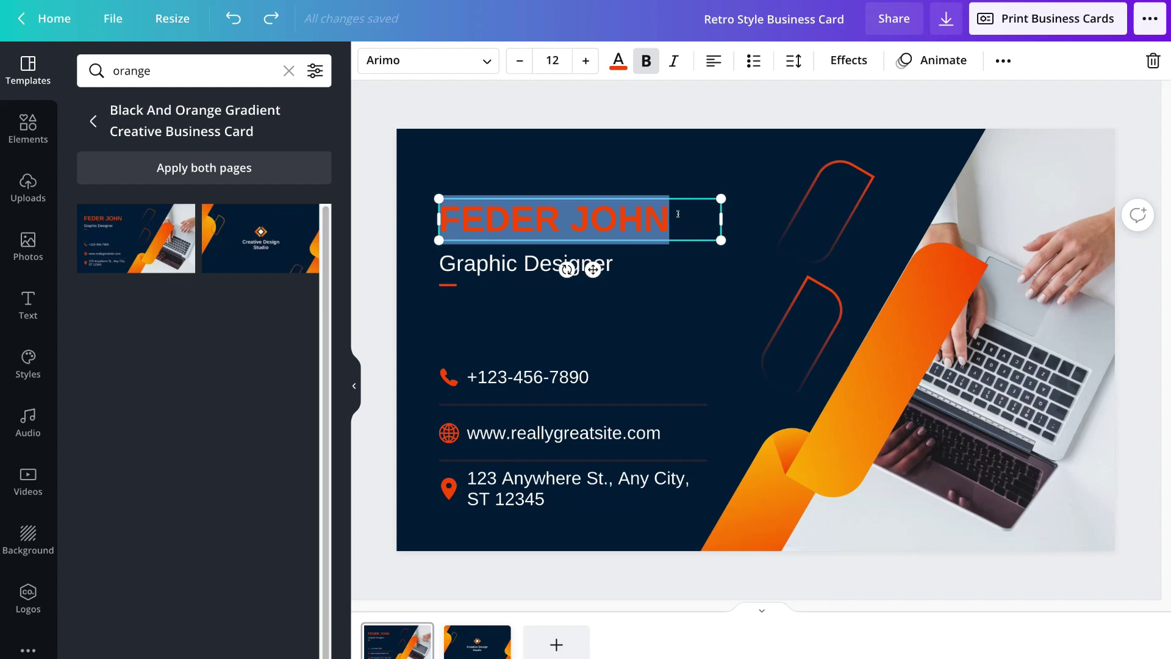
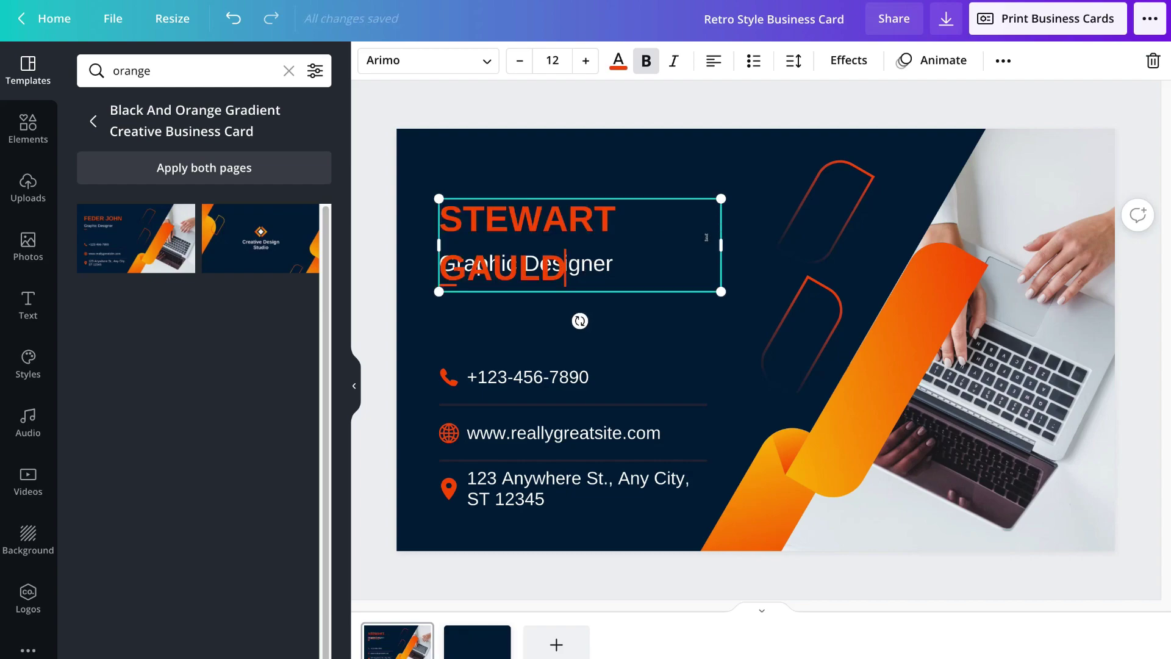
{"action": "left_click_drag", "start_coordinate": [721, 244], "coordinate": [784, 241]}
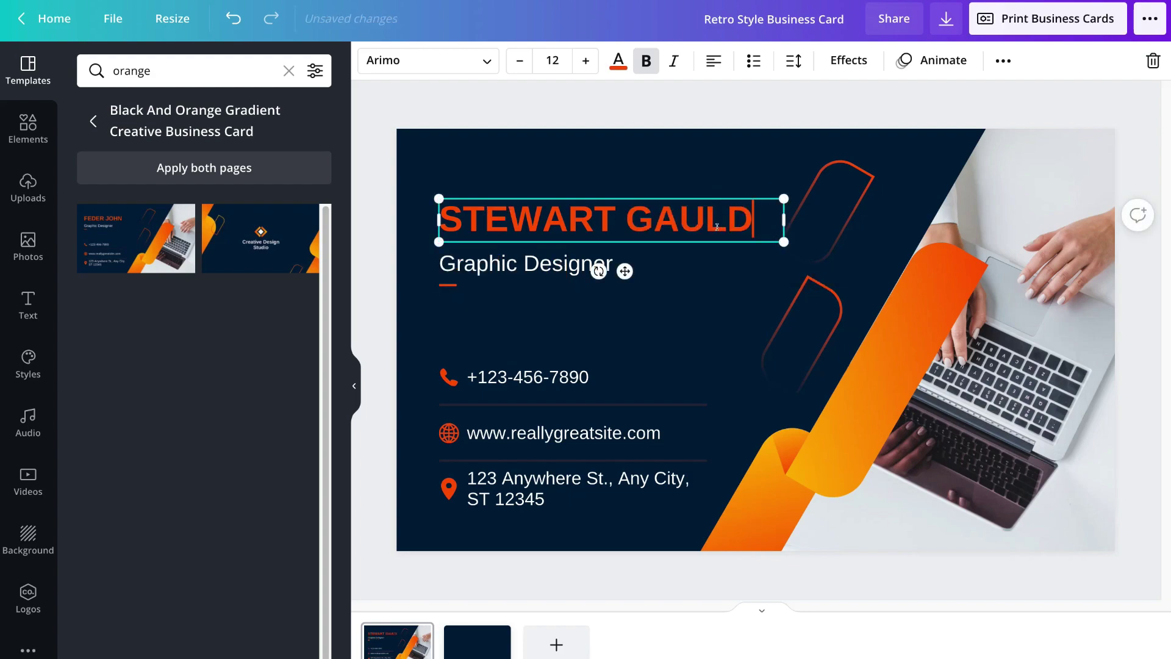
{"action": "left_click_drag", "start_coordinate": [784, 242], "coordinate": [744, 266]}
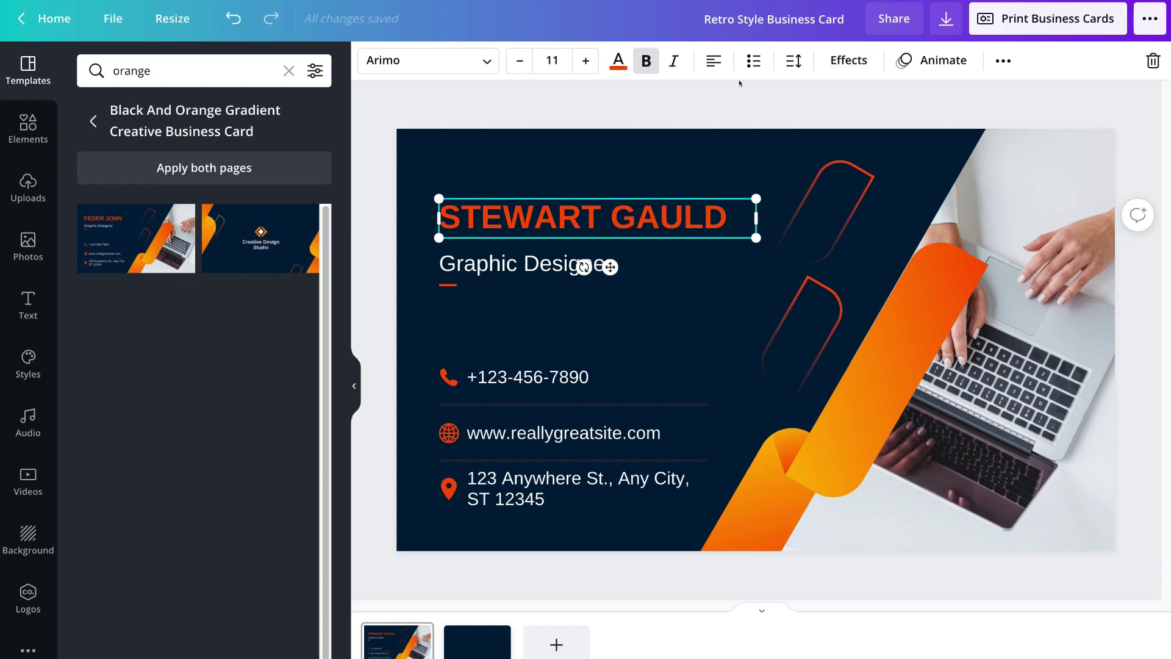
- Replace 'Graphic Designer' with 'Project Director' and nudge the title slightly upward
{"action": "left_click", "coordinate": [534, 263]}
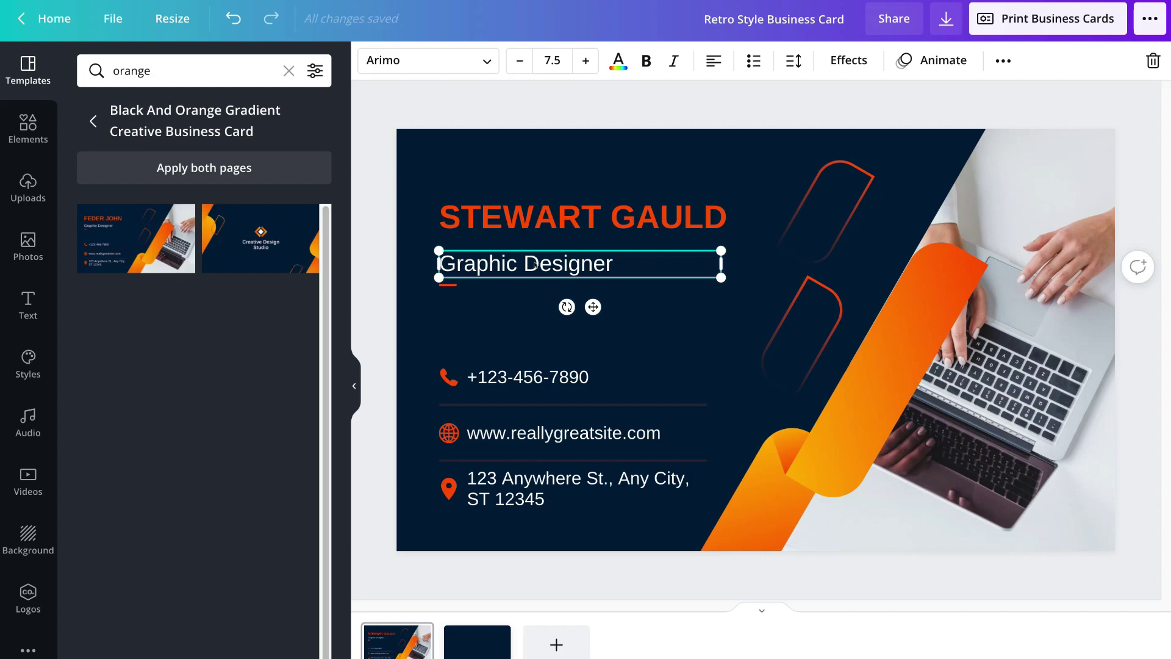
{"action": "key", "text": "ctrl+a"}
{"action": "type", "text": "Project Director"}
{"action": "left_click", "coordinate": [663, 333]}
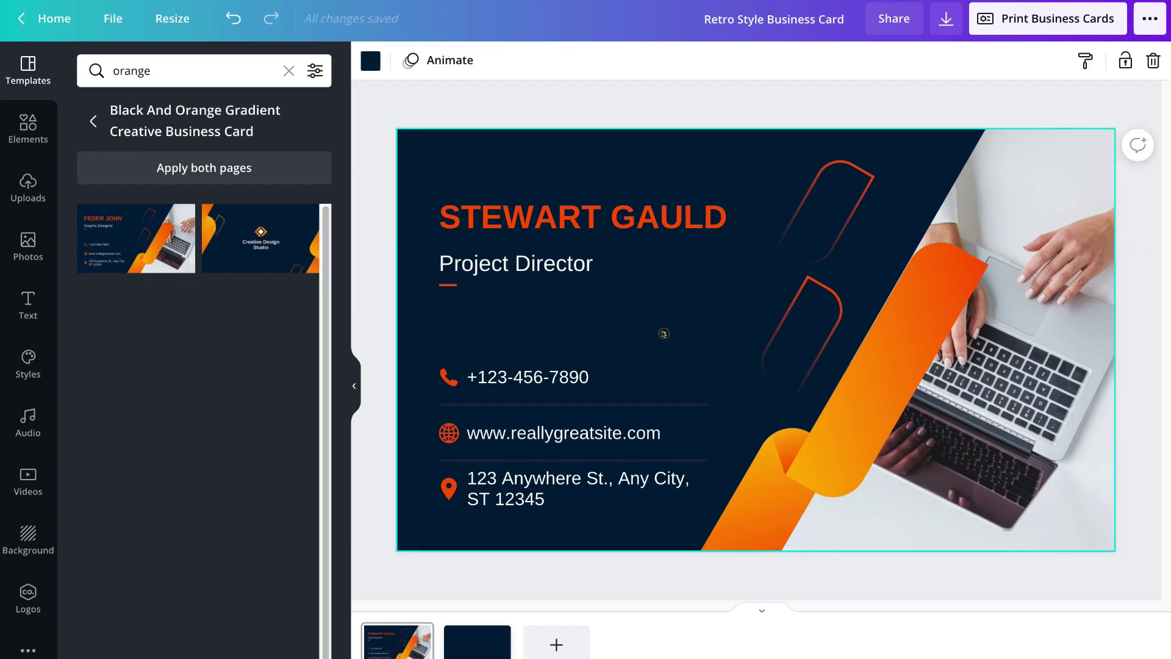
{"action": "left_click_drag", "start_coordinate": [559, 270], "coordinate": [560, 262]}
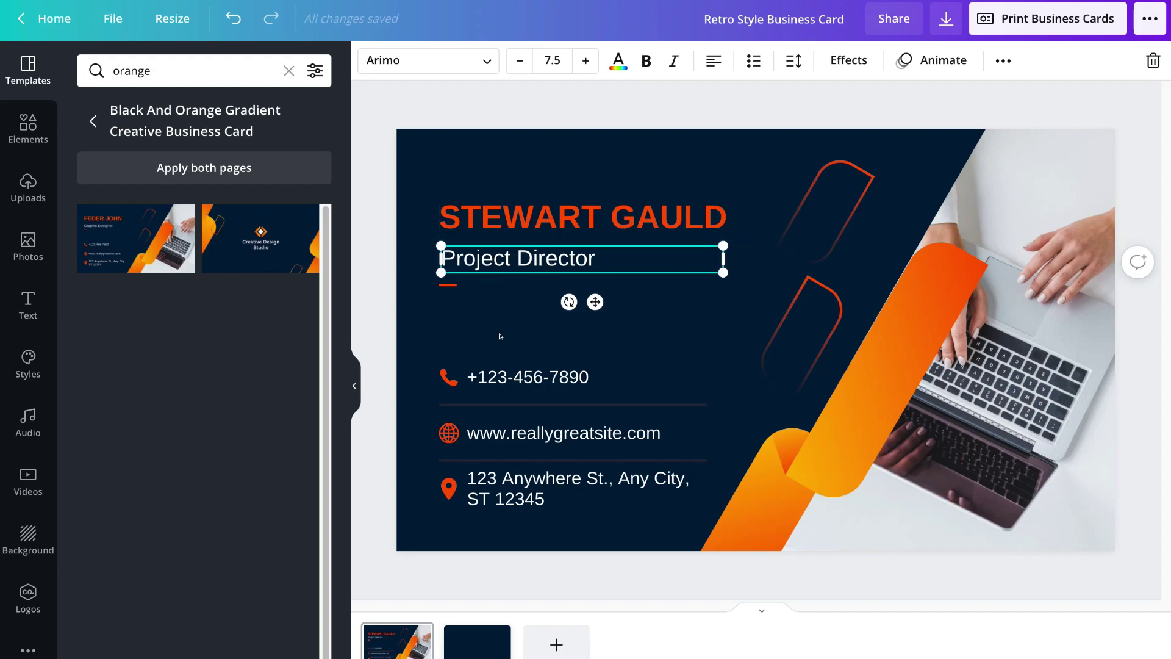
- Replace the placeholder phone number and website with the holder's own contact details
{"action": "left_click", "coordinate": [555, 377]}
{"action": "double_click", "coordinate": [604, 376]}
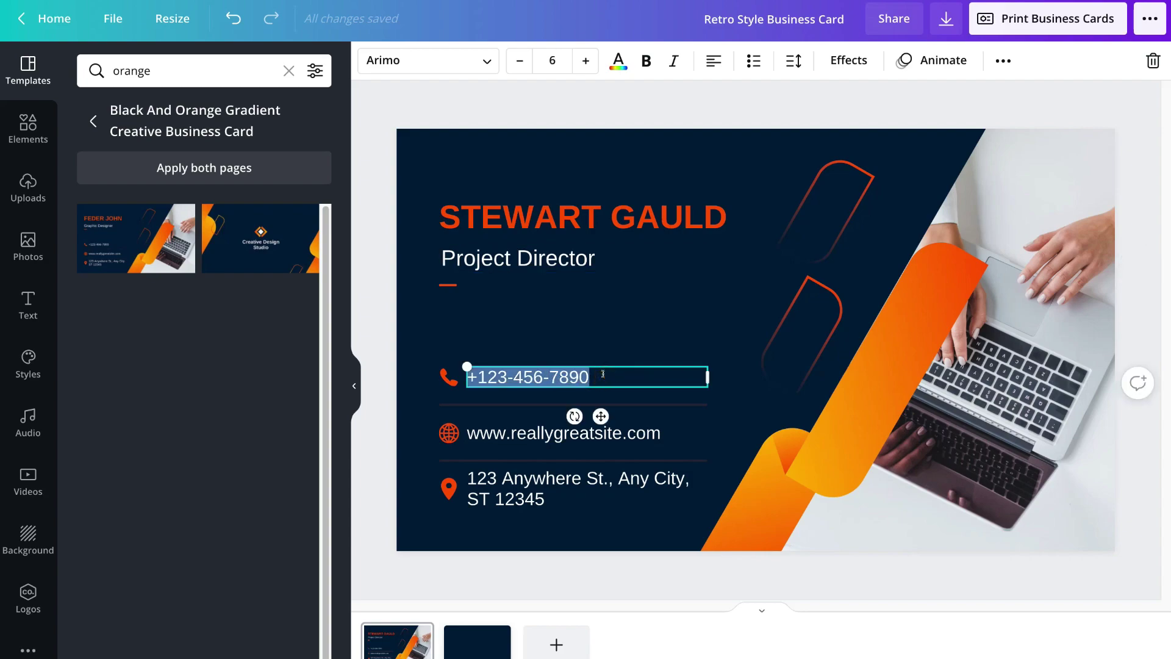
{"action": "key", "text": "ctrl+v"}
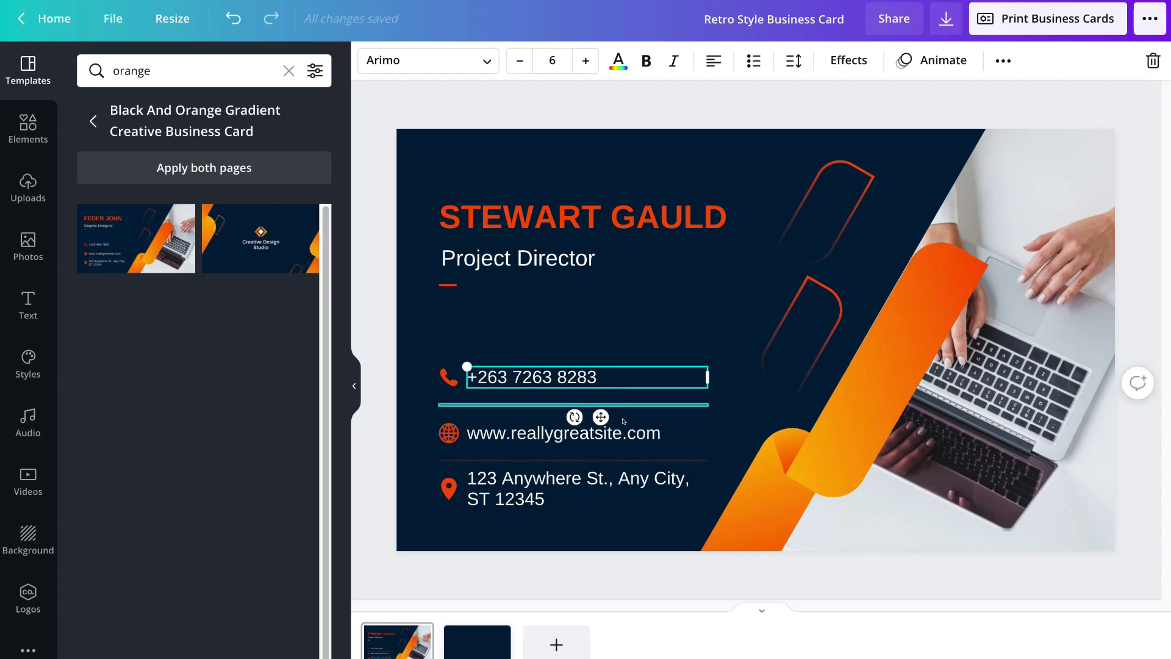
{"action": "left_click", "coordinate": [618, 432]}
{"action": "double_click", "coordinate": [618, 431]}
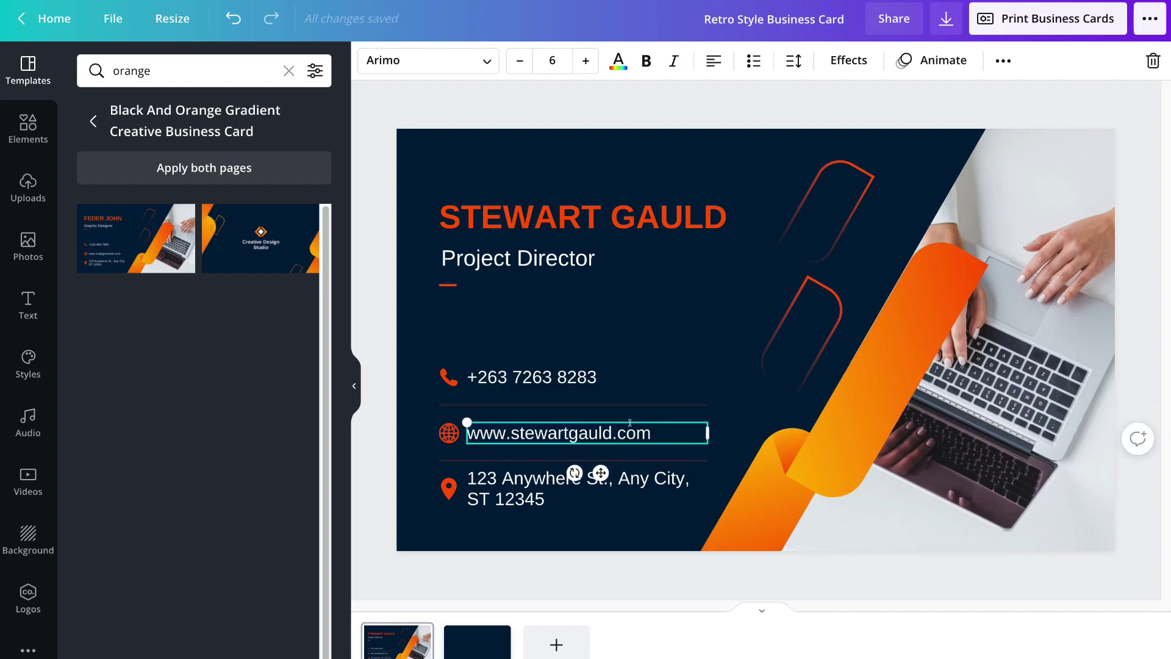
- Paste the holder's street address over the placeholder address and show the Elements library
{"action": "left_click", "coordinate": [539, 473]}
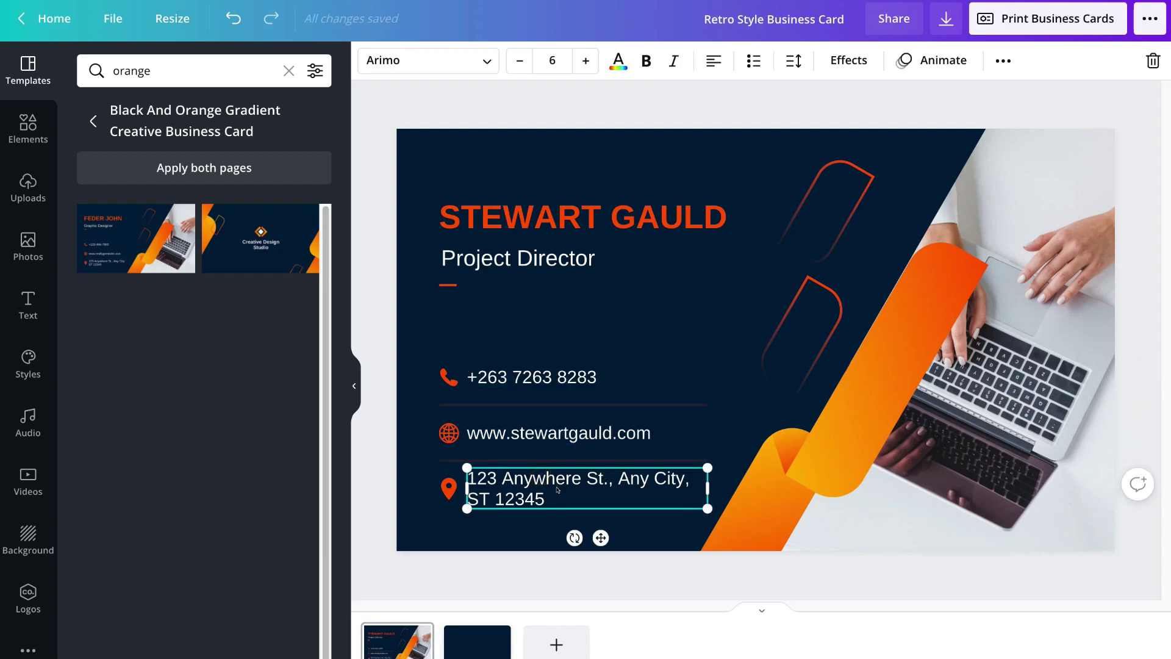
{"action": "double_click", "coordinate": [558, 488]}
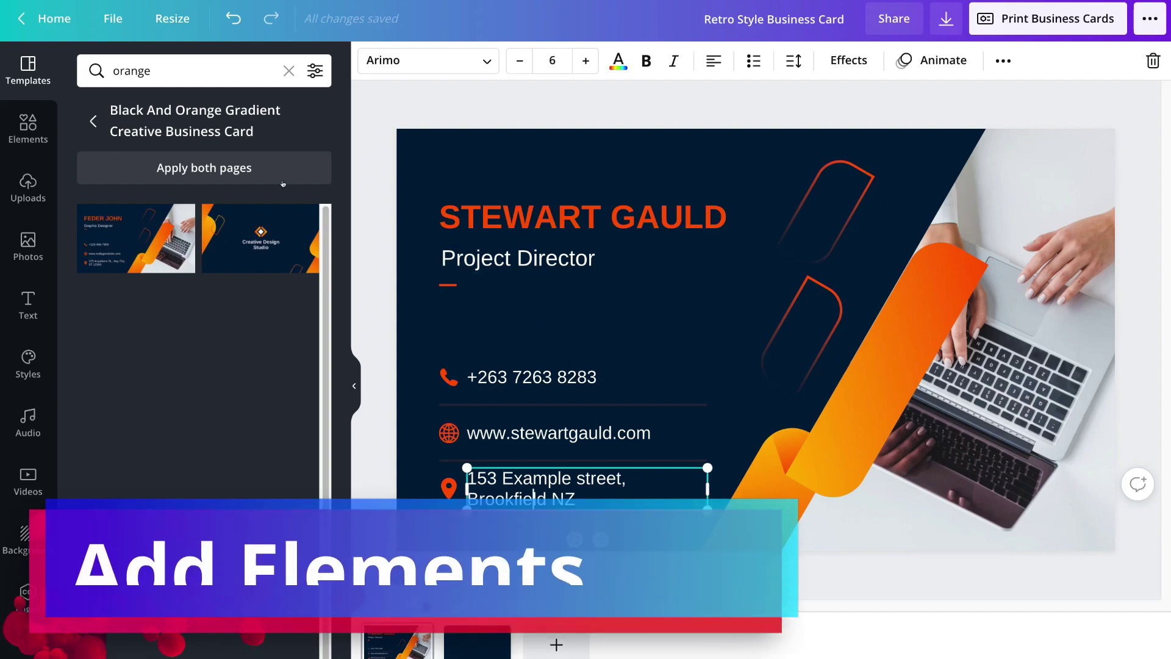
{"action": "left_click", "coordinate": [27, 126]}
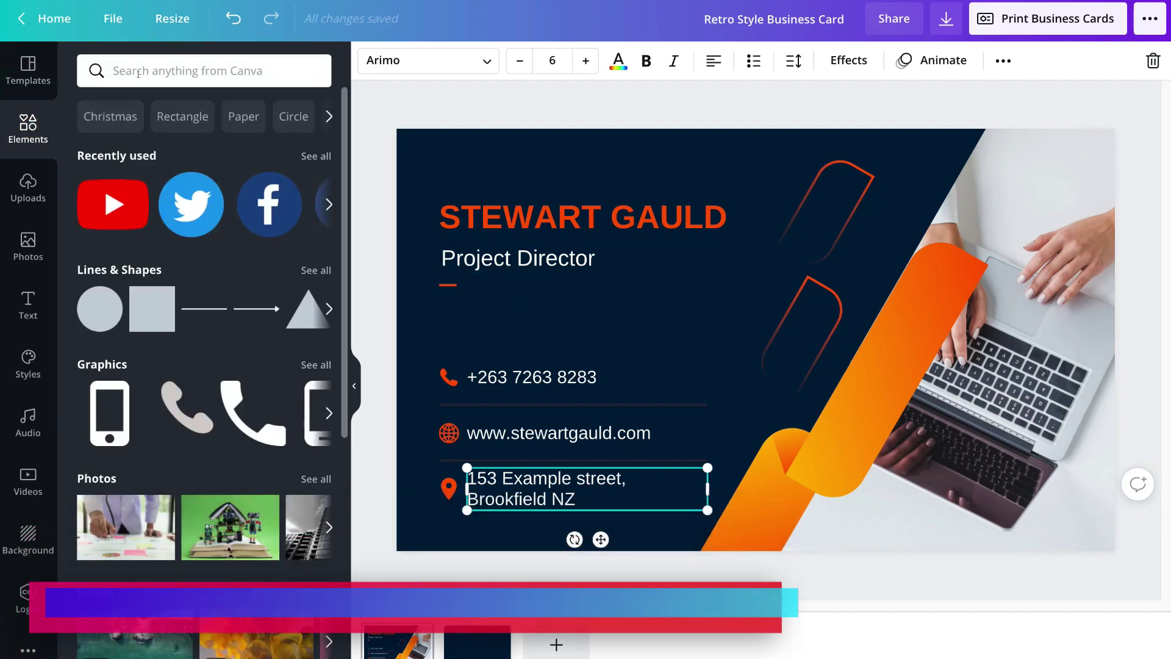
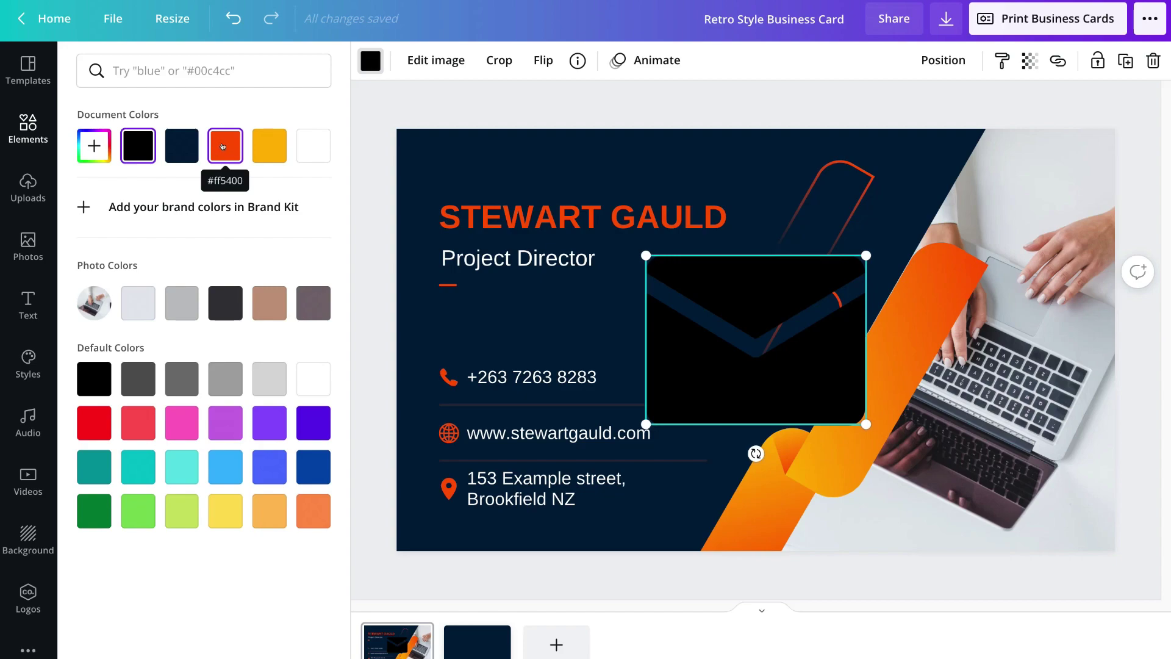
- Make the envelope icon the orange #ff5400
{"action": "left_click", "coordinate": [223, 146]}
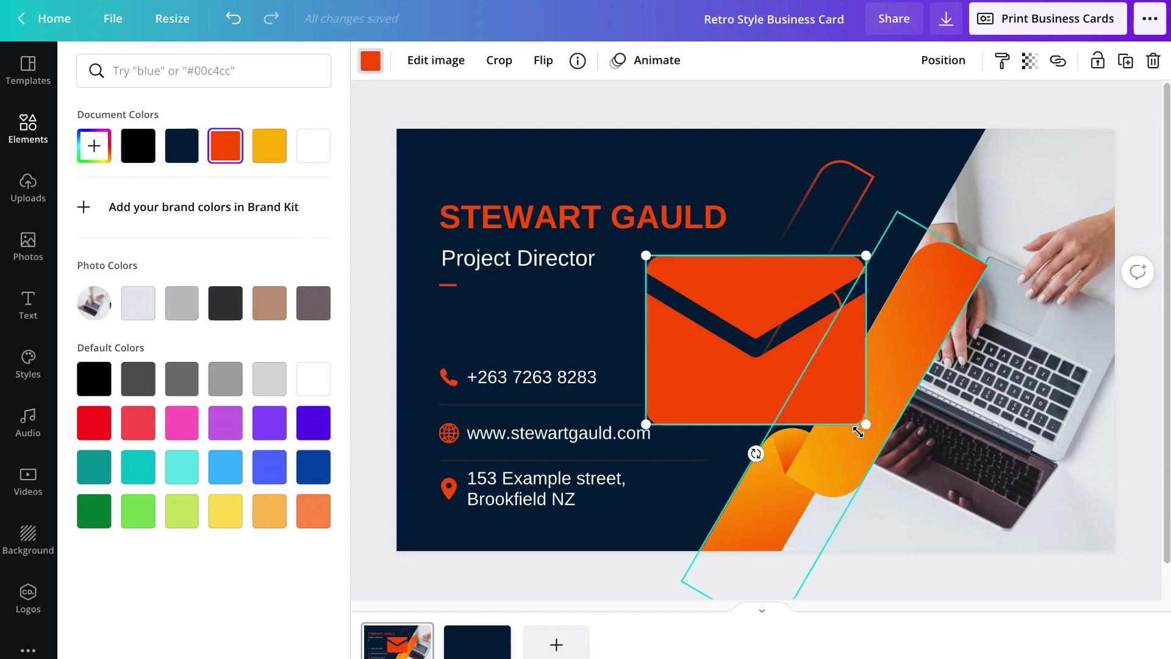
- Shrink the orange envelope icon to a small icon above the phone number row
{"action": "left_click_drag", "start_coordinate": [860, 427], "coordinate": [467, 337]}
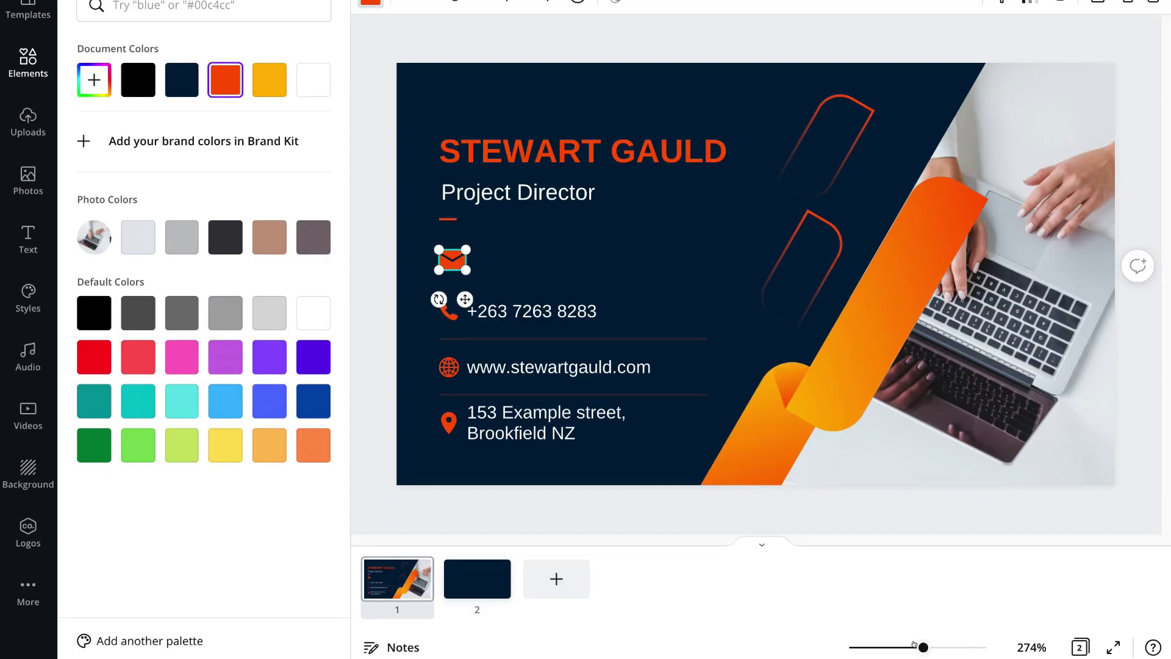
{"action": "left_click_drag", "start_coordinate": [914, 645], "coordinate": [972, 643]}
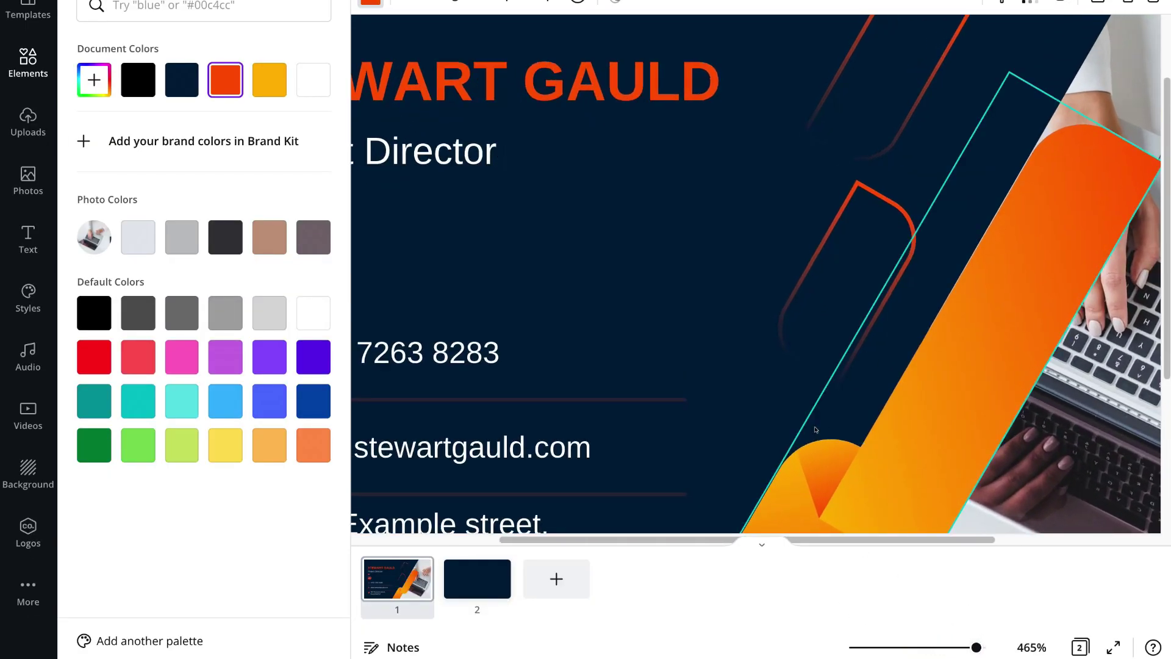
{"action": "left_click_drag", "start_coordinate": [761, 539], "coordinate": [615, 539]}
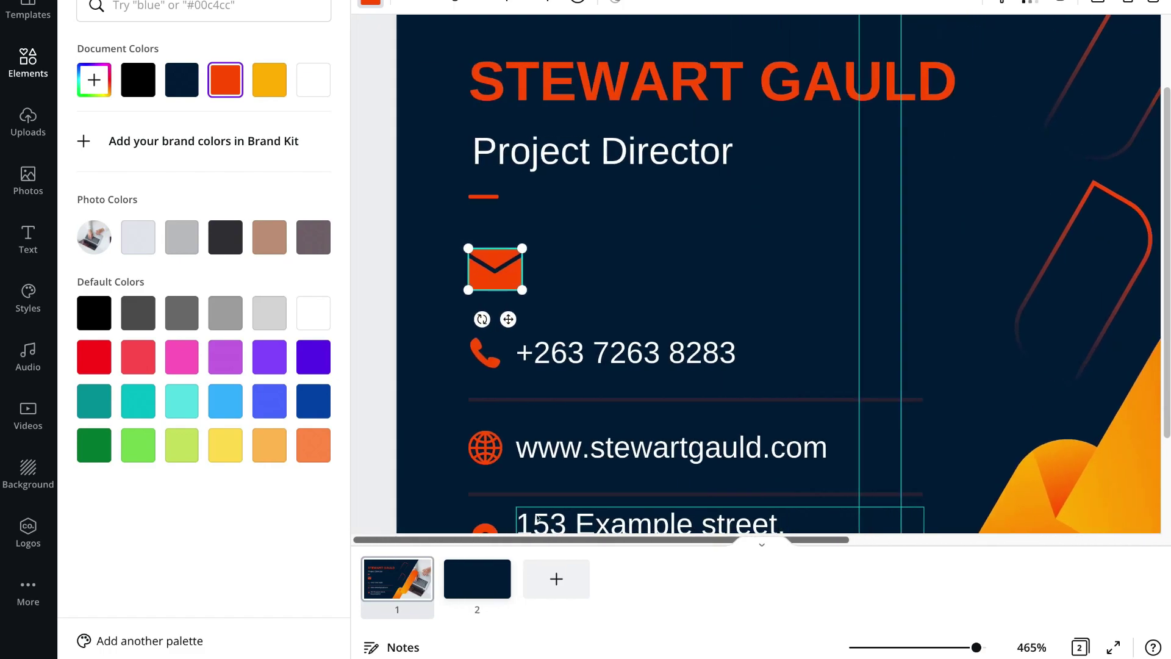
{"action": "left_click_drag", "start_coordinate": [523, 249], "coordinate": [506, 254]}
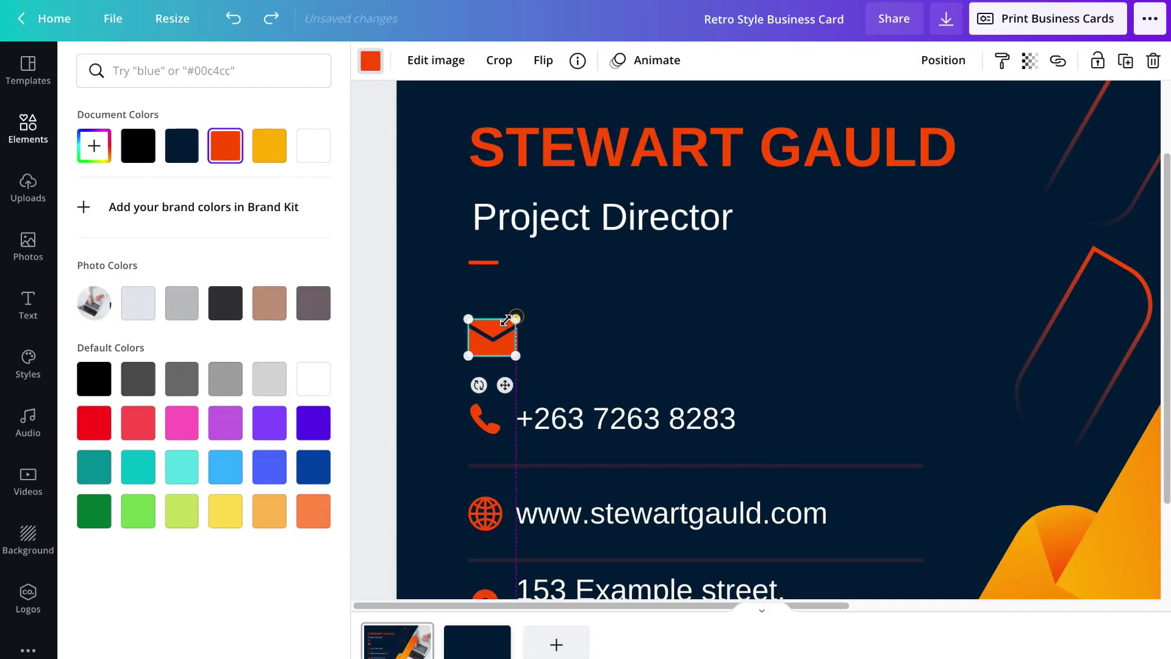
{"action": "left_click_drag", "start_coordinate": [506, 319], "coordinate": [509, 324]}
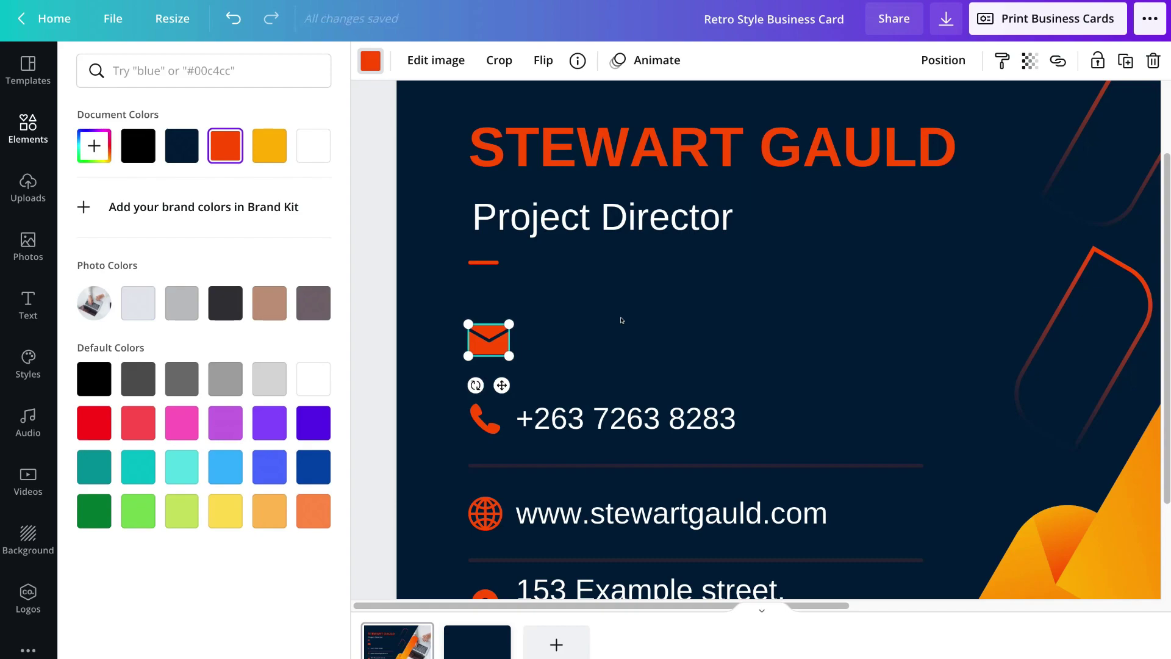
{"action": "left_click", "coordinate": [622, 320]}
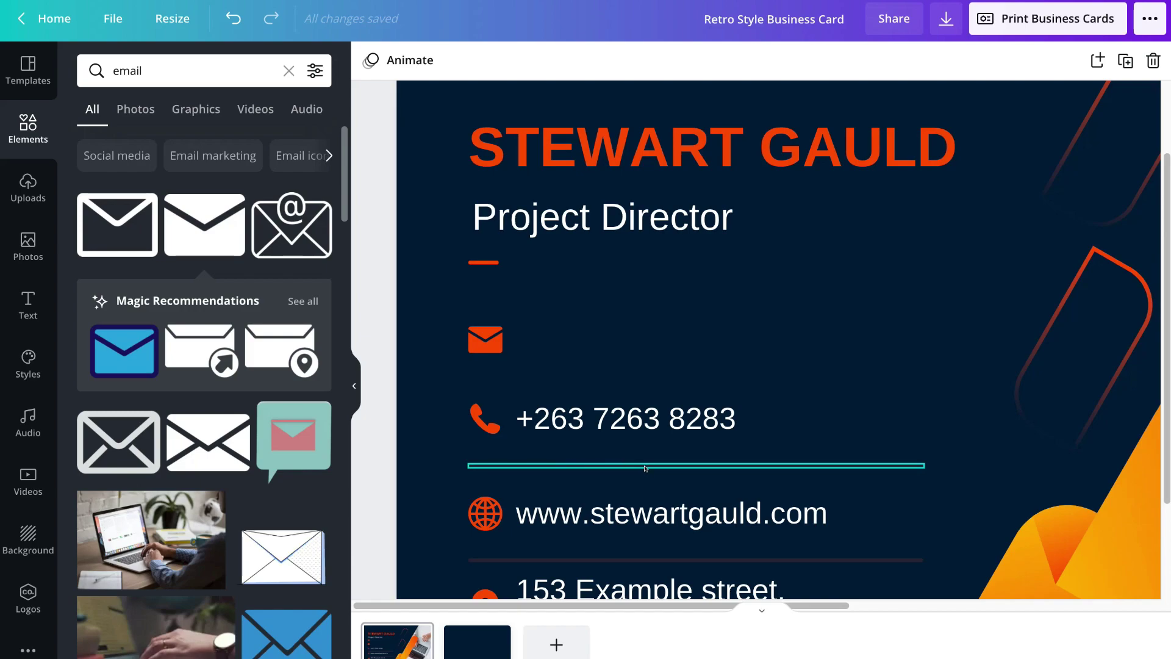
- Duplicate the phone number row with its divider and move the copy beside the envelope icon
{"action": "left_click", "coordinate": [634, 420]}
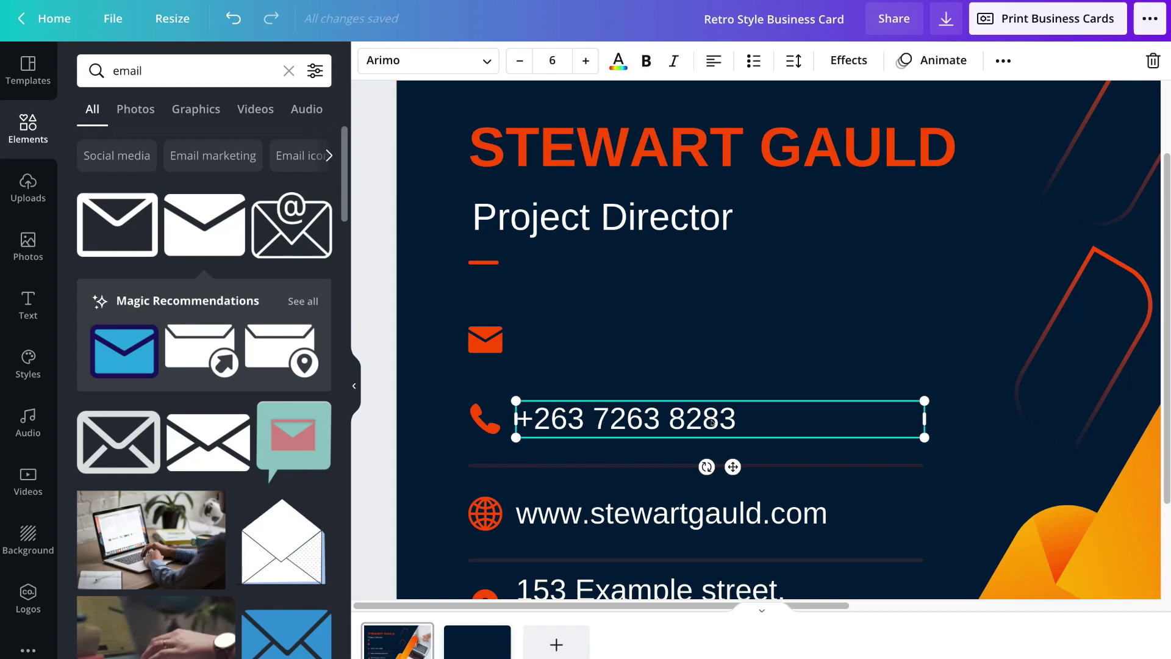
{"action": "left_click", "coordinate": [659, 465], "text": "shift"}
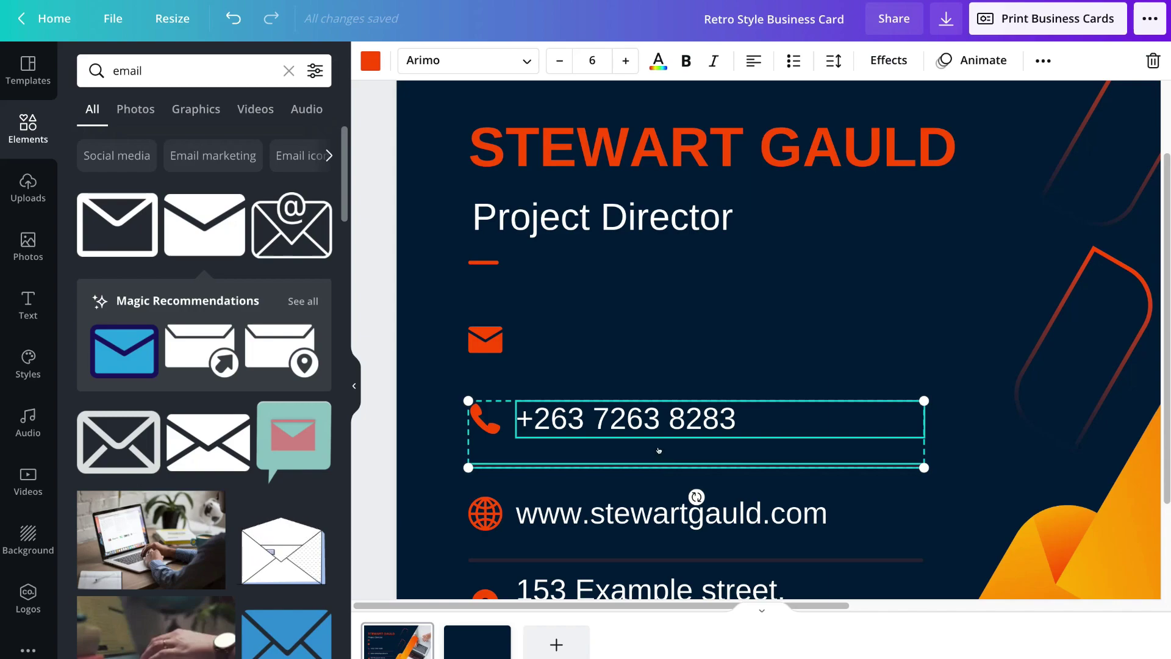
{"action": "right_click", "coordinate": [659, 452]}
{"action": "left_click", "coordinate": [730, 399]}
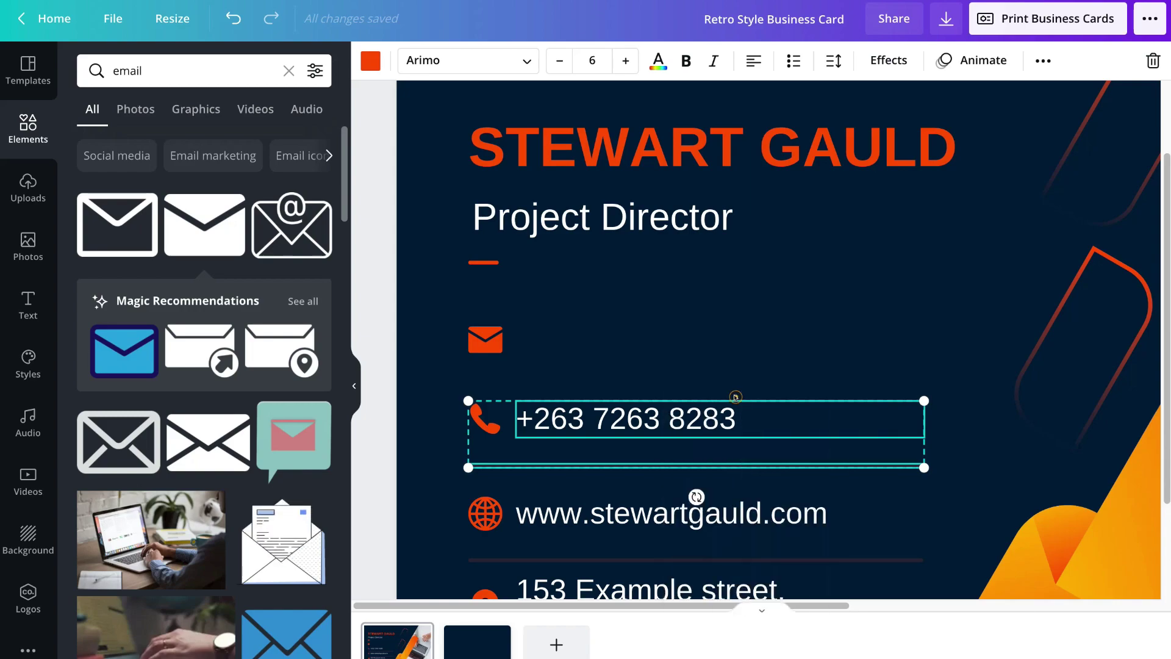
{"action": "right_click", "coordinate": [598, 336]}
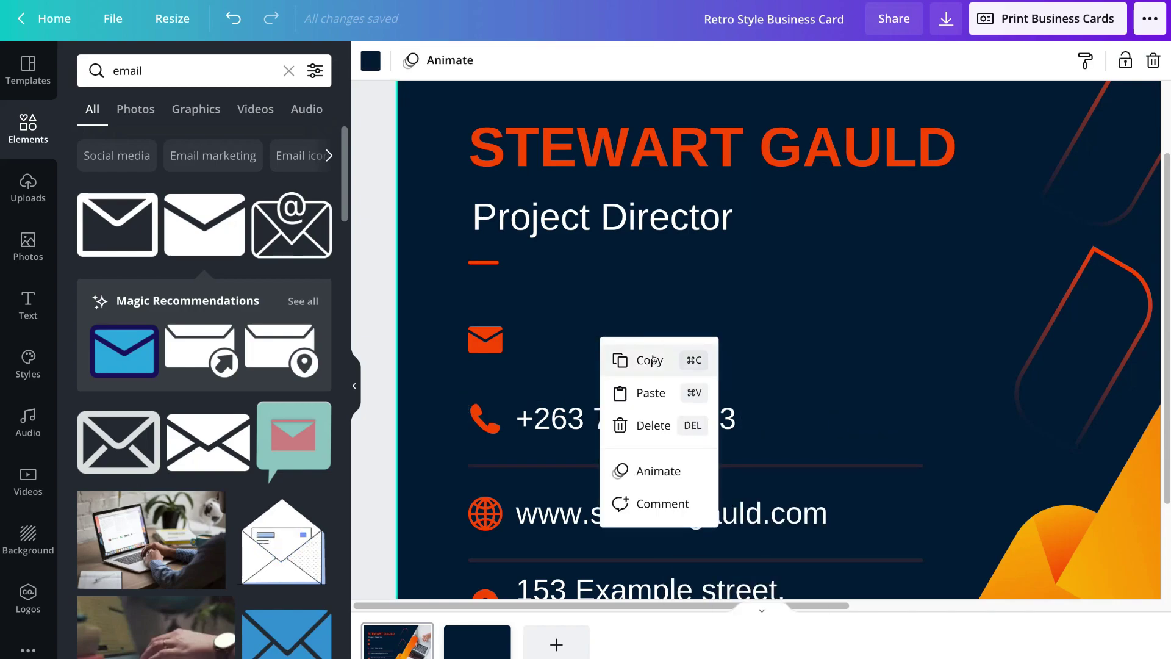
{"action": "left_click", "coordinate": [655, 388]}
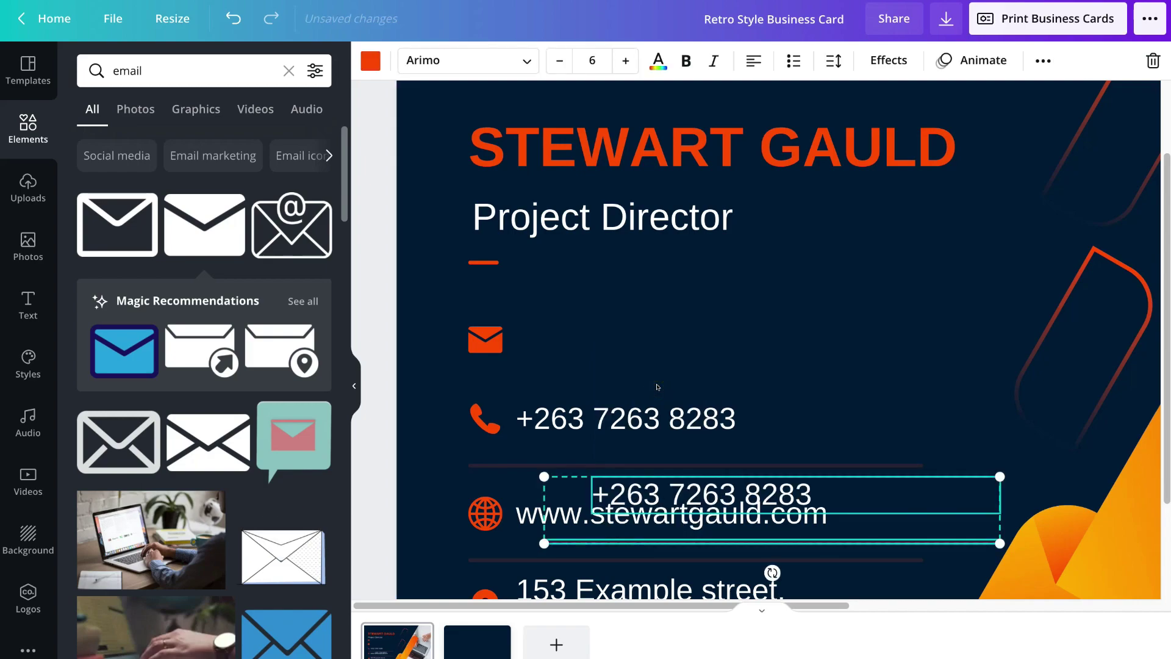
{"action": "left_click_drag", "start_coordinate": [709, 490], "coordinate": [651, 340]}
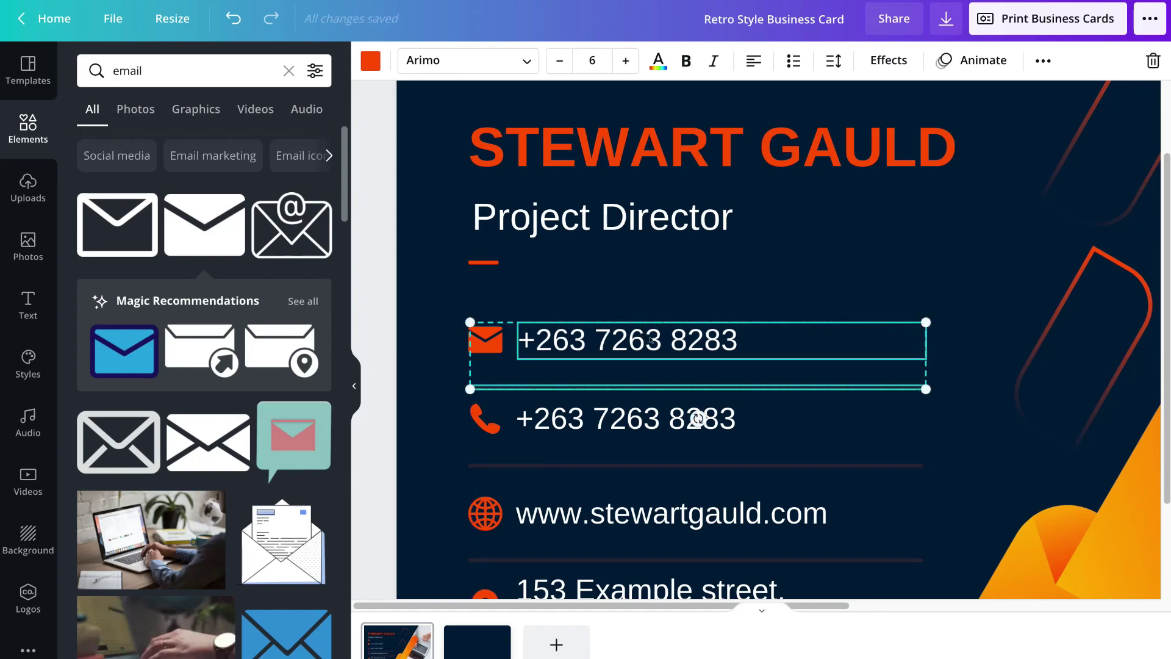
- Nudge the duplicated row and its divider slightly upward into alignment
{"action": "left_click", "coordinate": [788, 282]}
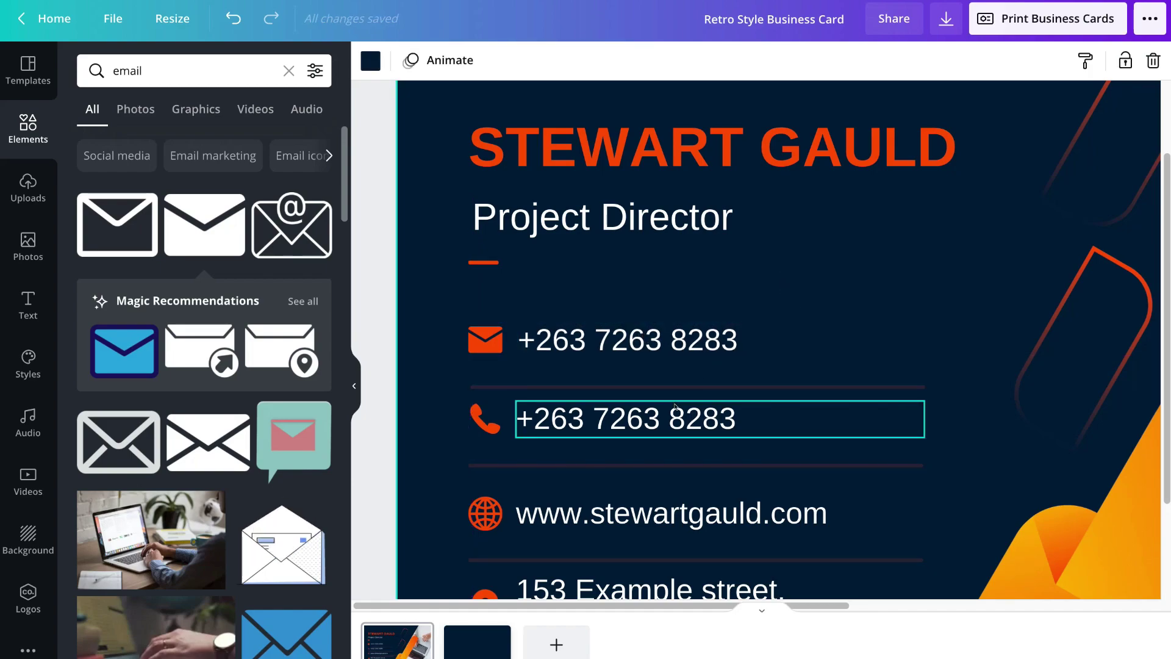
{"action": "left_click", "coordinate": [651, 391]}
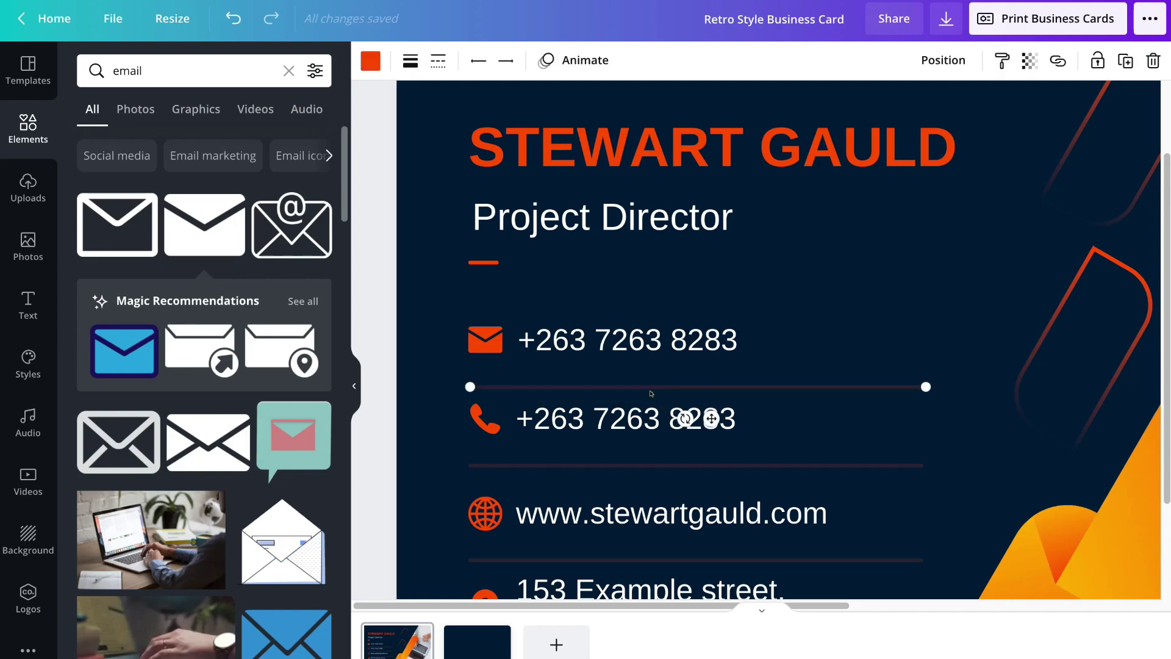
{"action": "left_click", "coordinate": [638, 347]}
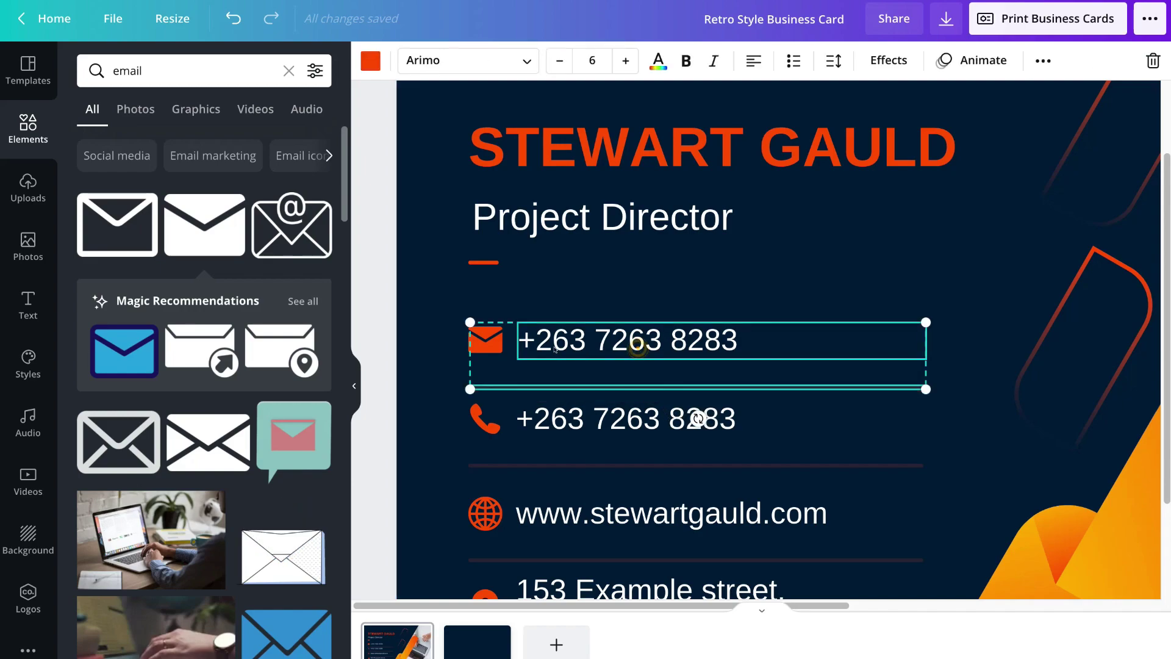
{"action": "left_click_drag", "start_coordinate": [606, 359], "coordinate": [606, 343]}
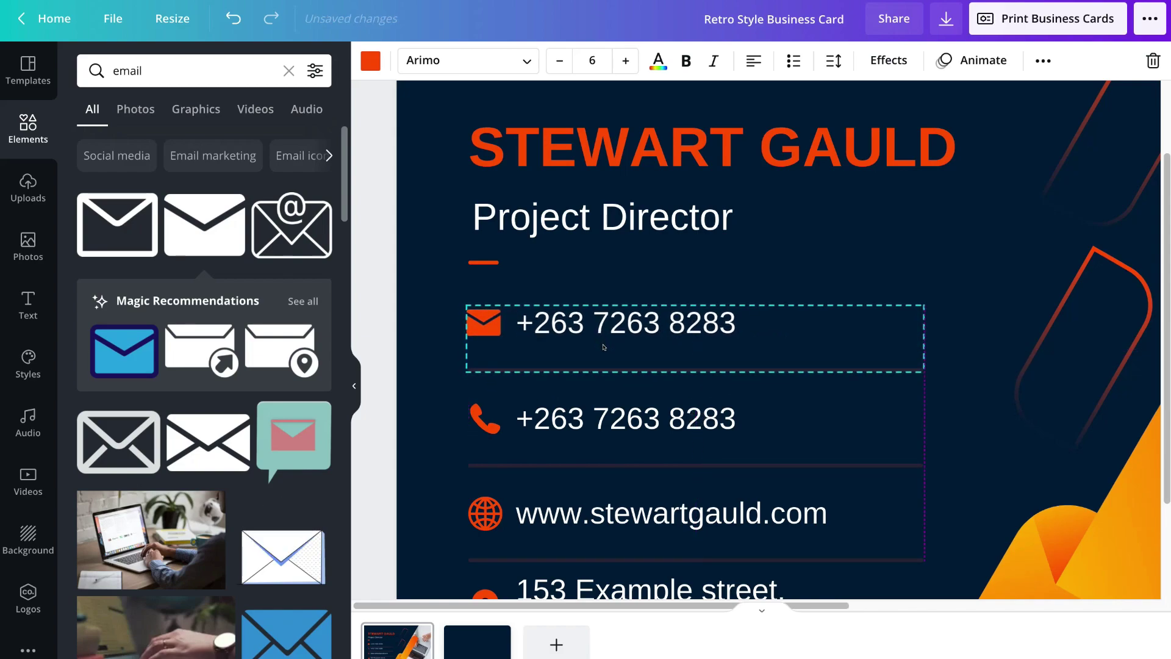
{"action": "left_click", "coordinate": [695, 335]}
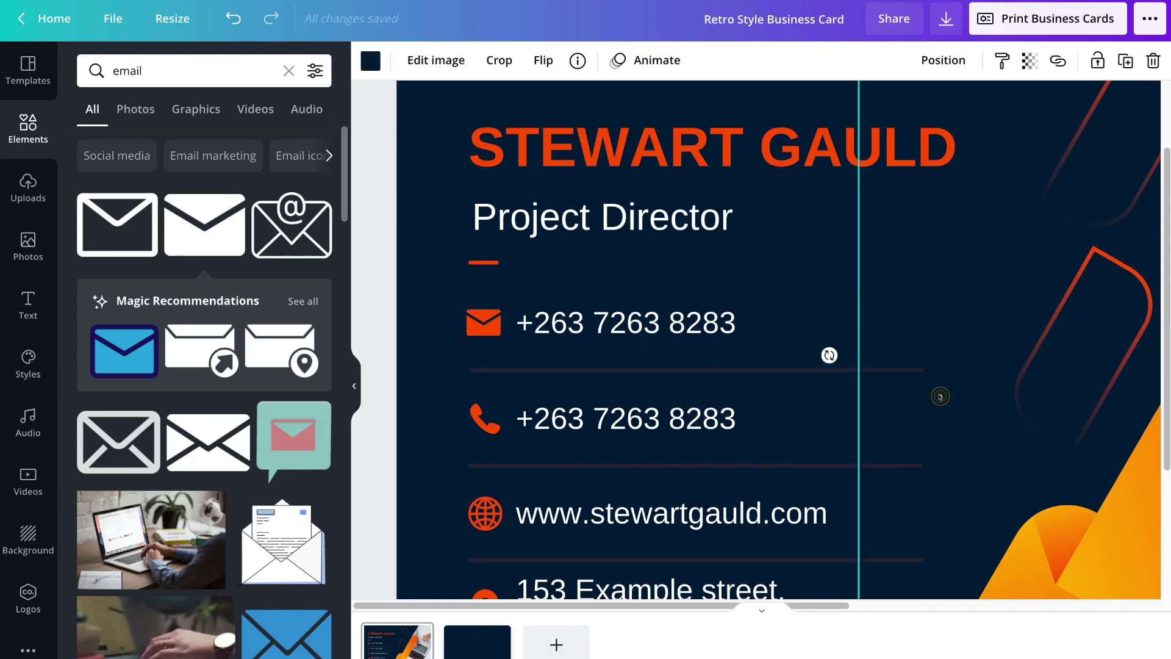
- Replace the duplicated phone text with the business e-mail address
{"action": "left_click", "coordinate": [696, 335]}
{"action": "left_click", "coordinate": [710, 324]}
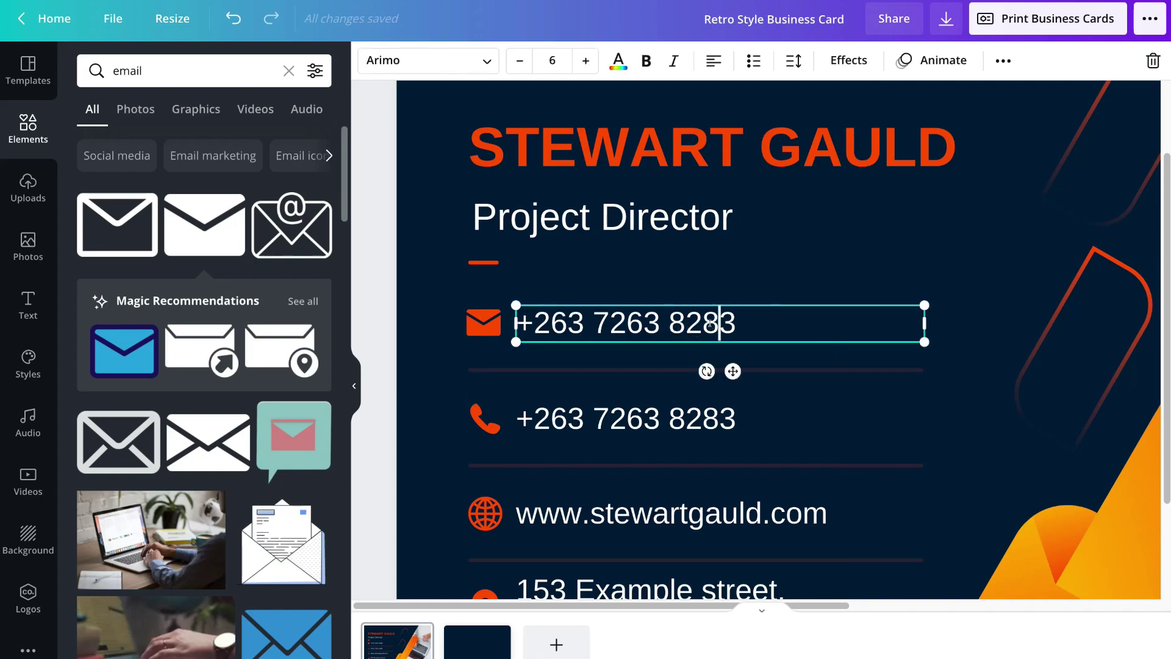
{"action": "triple_click", "coordinate": [709, 324]}
{"action": "key", "text": "ctrl+v"}
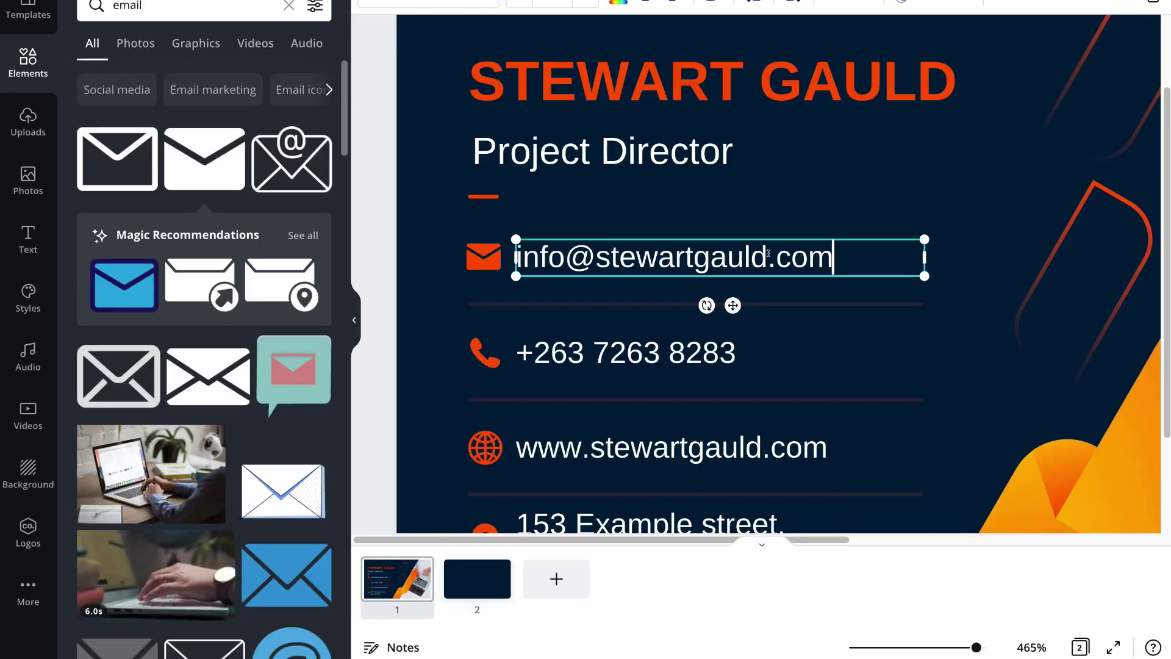
{"action": "left_click", "coordinate": [957, 222]}
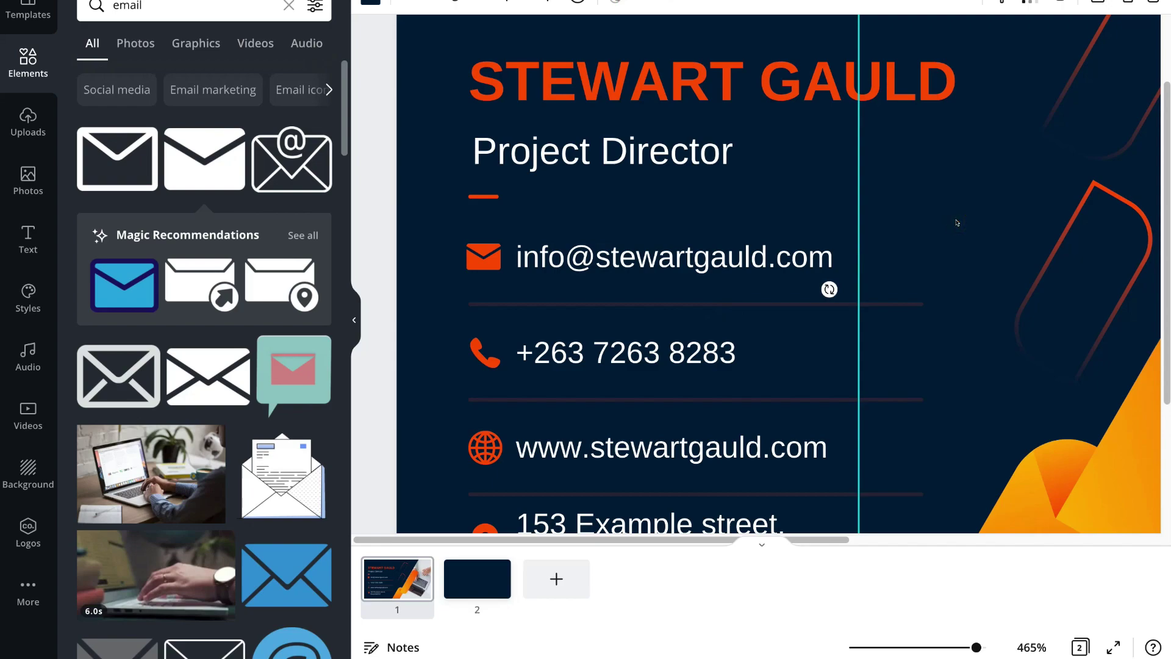
{"action": "left_click_drag", "start_coordinate": [975, 647], "coordinate": [910, 648]}
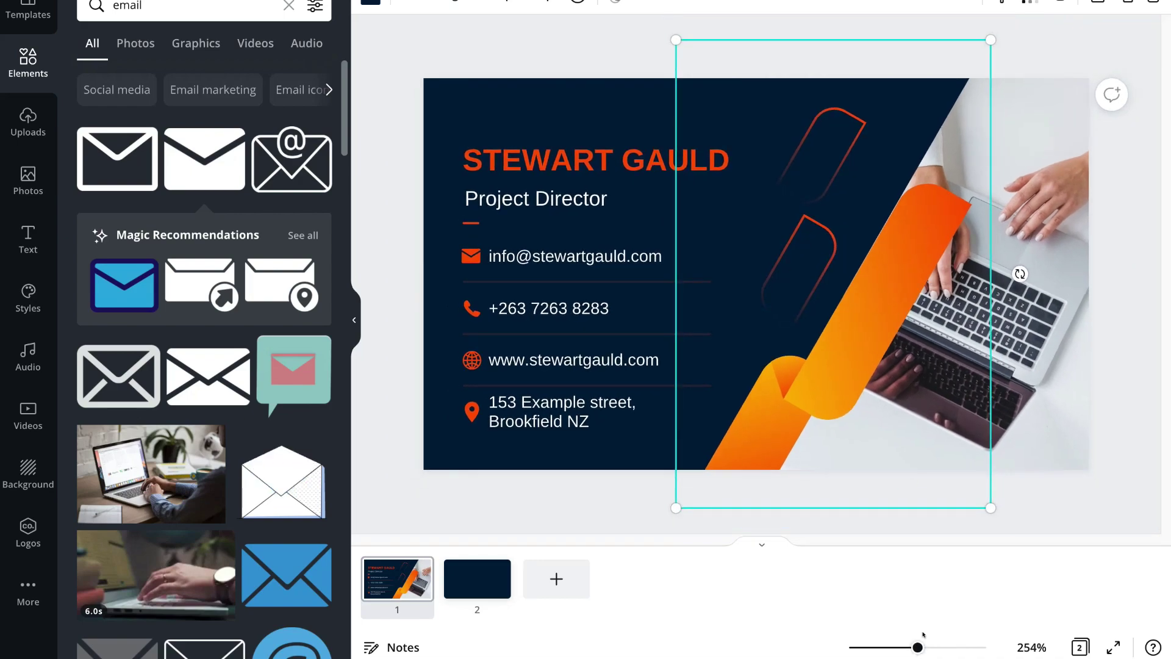
- Scale the four contact rows down together to text size 5.4, aligned beneath the title
{"action": "left_click", "coordinate": [382, 426]}
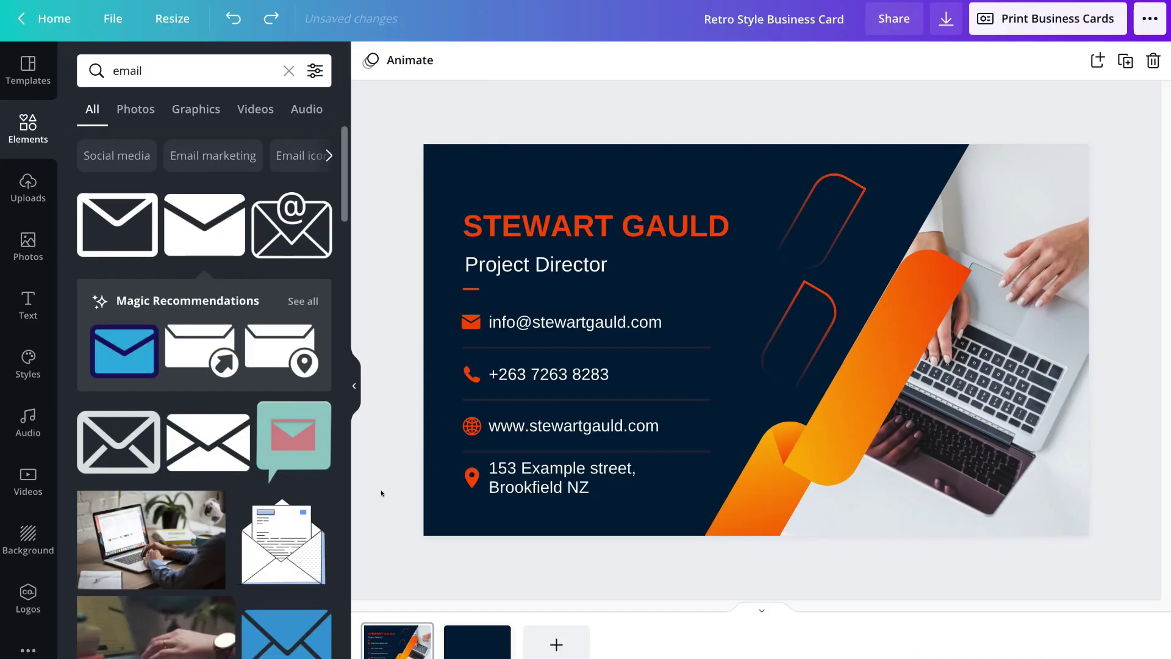
{"action": "left_click_drag", "start_coordinate": [383, 492], "coordinate": [576, 321]}
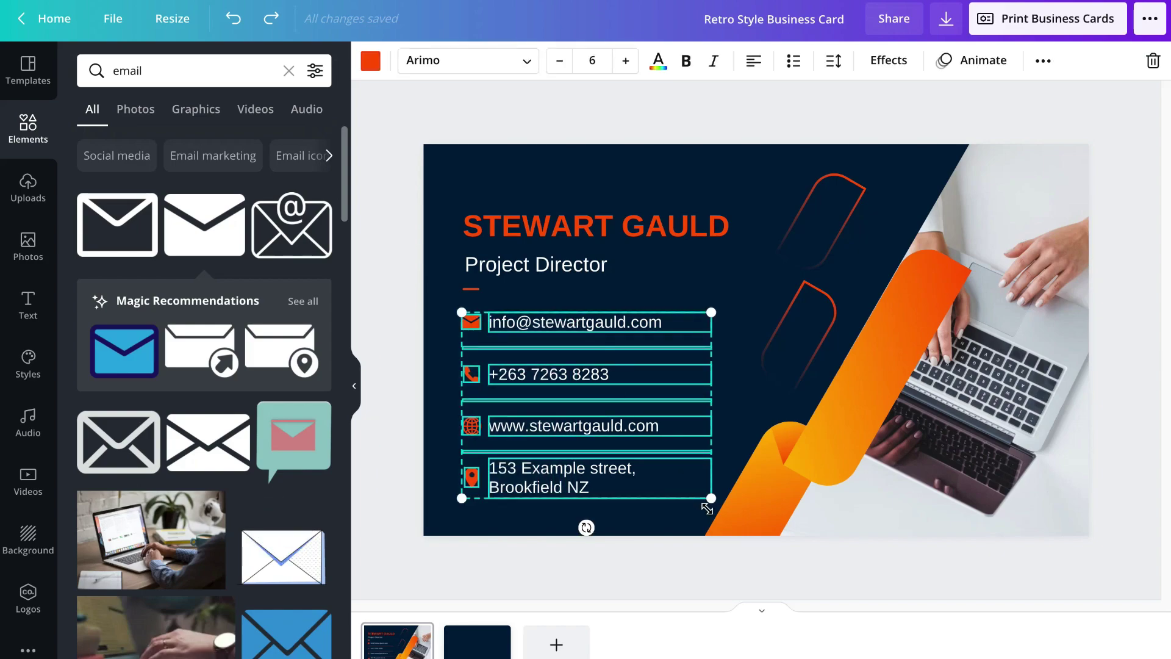
{"action": "left_click_drag", "start_coordinate": [710, 498], "coordinate": [689, 481]}
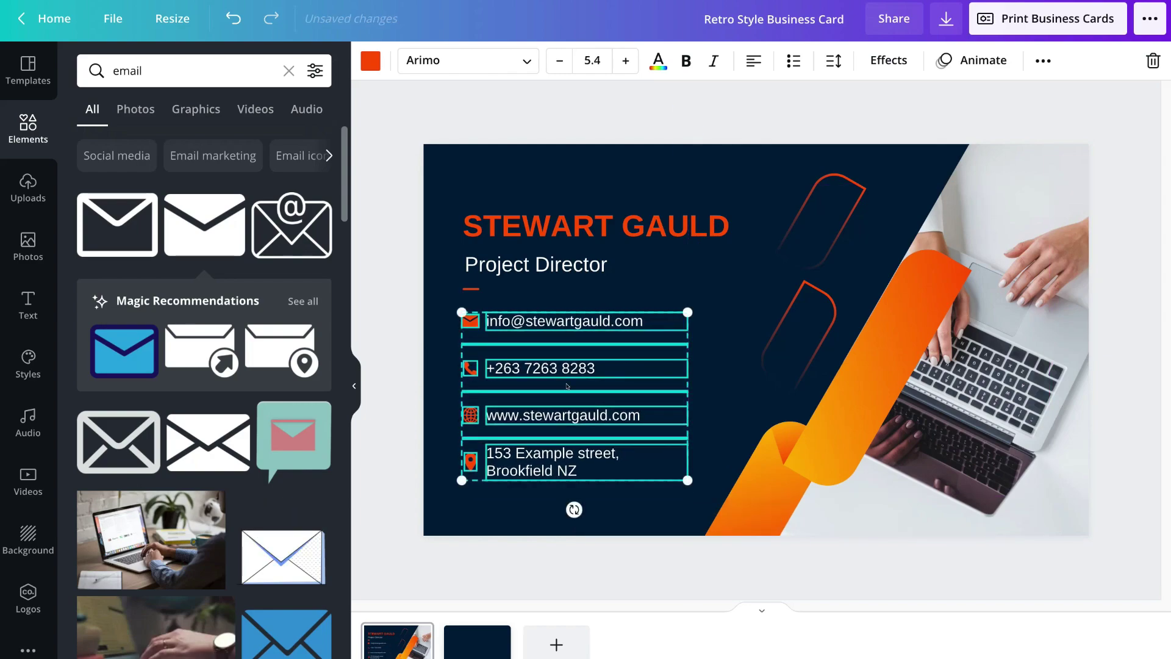
{"action": "left_click_drag", "start_coordinate": [534, 390], "coordinate": [558, 388]}
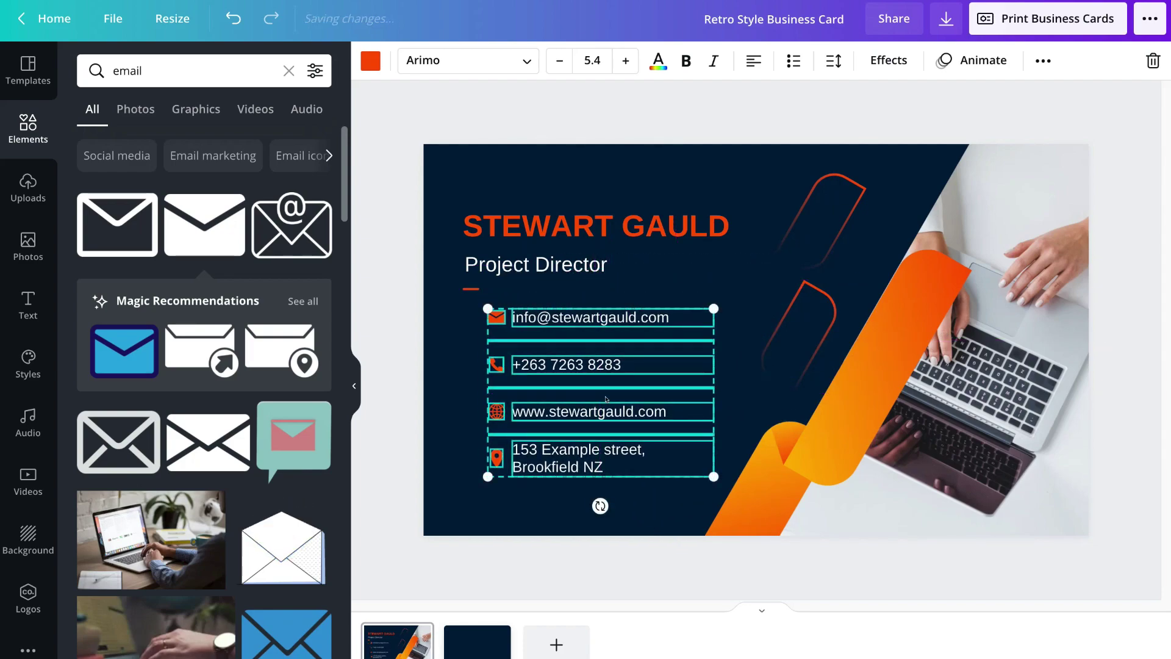
{"action": "left_click", "coordinate": [734, 302]}
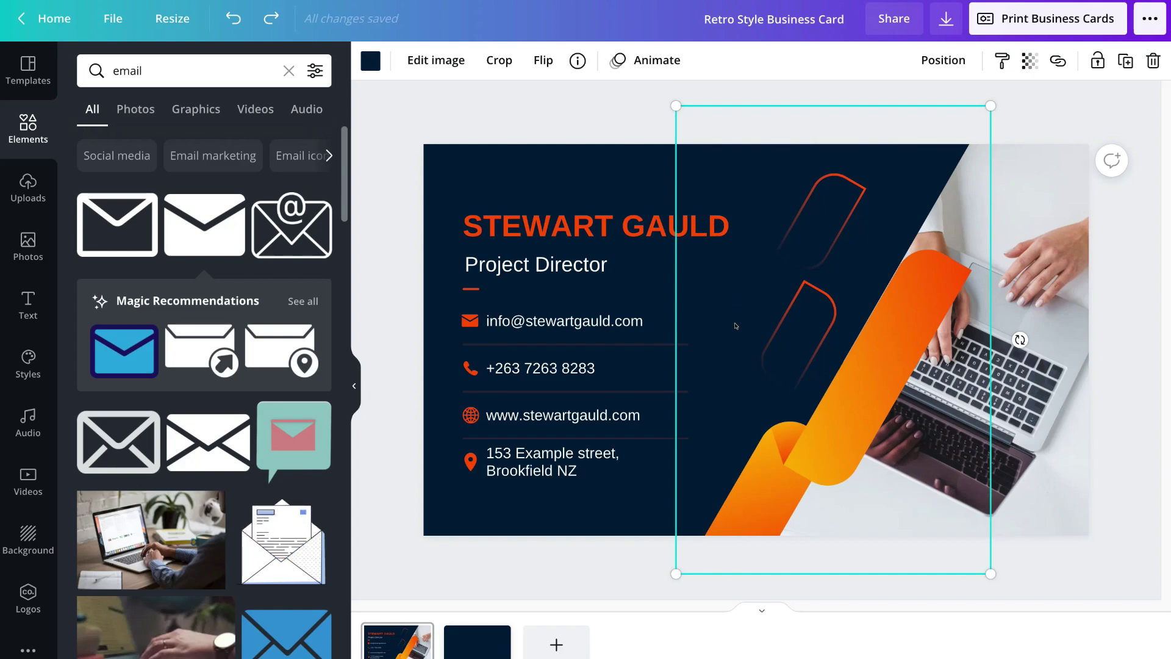
{"action": "left_click", "coordinate": [34, 190]}
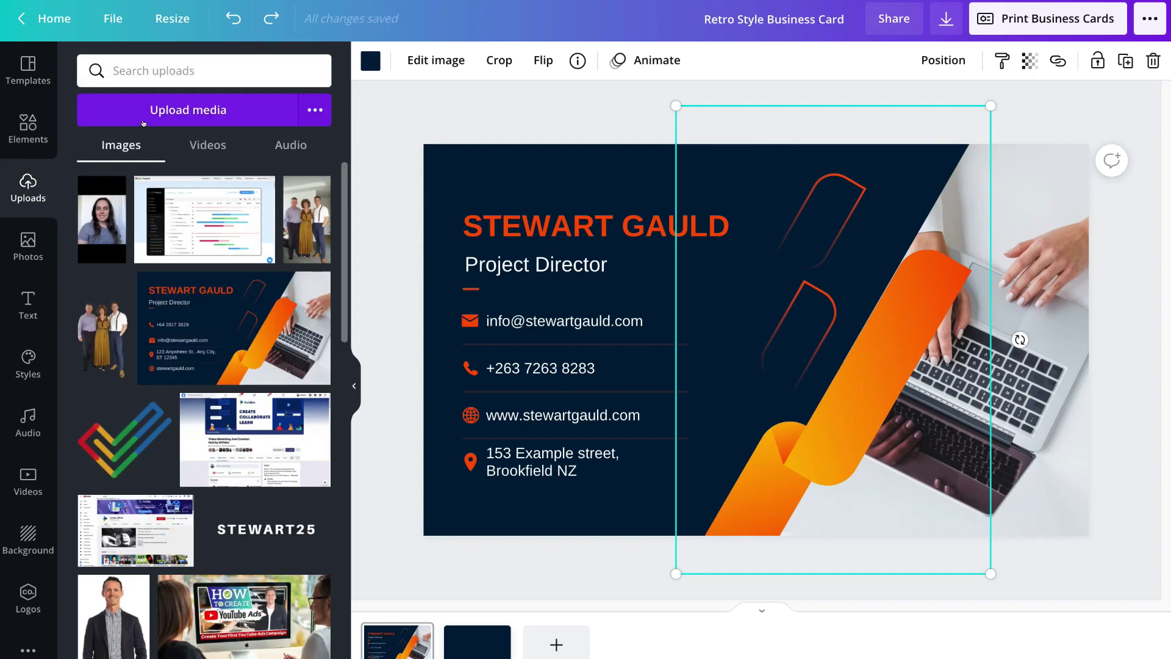
- Upload Logo.png to Canva
{"action": "left_click", "coordinate": [159, 114]}
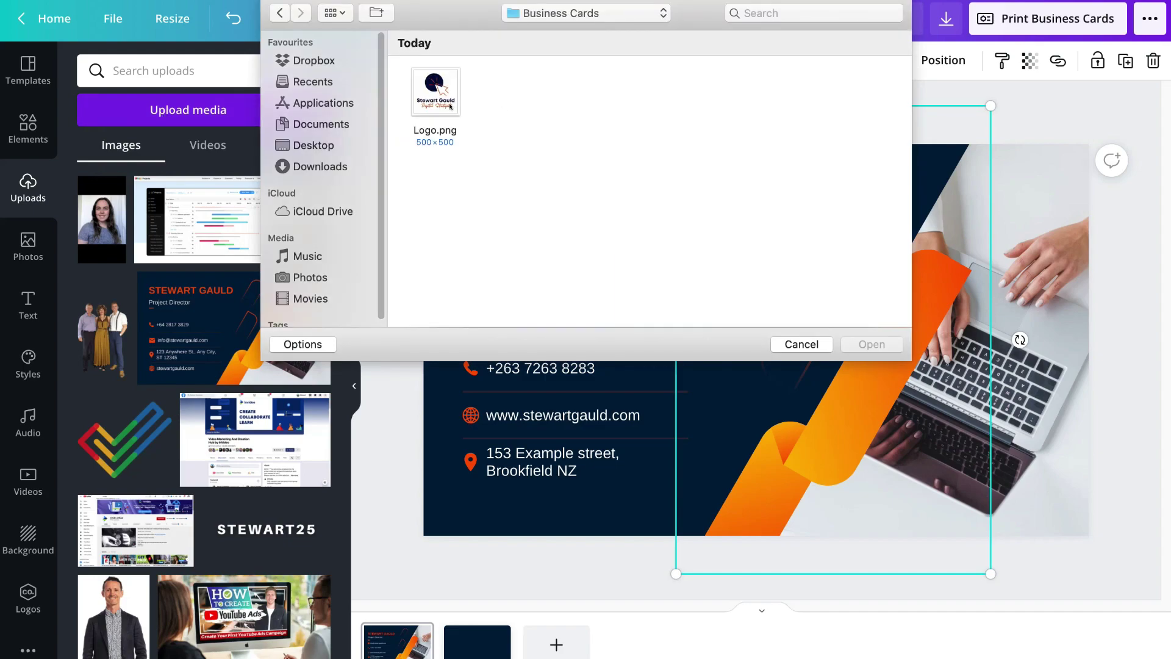
{"action": "left_click", "coordinate": [452, 106]}
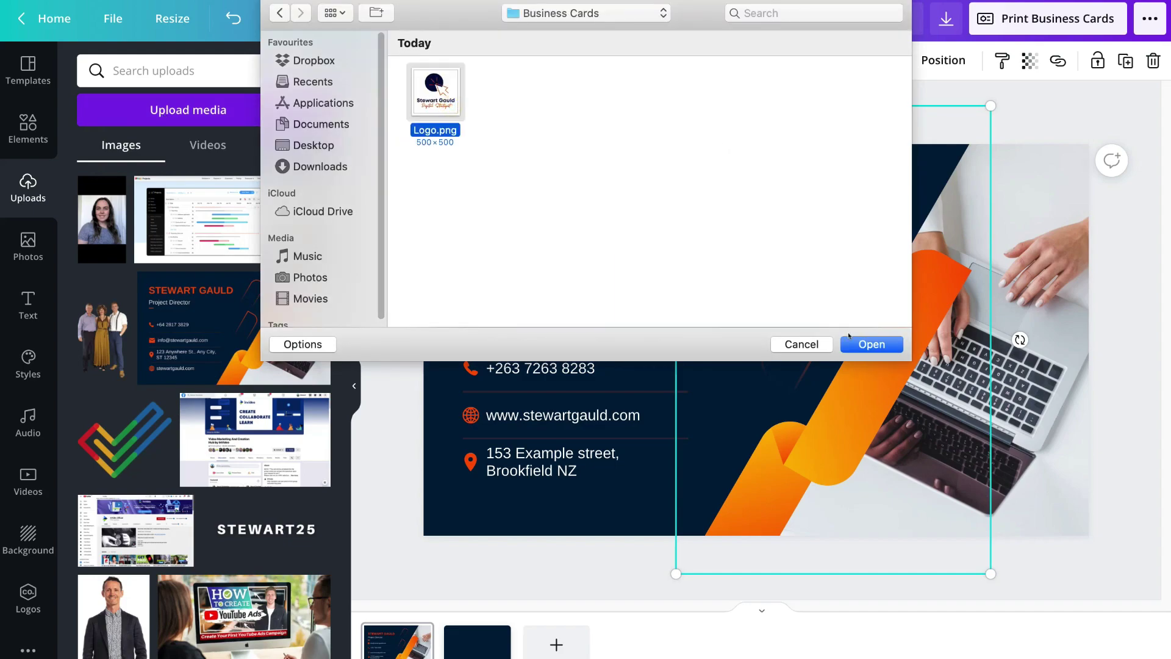
{"action": "left_click", "coordinate": [870, 345]}
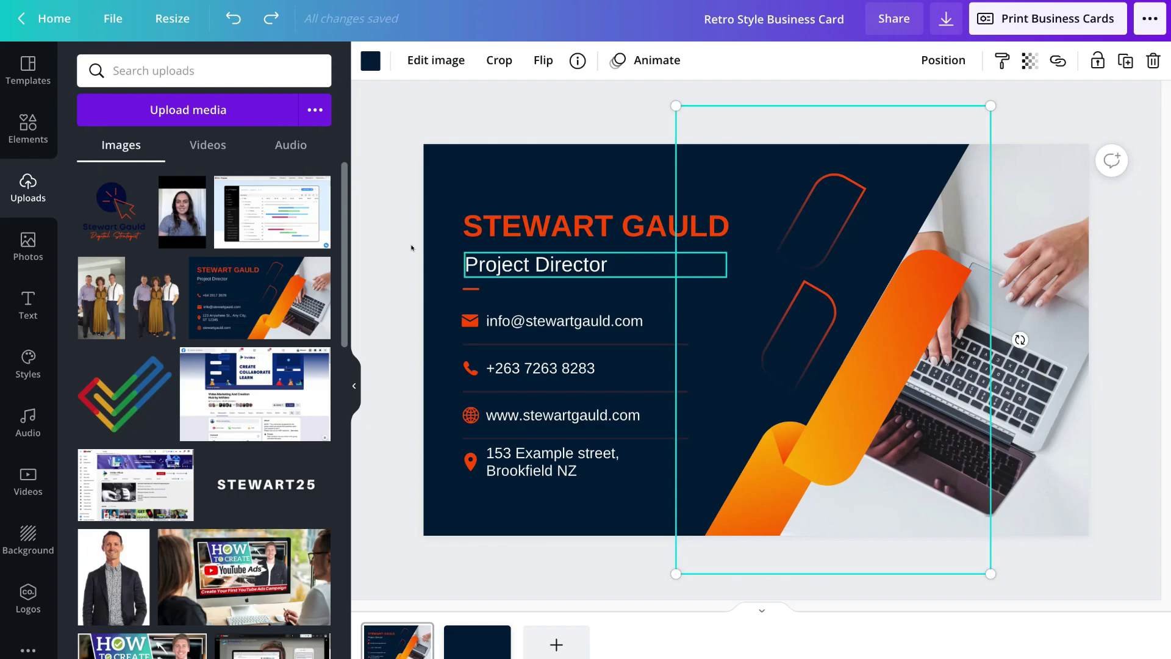
- Add the logo to the card, shrunk small in the top-right corner
{"action": "left_click", "coordinate": [122, 212]}
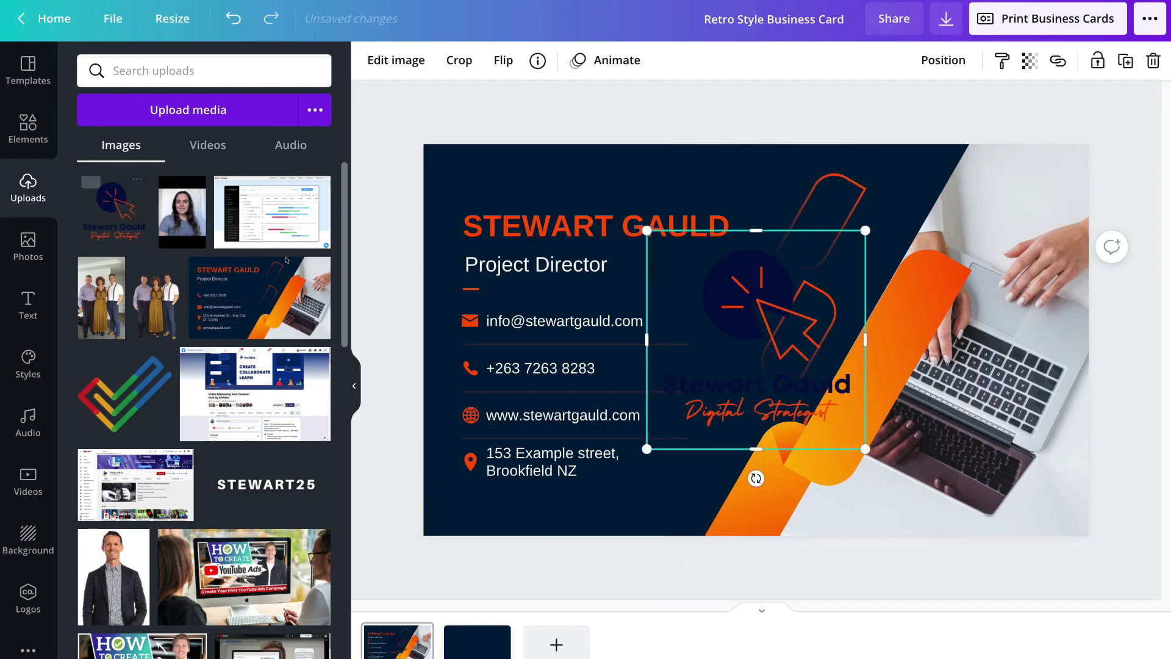
{"action": "left_click_drag", "start_coordinate": [646, 449], "coordinate": [764, 323]}
{"action": "left_click_drag", "start_coordinate": [843, 264], "coordinate": [1062, 174]}
{"action": "left_click_drag", "start_coordinate": [1079, 243], "coordinate": [1057, 221]}
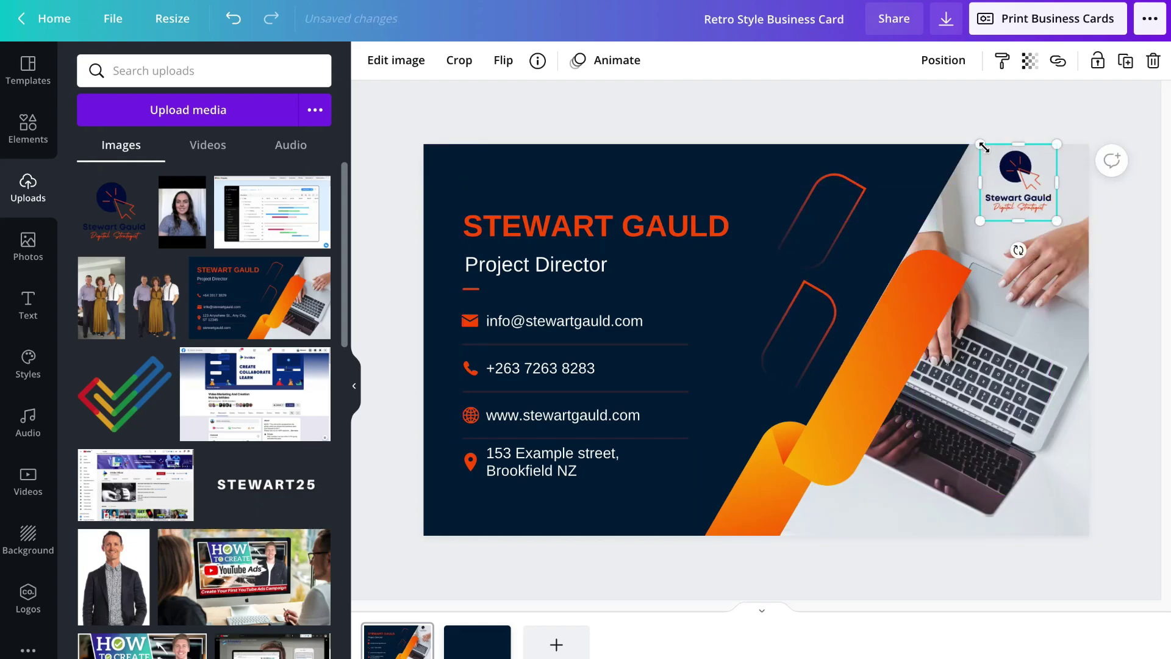
{"action": "left_click_drag", "start_coordinate": [987, 149], "coordinate": [995, 157]}
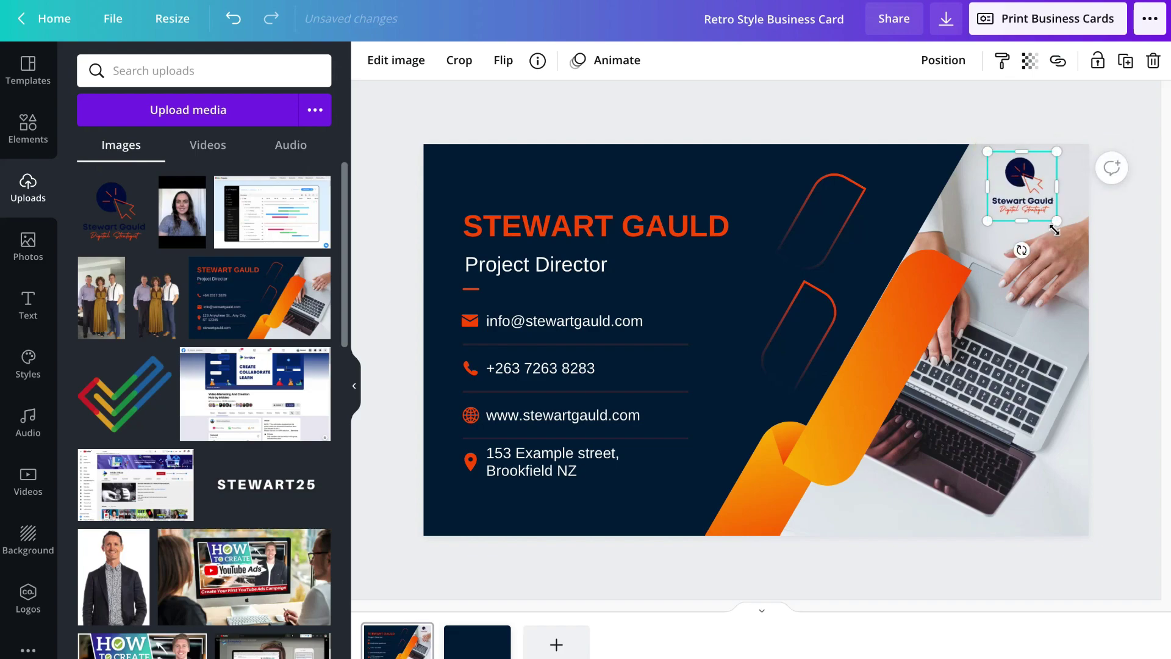
{"action": "left_click", "coordinate": [1103, 259]}
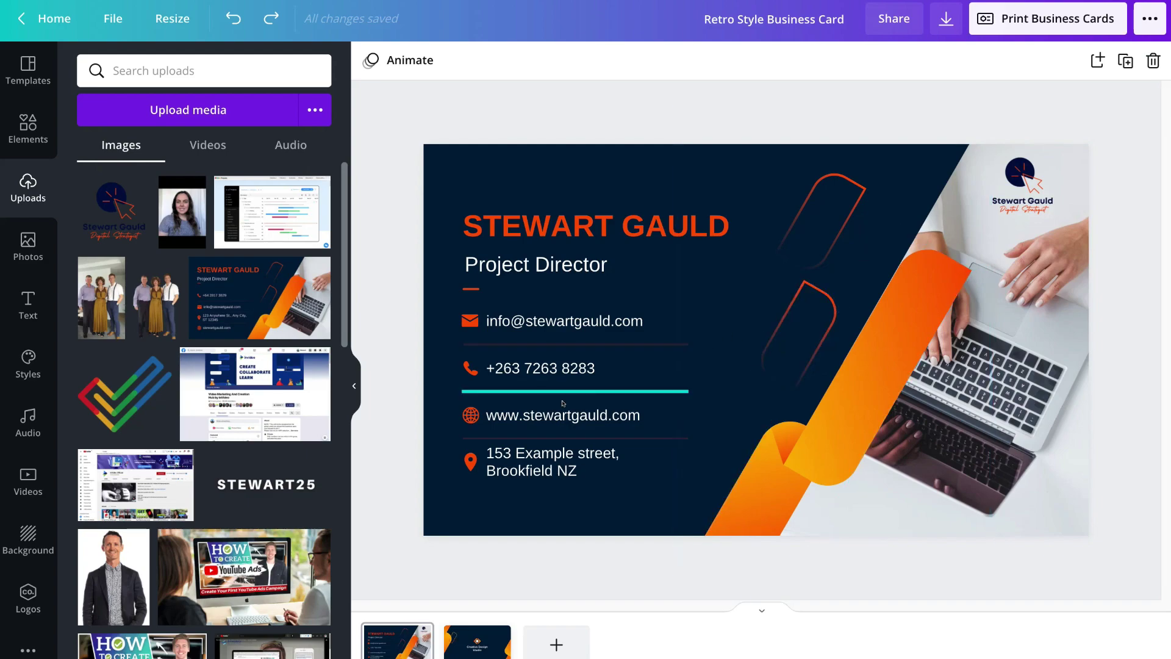
- Shift the name, title and four contact rows together higher on the card front
{"action": "left_click_drag", "start_coordinate": [391, 472], "coordinate": [556, 228]}
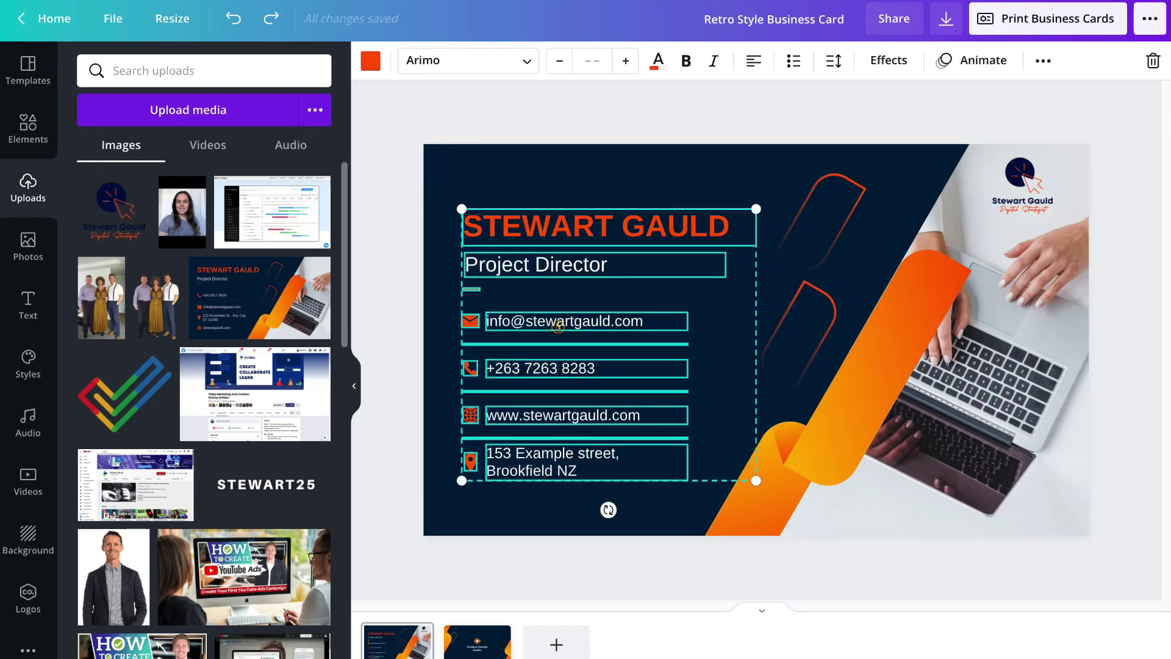
{"action": "left_click_drag", "start_coordinate": [558, 325], "coordinate": [556, 305]}
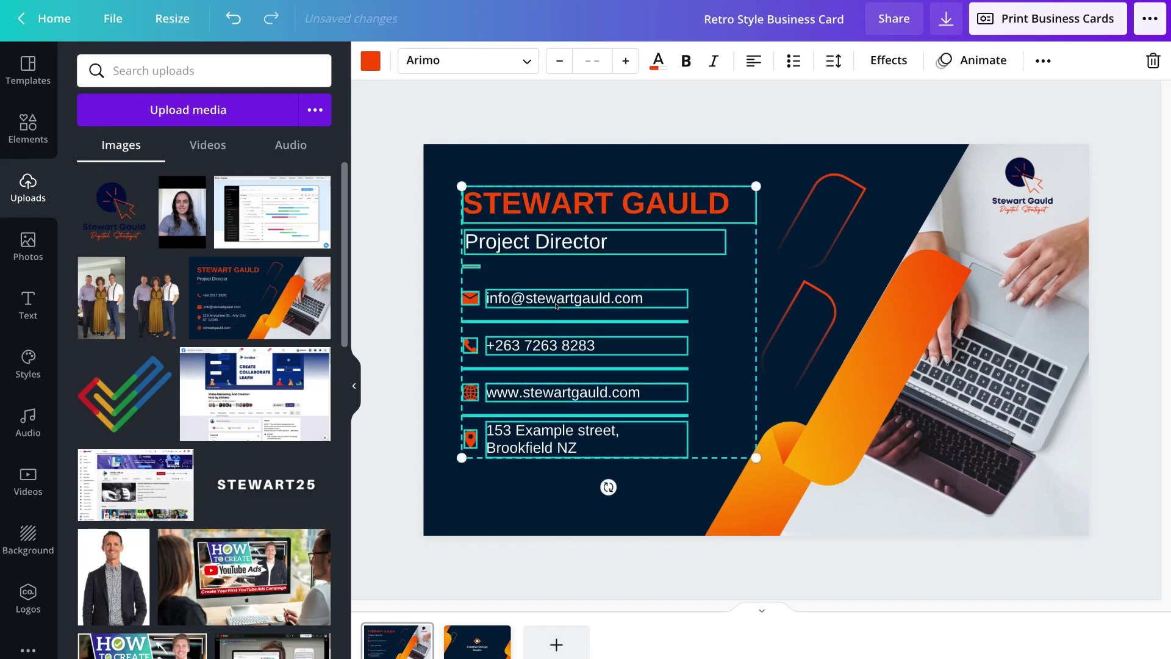
{"action": "left_click", "coordinate": [510, 495]}
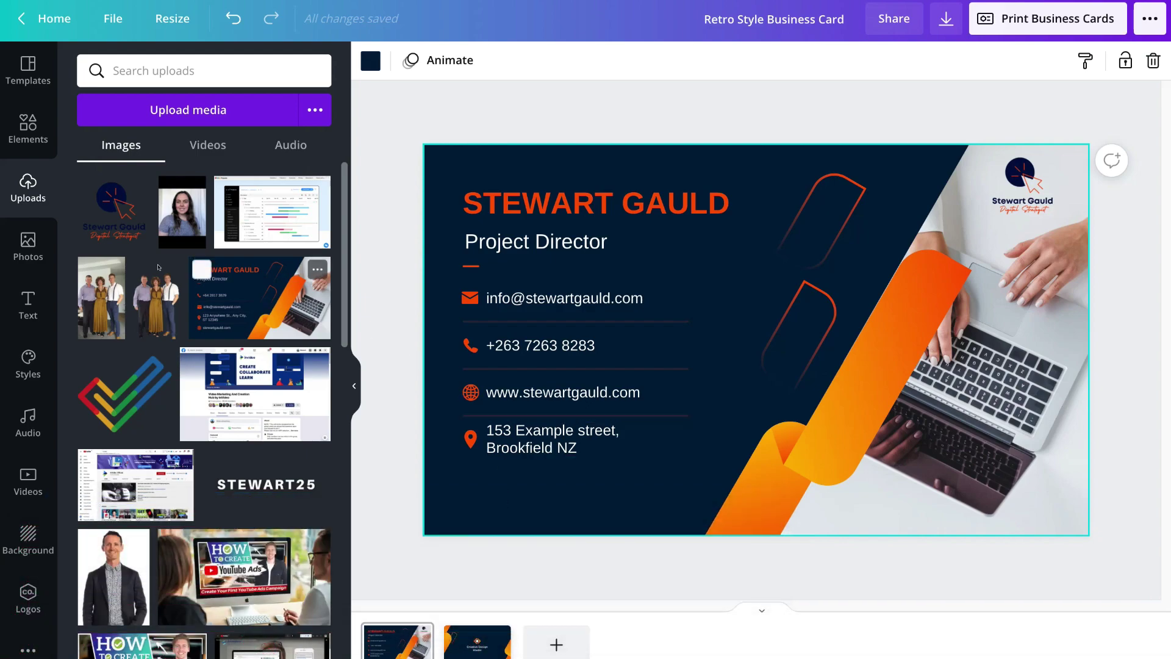
{"action": "left_click", "coordinate": [27, 126]}
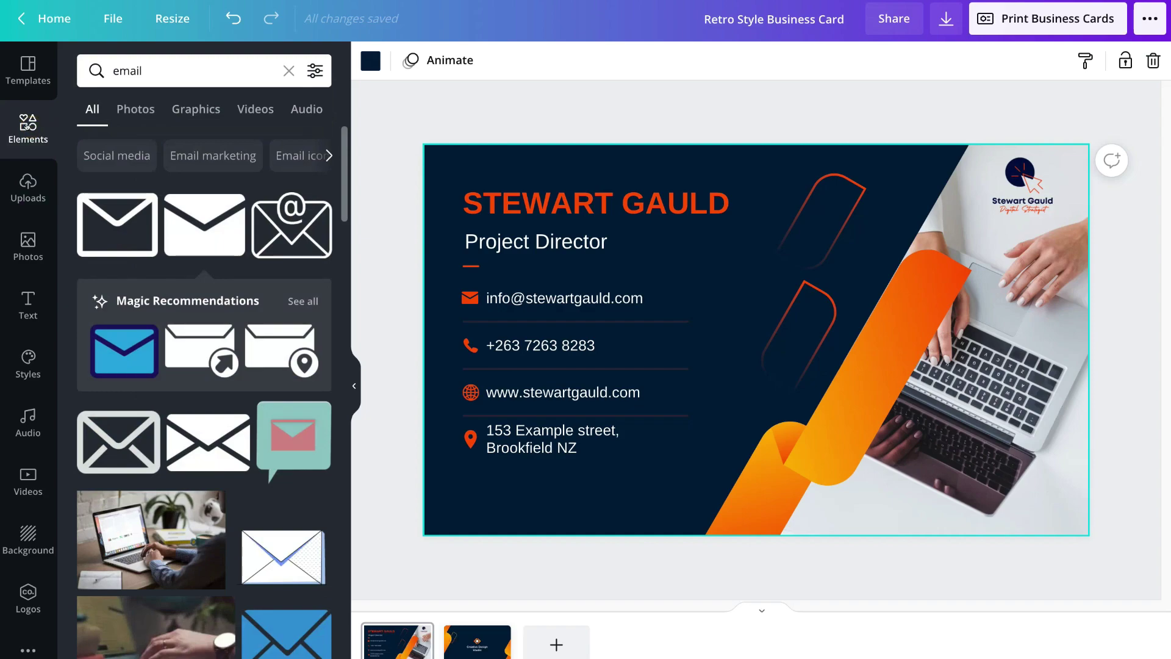
- Search elements for 'facebook icon' and add the dark-blue Facebook circle to the card
{"action": "left_click", "coordinate": [146, 75]}
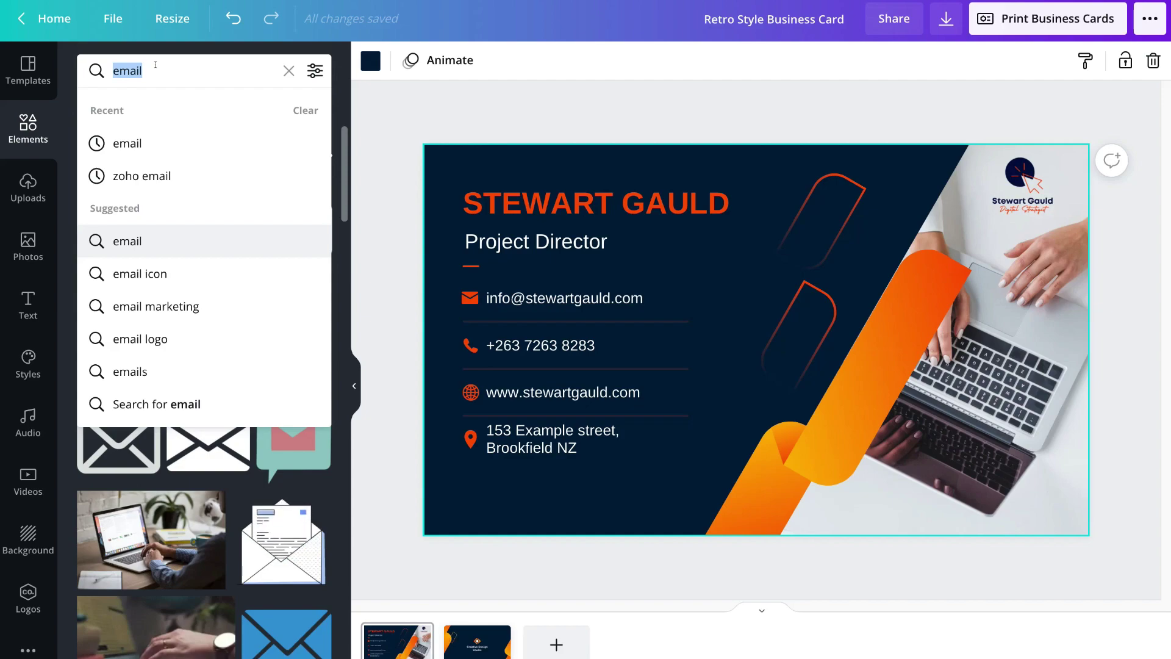
{"action": "type", "text": "face"}
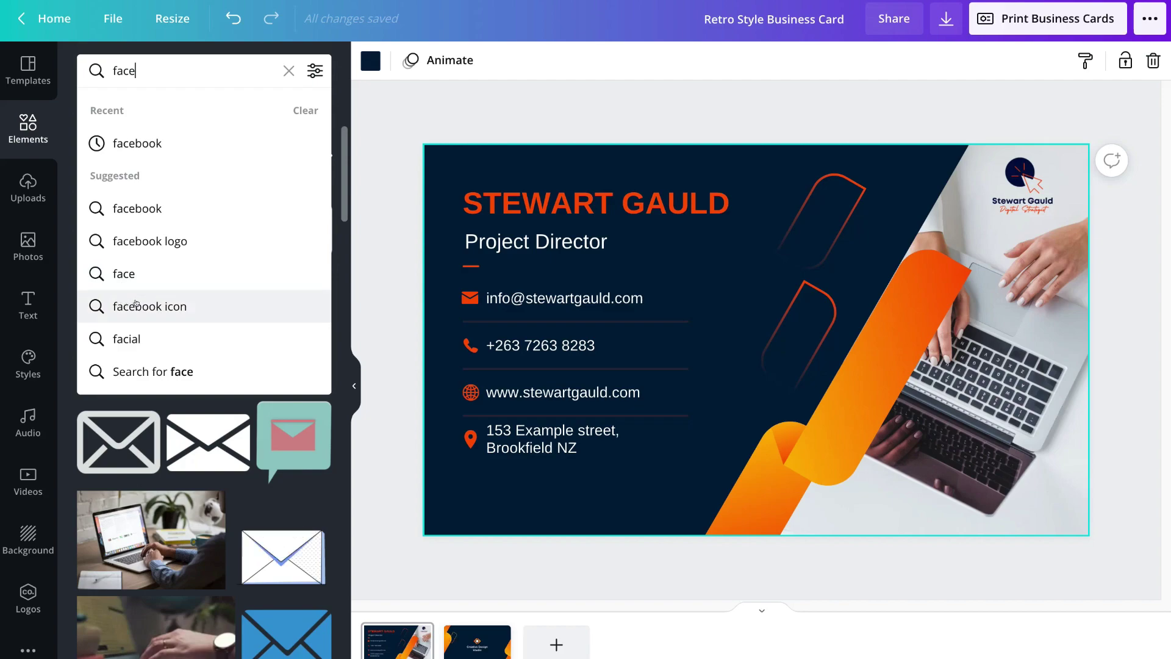
{"action": "left_click", "coordinate": [195, 305]}
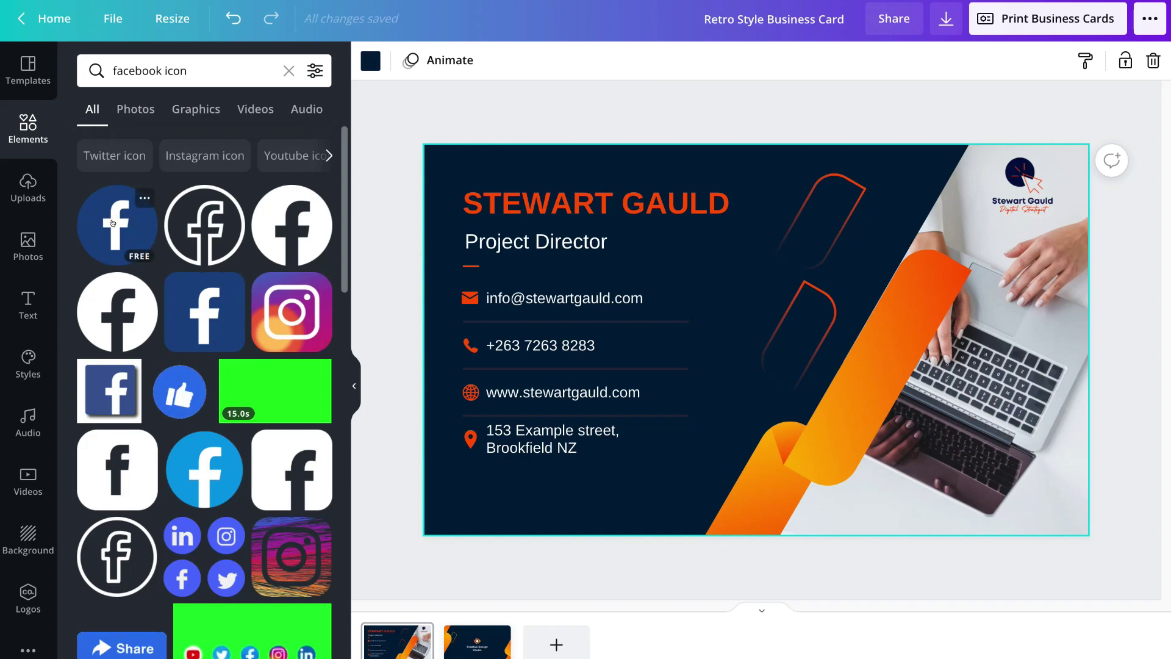
{"action": "left_click", "coordinate": [107, 224]}
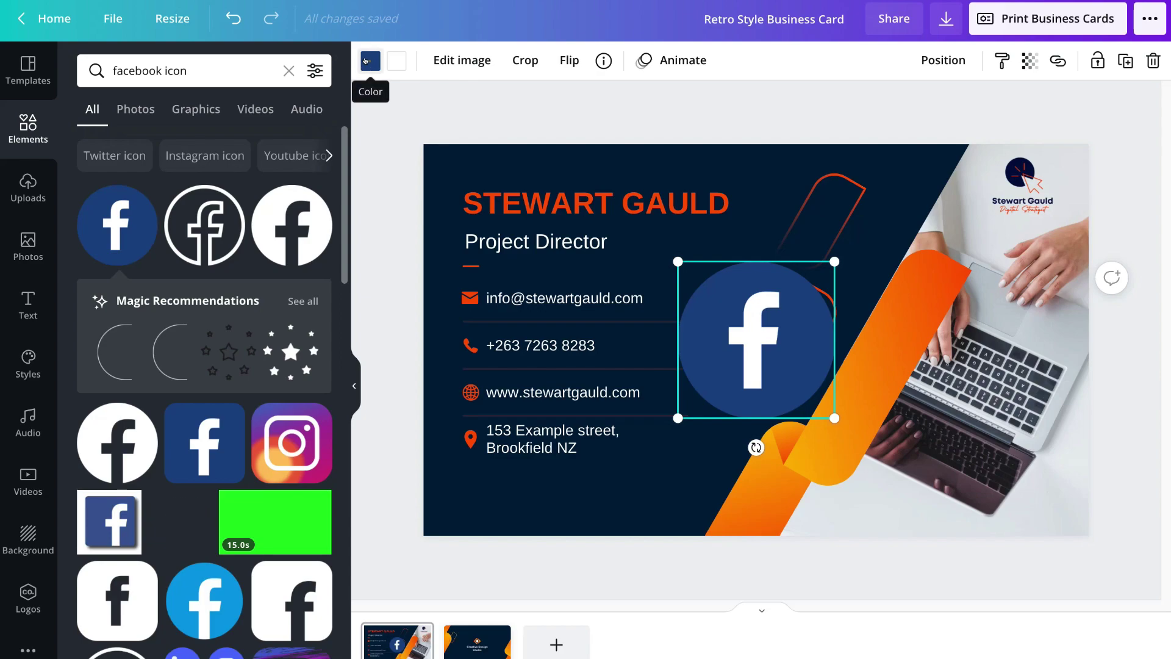
{"action": "left_click", "coordinate": [372, 60]}
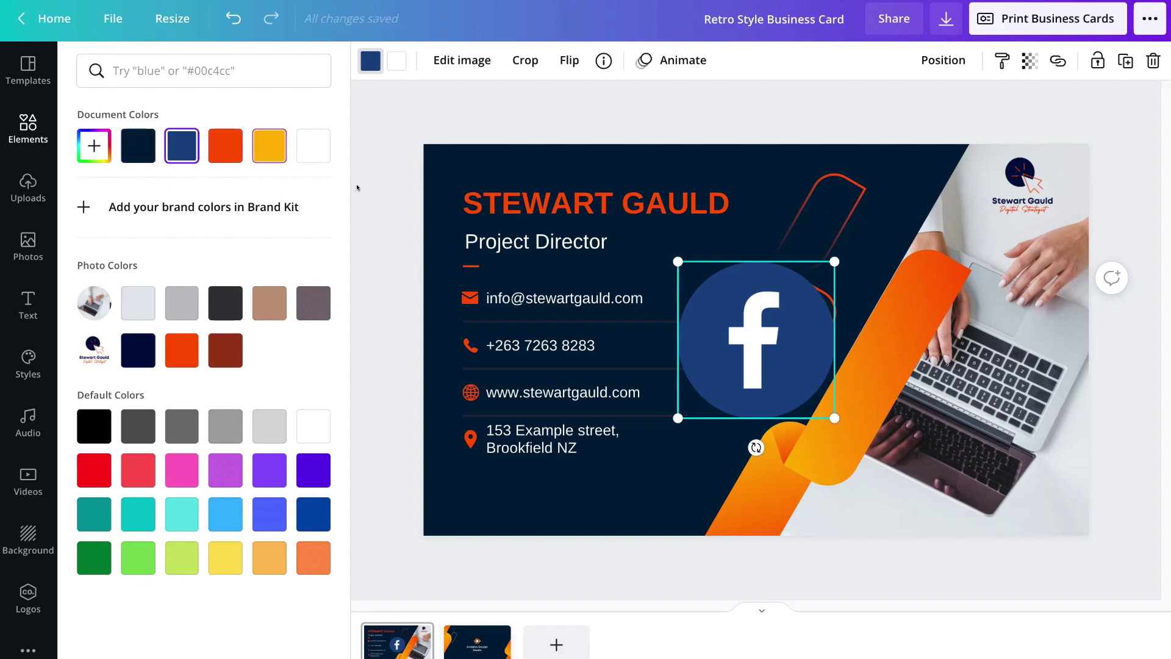
- Copy the name's orange hex code #FF5400
{"action": "left_click", "coordinate": [520, 215]}
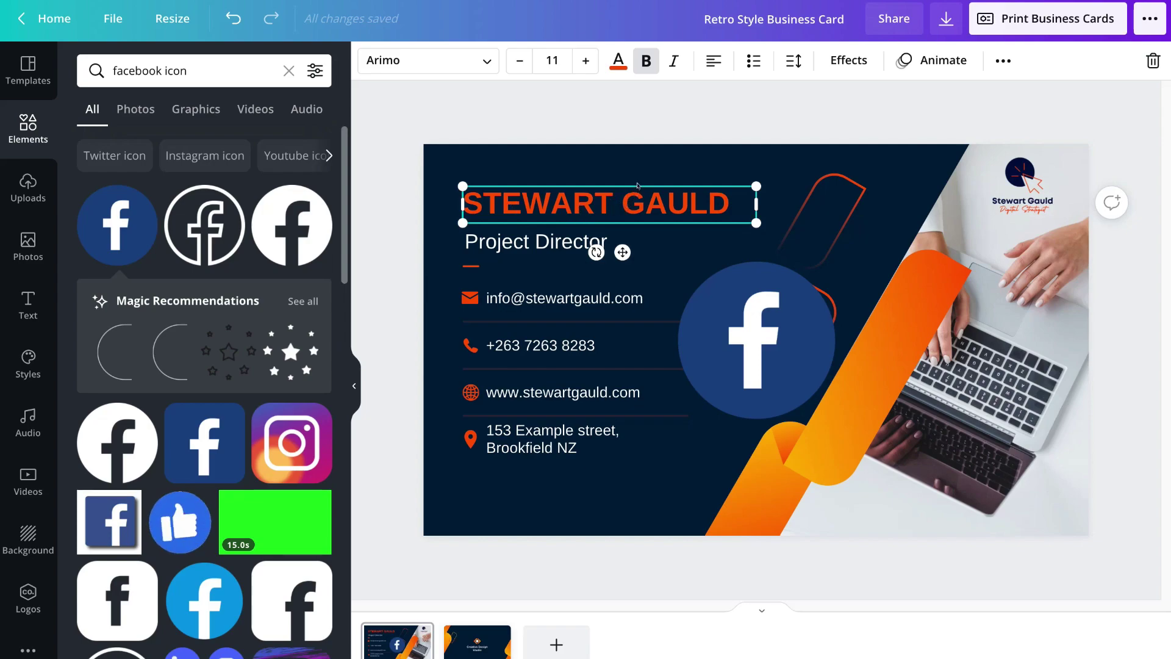
{"action": "left_click", "coordinate": [617, 61]}
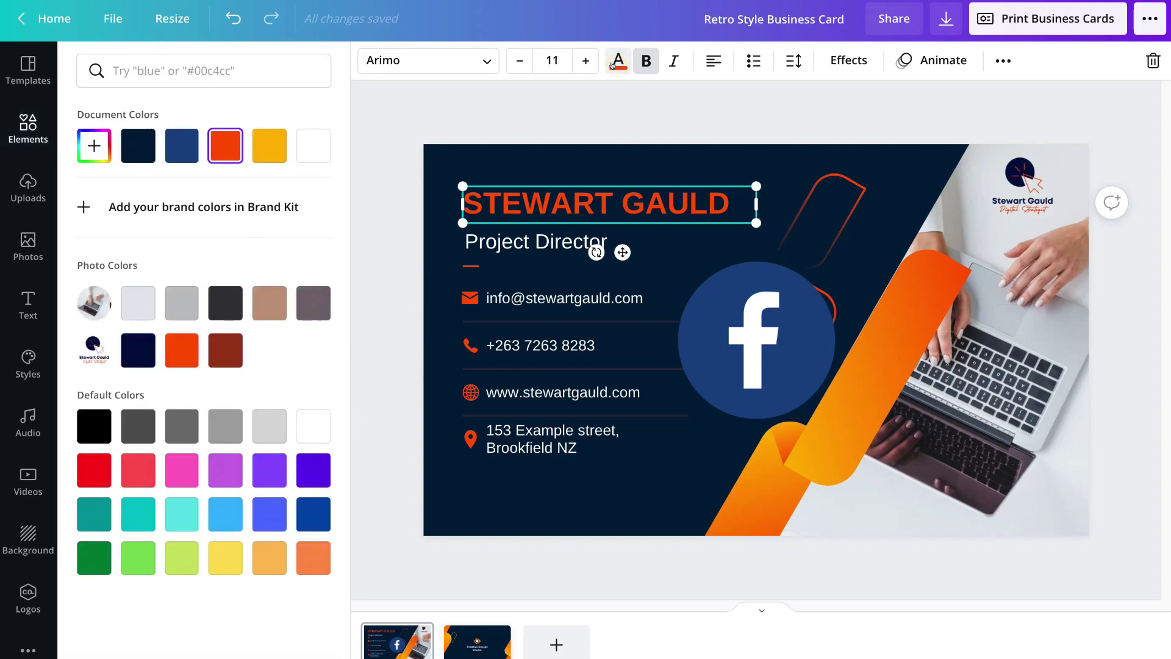
{"action": "left_click", "coordinate": [84, 144]}
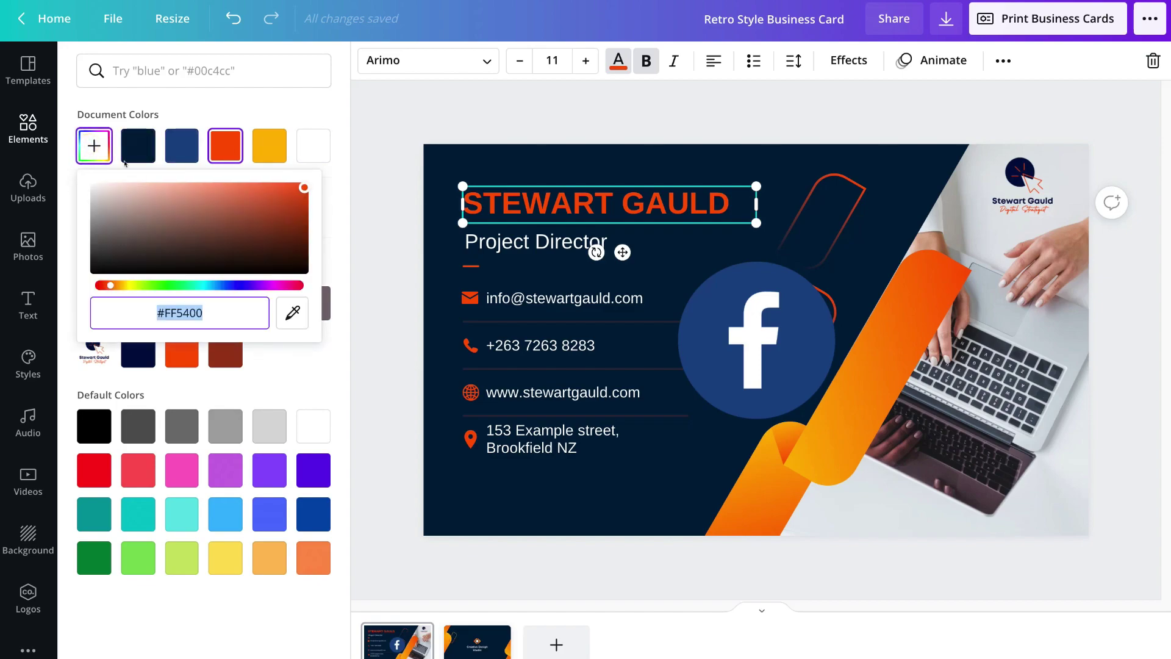
{"action": "right_click", "coordinate": [209, 308]}
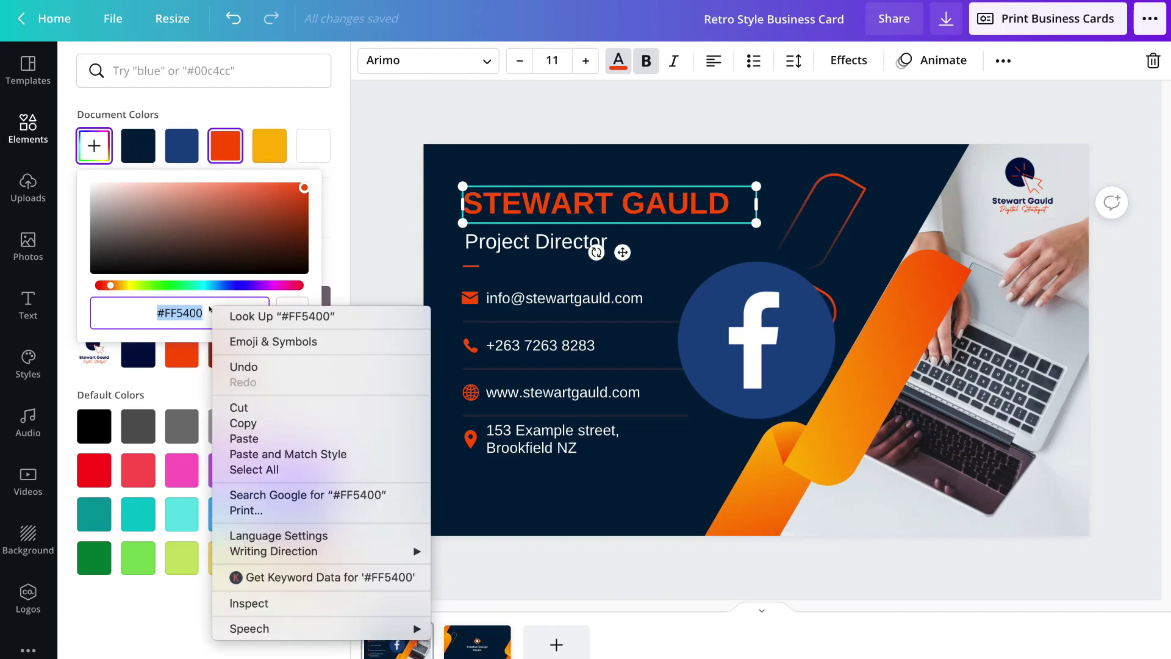
{"action": "left_click", "coordinate": [247, 419]}
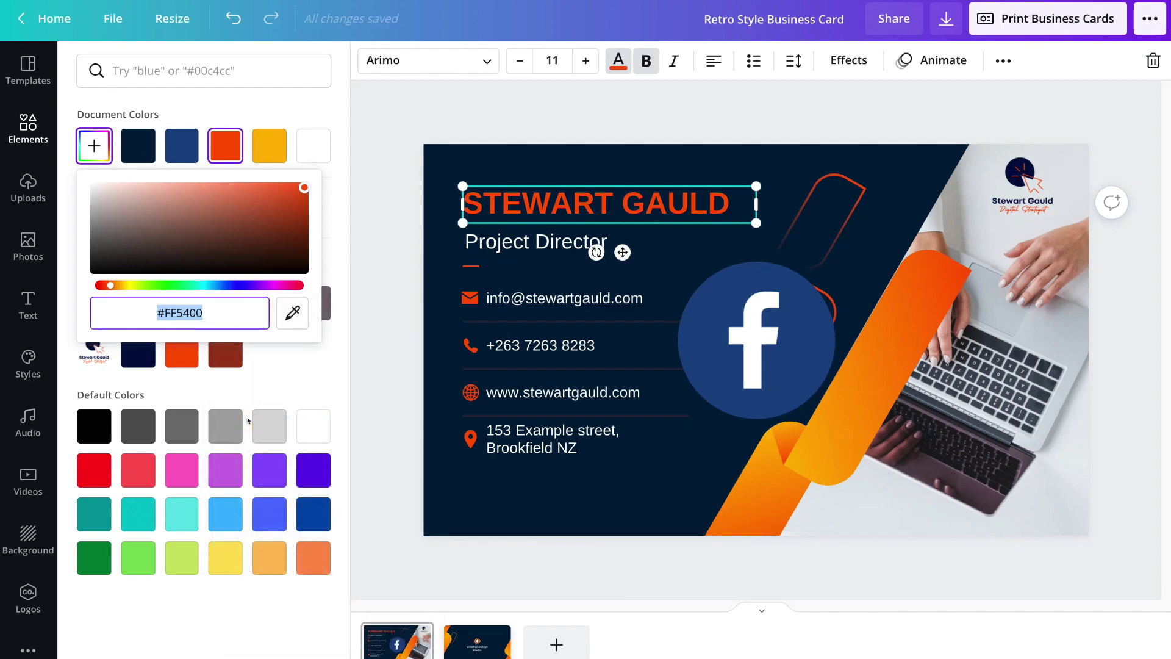
- Recolour the Facebook icon to #FF5400
{"action": "left_click", "coordinate": [709, 359]}
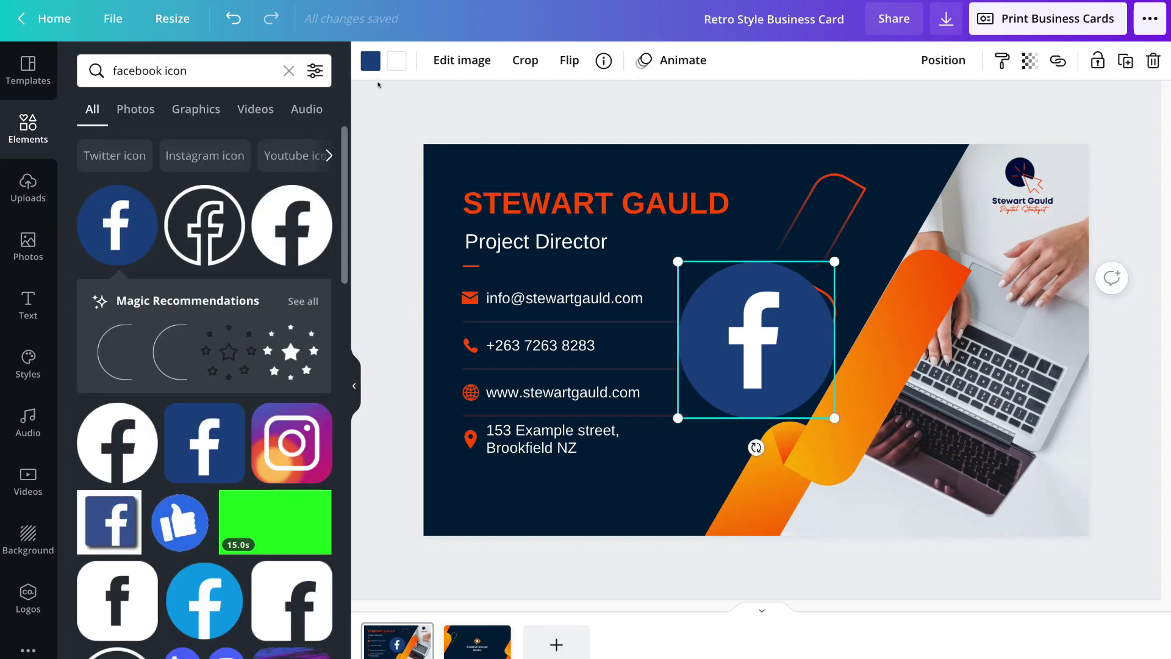
{"action": "left_click", "coordinate": [370, 60]}
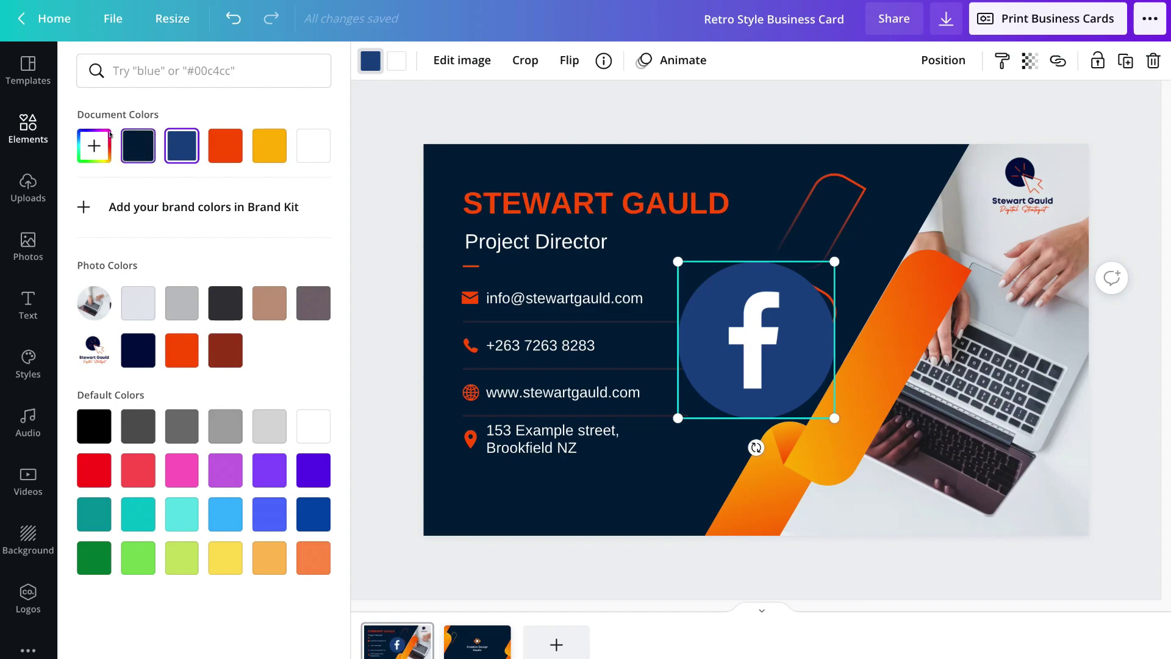
{"action": "left_click", "coordinate": [90, 139]}
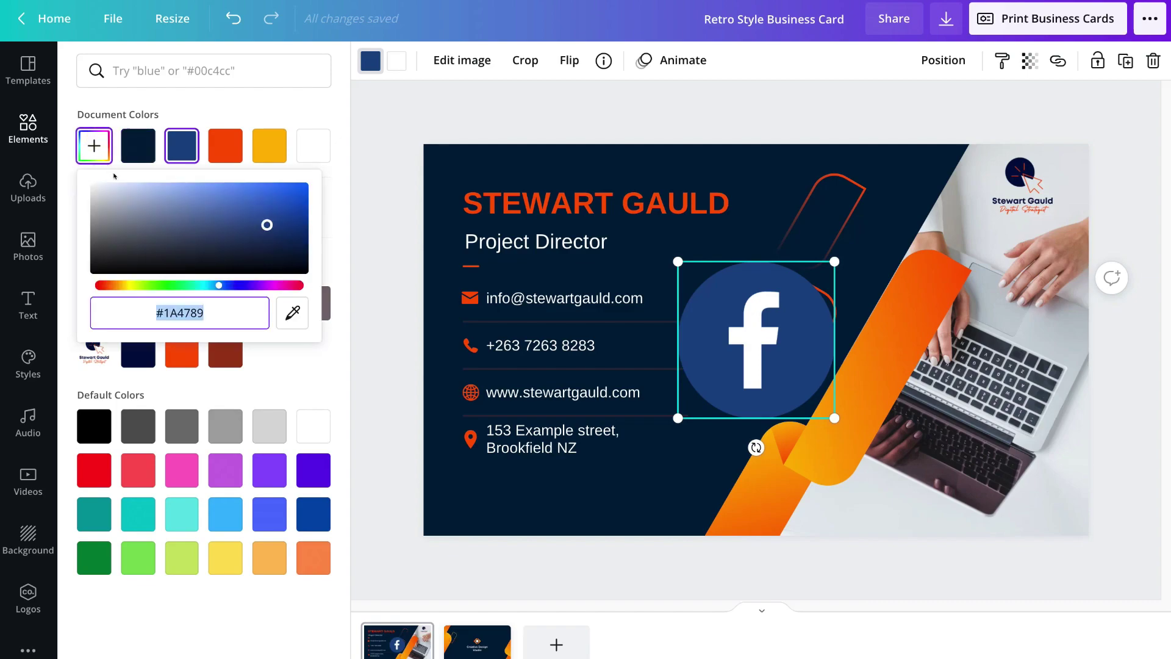
{"action": "right_click", "coordinate": [216, 306]}
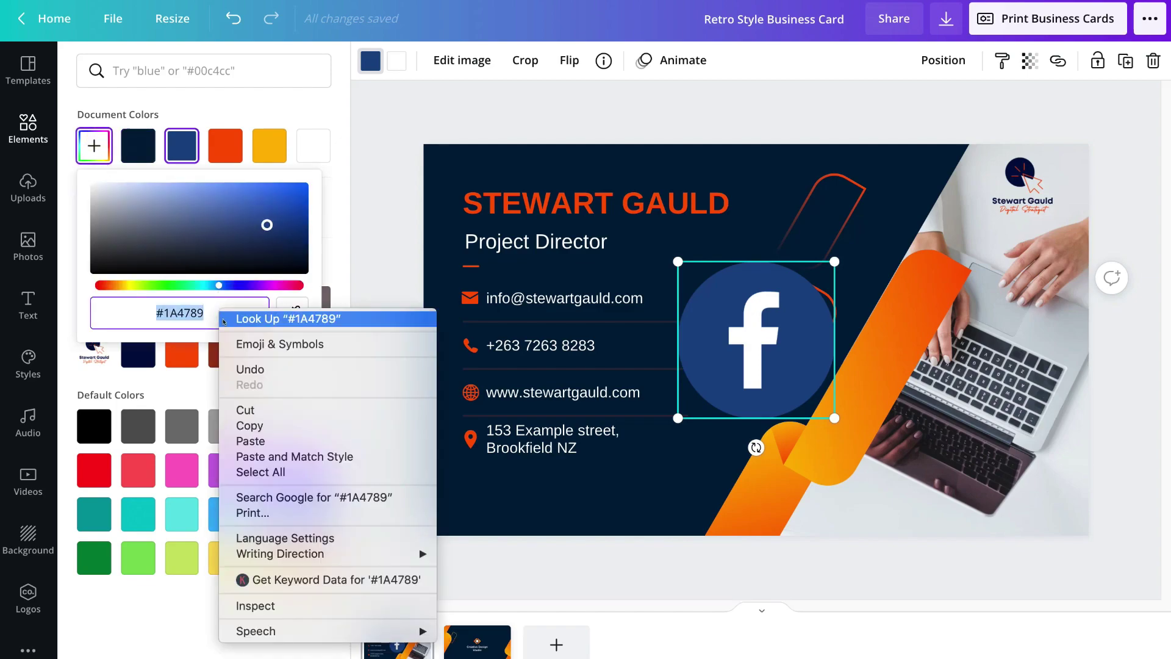
{"action": "left_click", "coordinate": [259, 440]}
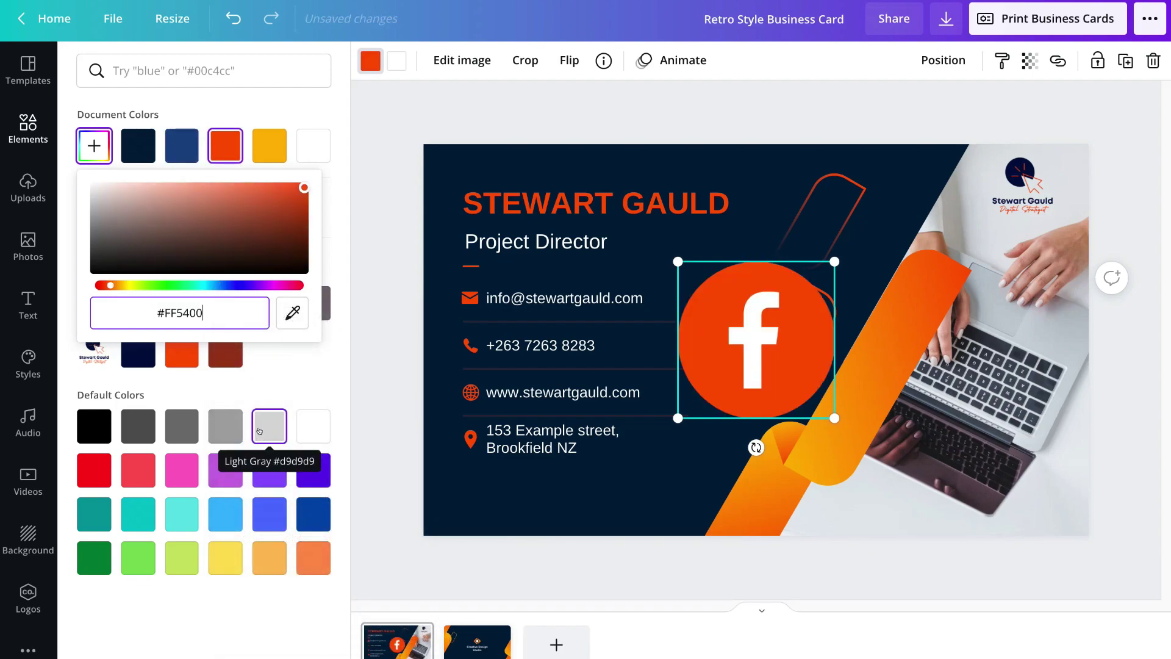
{"action": "left_click", "coordinate": [305, 108]}
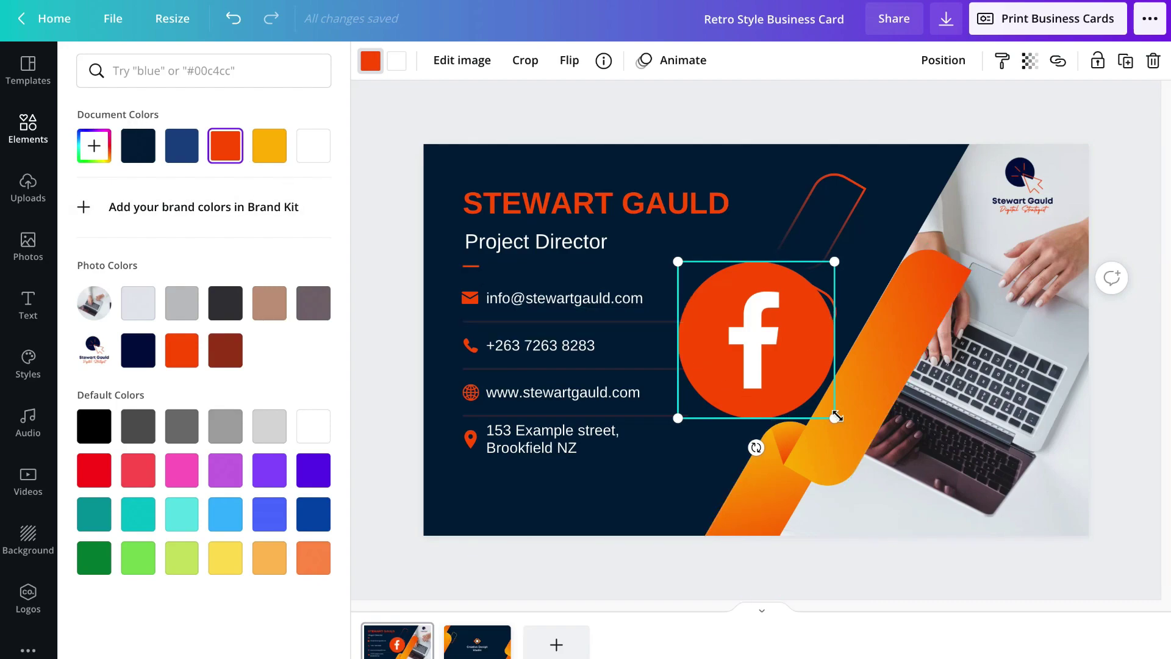
- Shrink the Facebook icon and place it bottom-left below the address row
{"action": "left_click_drag", "start_coordinate": [837, 417], "coordinate": [453, 495]}
{"action": "left_click", "coordinate": [439, 519]}
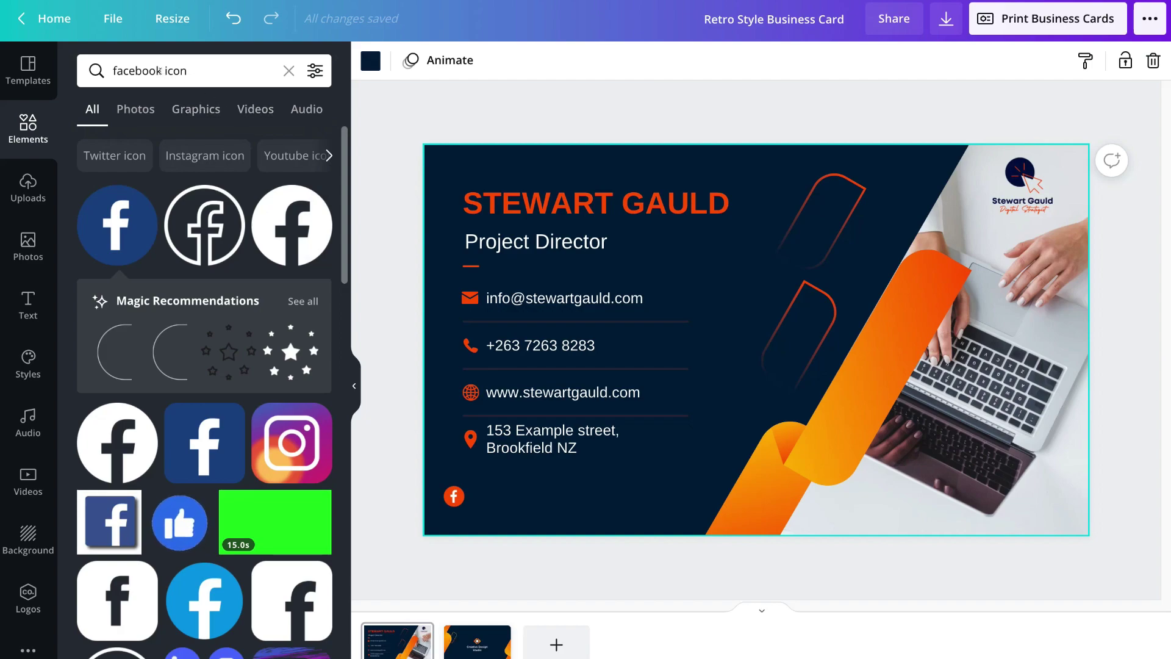
{"action": "left_click_drag", "start_coordinate": [162, 71], "coordinate": [113, 71]}
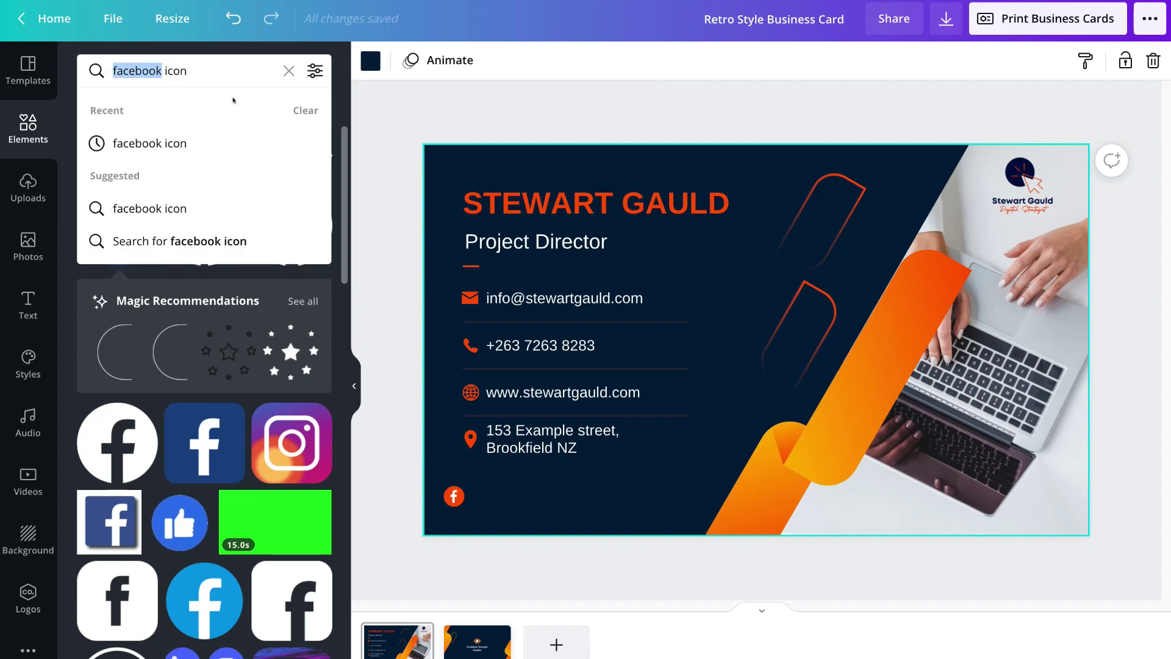
- Add a Twitter icon from a 'twitter' element search and make it orange
{"action": "type", "text": "twitter"}
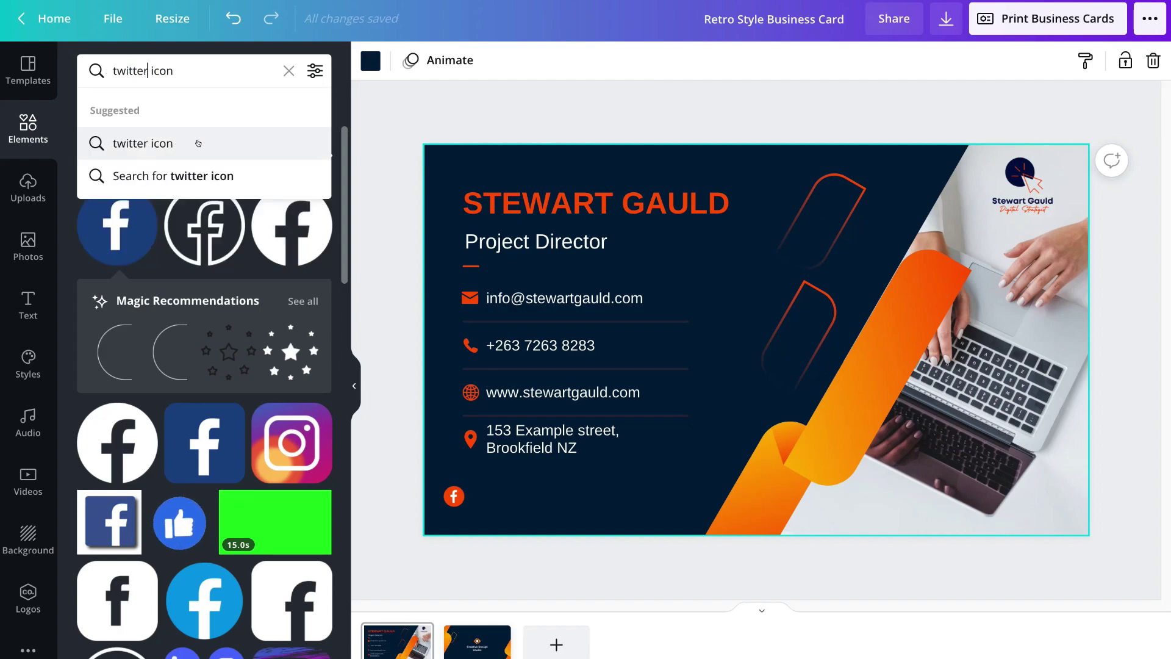
{"action": "left_click", "coordinate": [199, 144]}
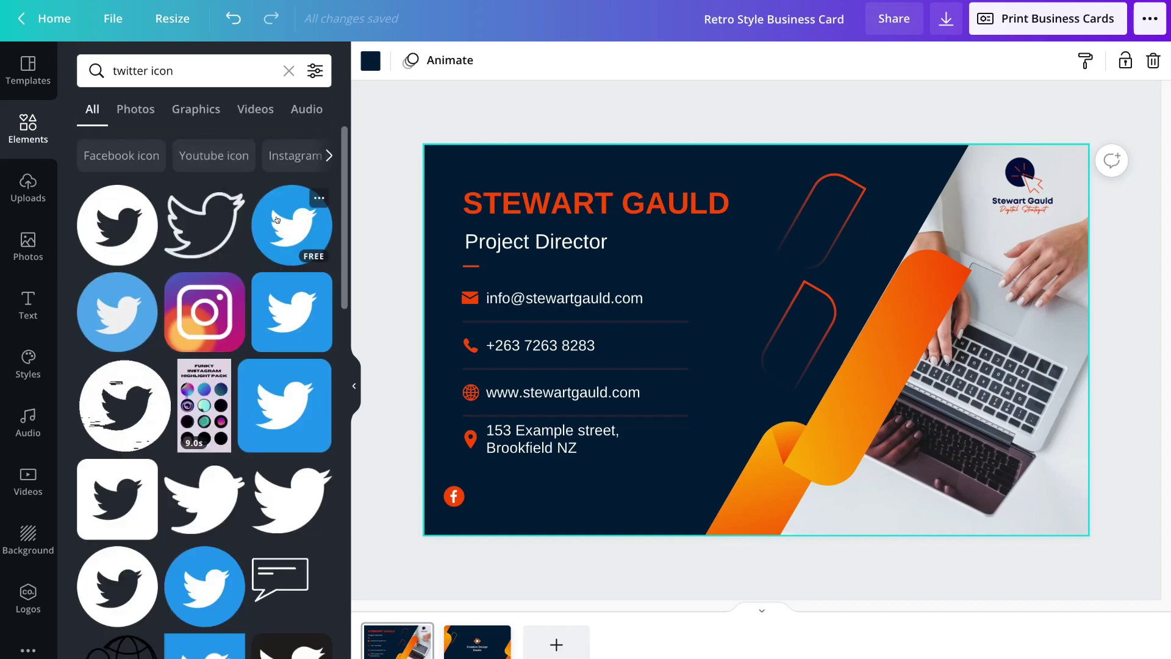
{"action": "left_click", "coordinate": [283, 221]}
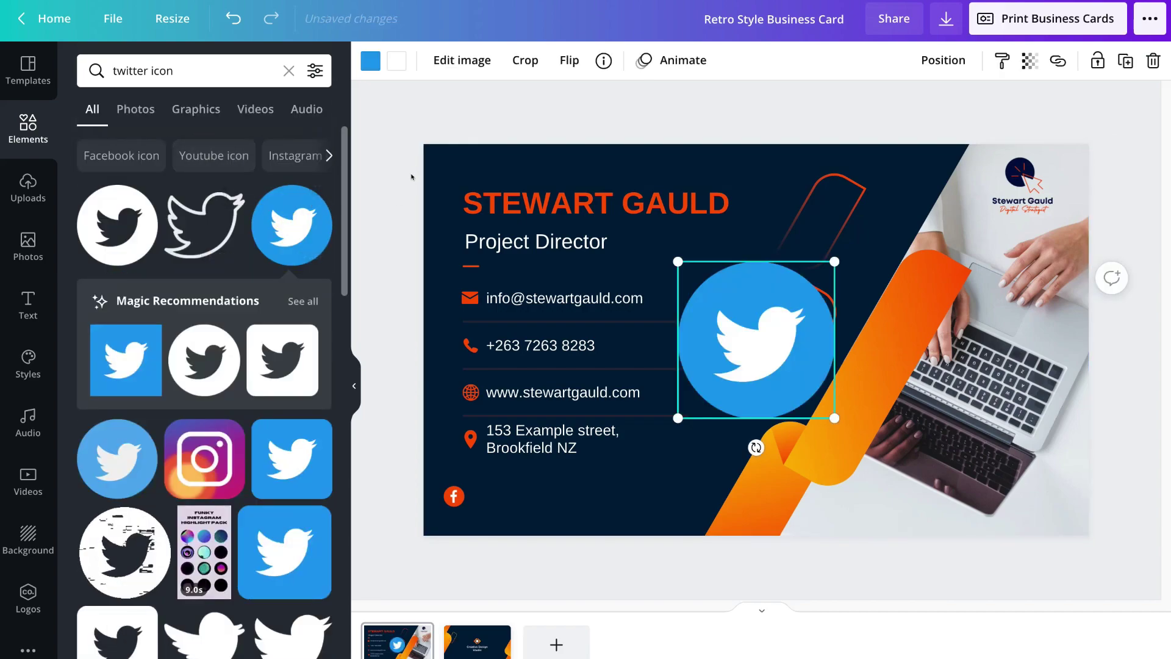
{"action": "left_click", "coordinate": [368, 60]}
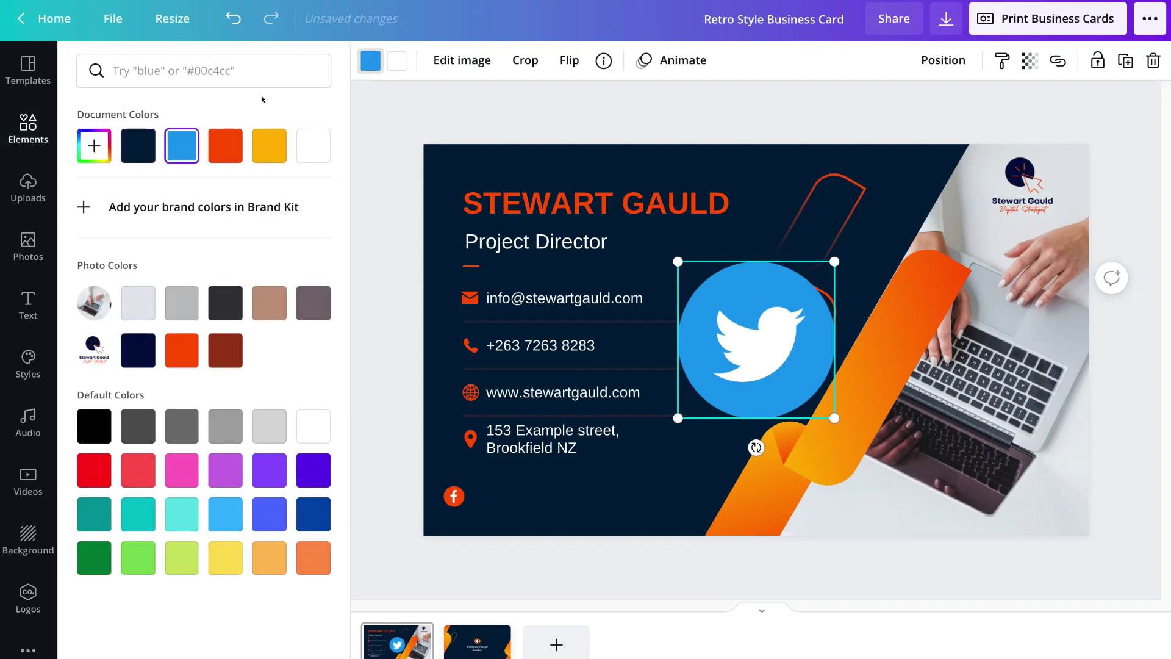
{"action": "left_click", "coordinate": [220, 145]}
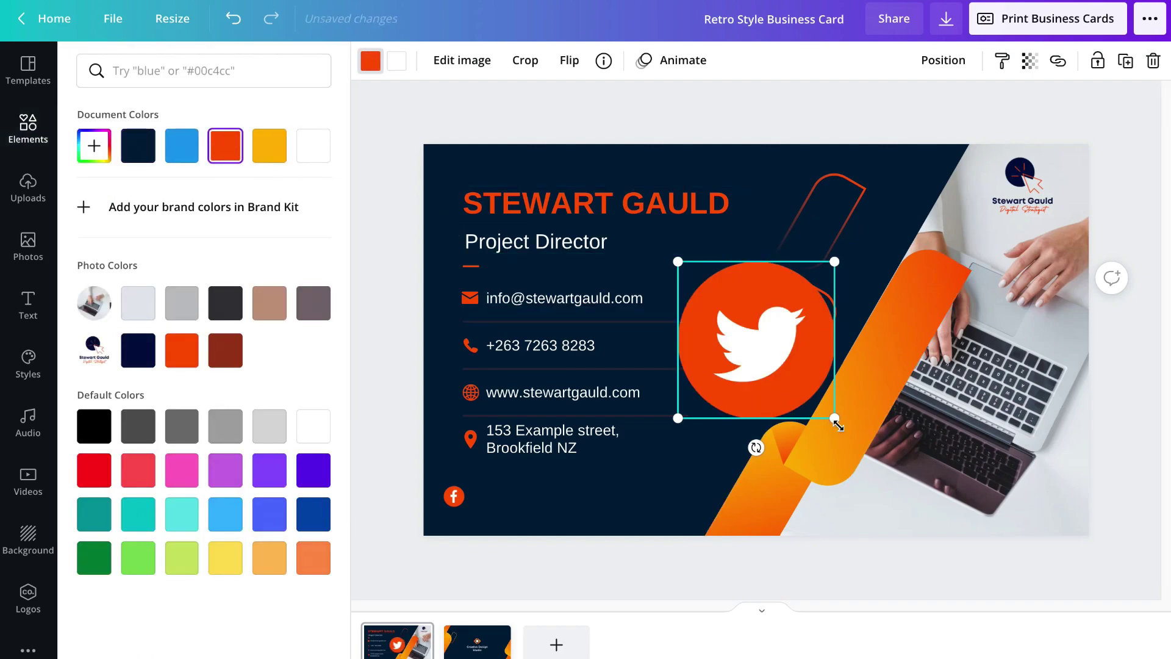
- Shrink the Twitter icon to match the Facebook icon beside it
{"action": "left_click_drag", "start_coordinate": [834, 418], "coordinate": [491, 502]}
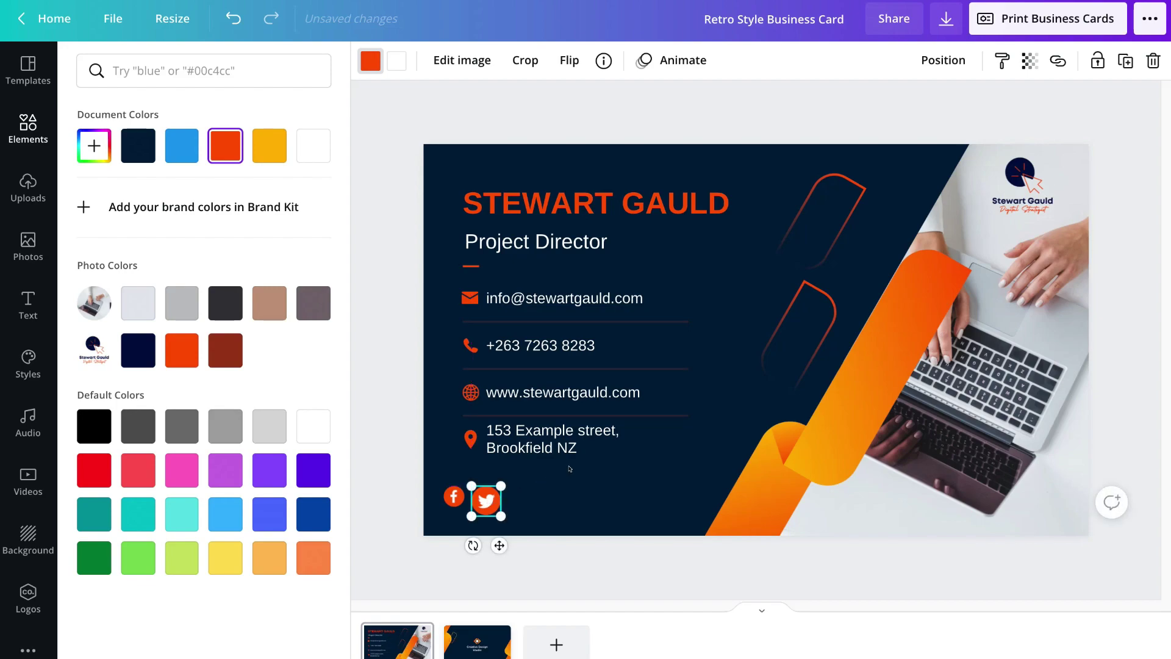
{"action": "left_click", "coordinate": [509, 497]}
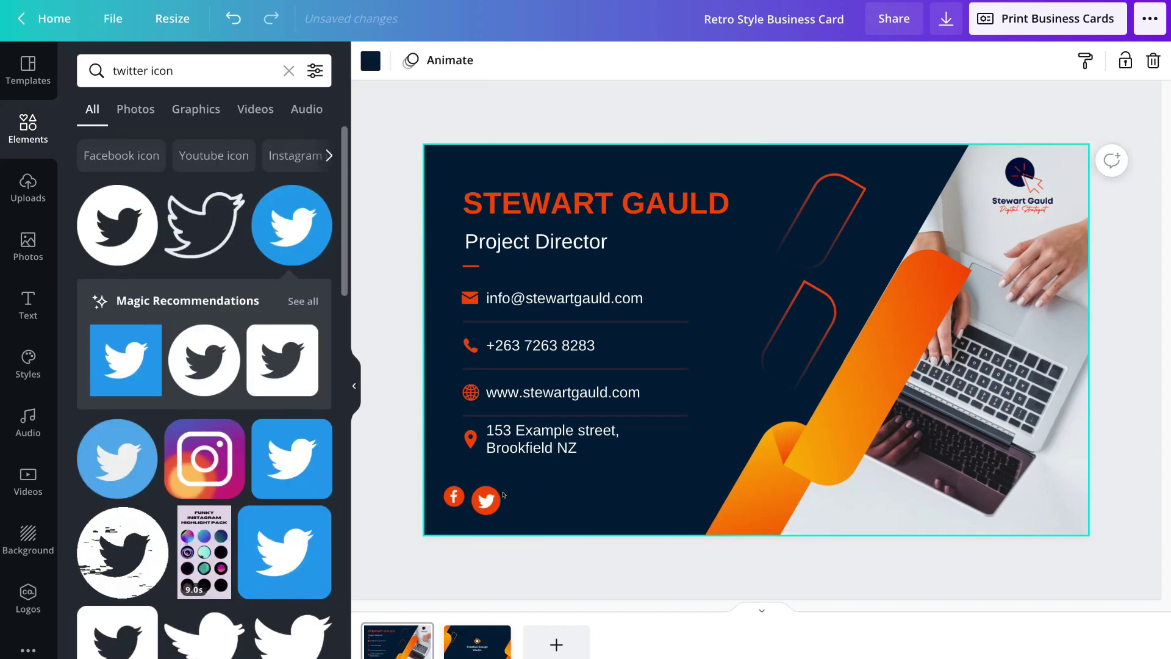
{"action": "left_click_drag", "start_coordinate": [915, 658], "coordinate": [983, 646]}
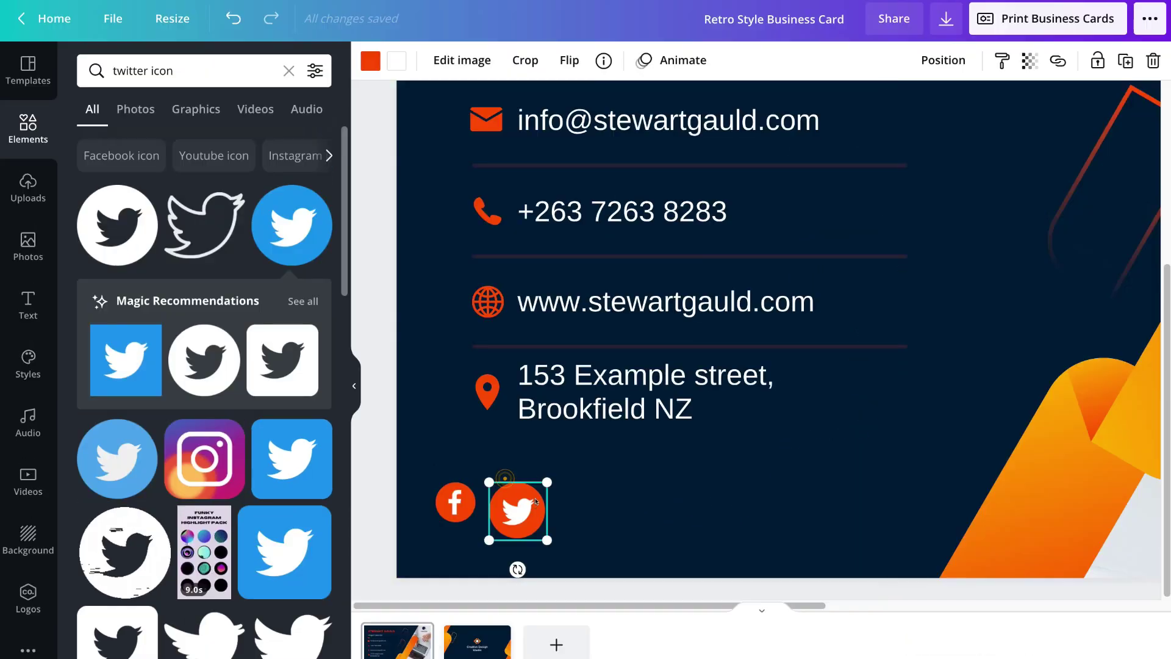
{"action": "left_click_drag", "start_coordinate": [547, 540], "coordinate": [533, 523]}
{"action": "left_click", "coordinate": [583, 515]}
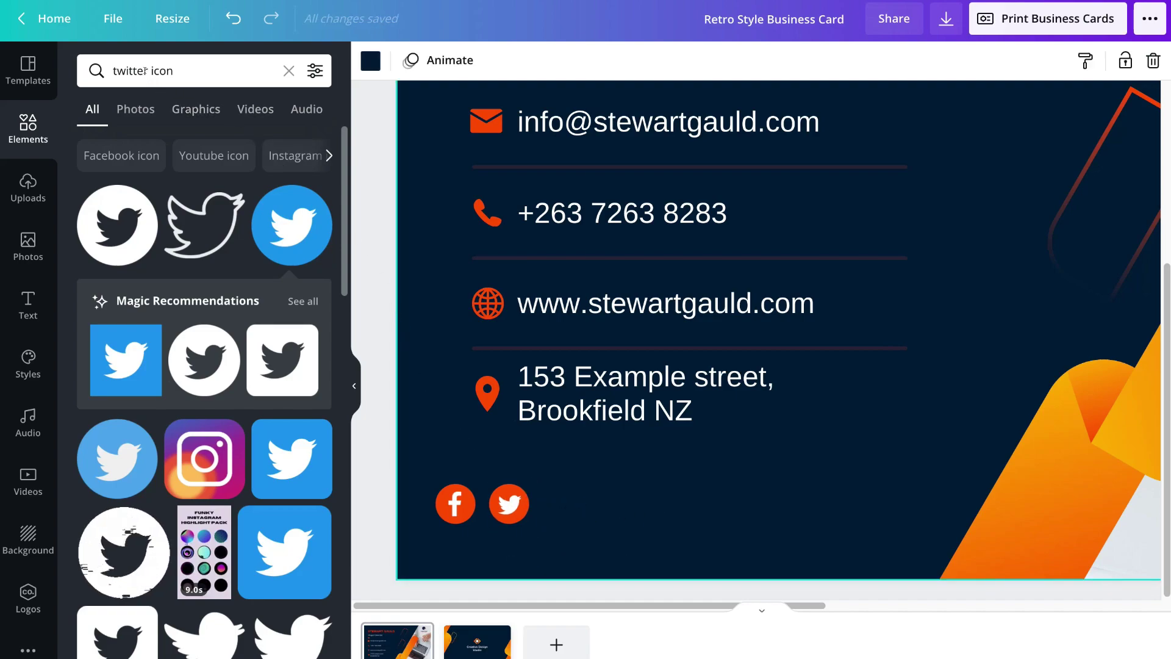
{"action": "left_click_drag", "start_coordinate": [147, 72], "coordinate": [102, 69]}
- Add a LinkedIn circle icon from a 'linkedin' search, shrunk and coloured orange
{"action": "type", "text": "linkedin"}
{"action": "key", "text": "Return"}
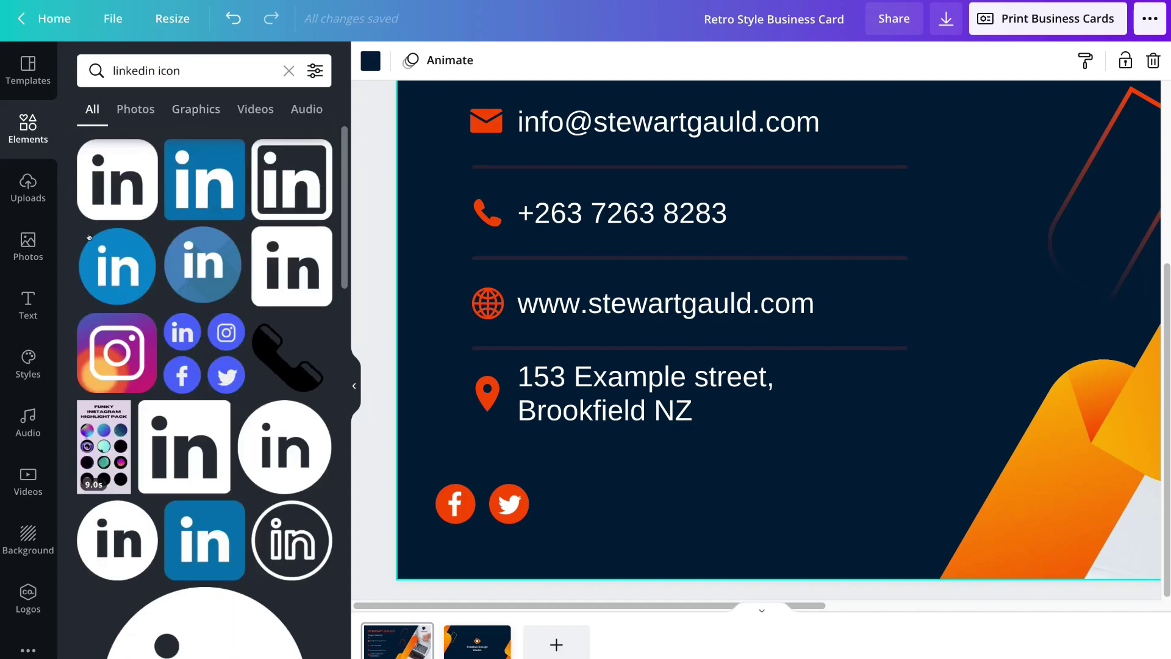
{"action": "left_click", "coordinate": [118, 261]}
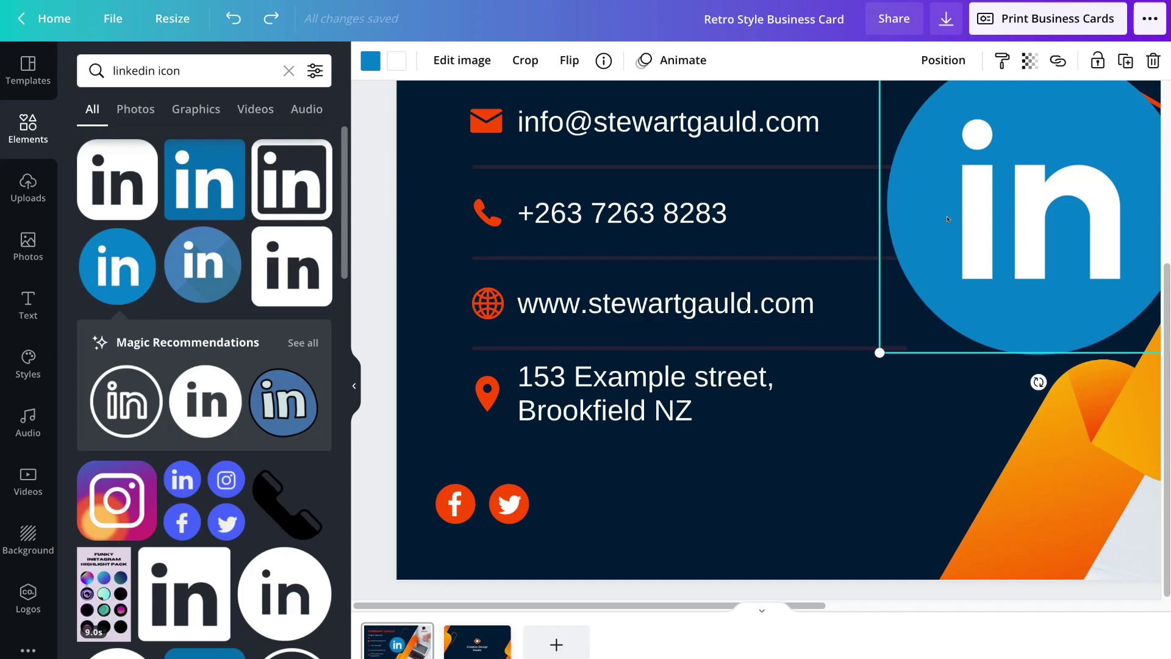
{"action": "left_click_drag", "start_coordinate": [947, 218], "coordinate": [703, 434]}
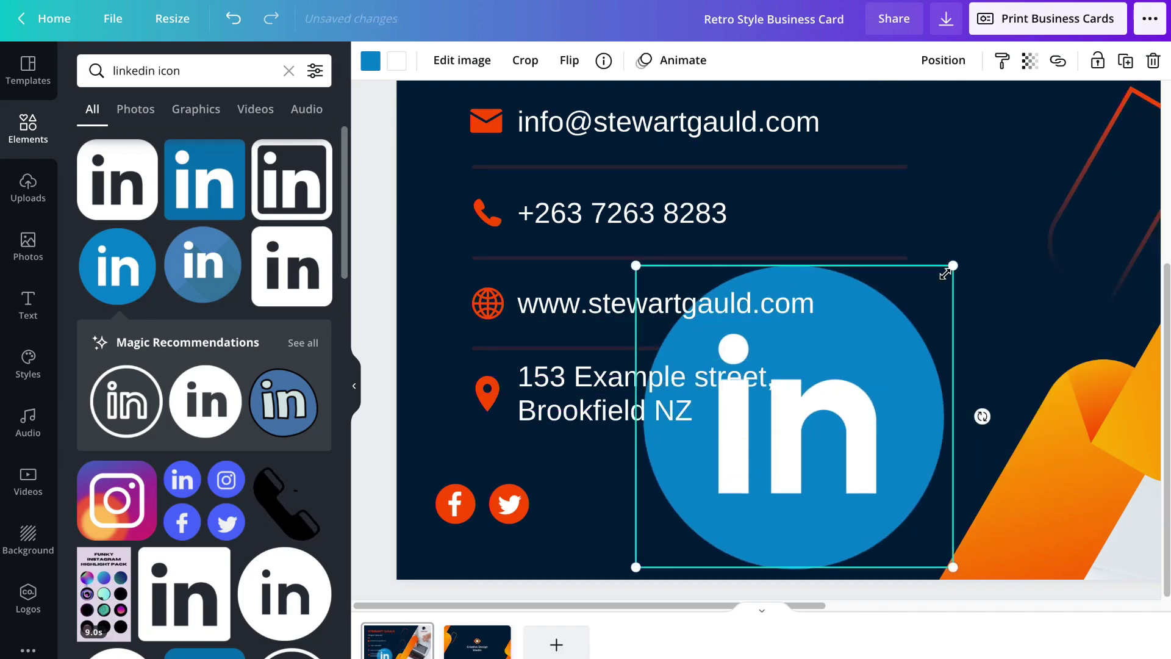
{"action": "left_click_drag", "start_coordinate": [944, 274], "coordinate": [550, 499]}
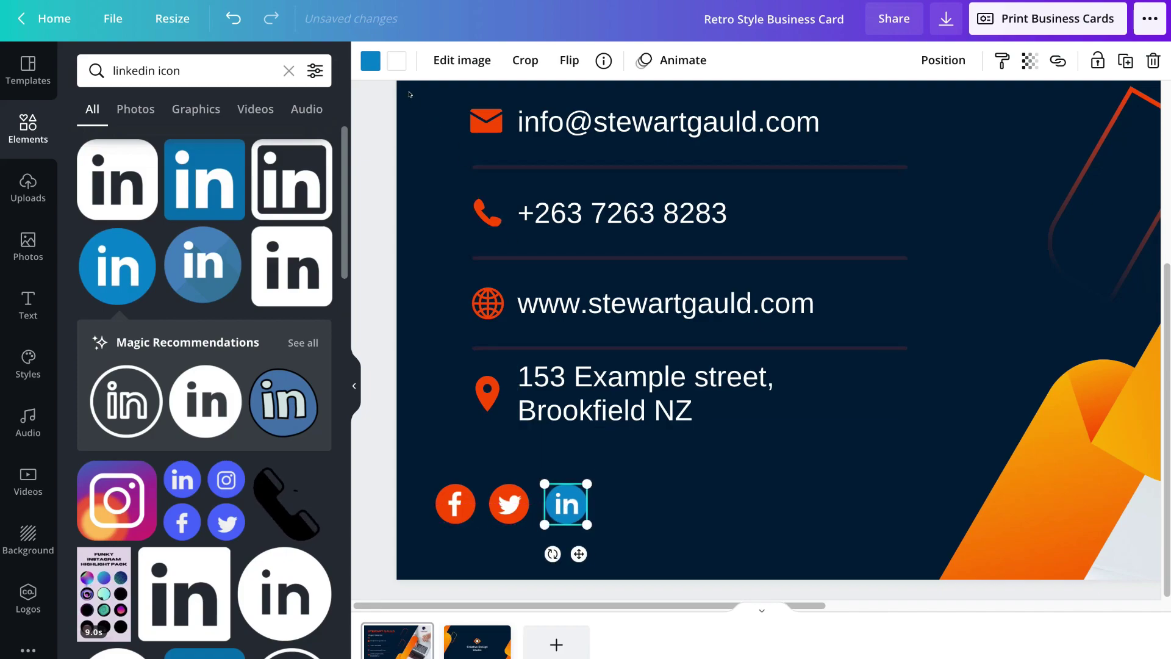
{"action": "left_click", "coordinate": [369, 61]}
{"action": "left_click", "coordinate": [225, 144]}
{"action": "left_click", "coordinate": [676, 484]}
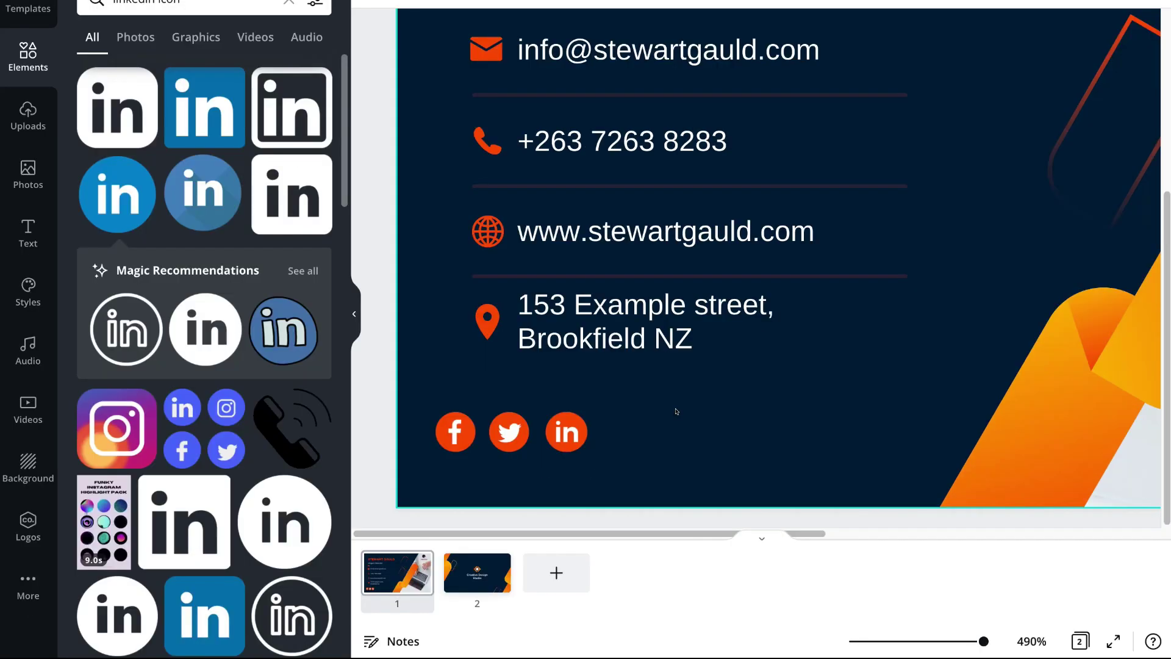
- Line up the Facebook, Twitter and LinkedIn icons evenly in a row
{"action": "left_click_drag", "start_coordinate": [984, 641], "coordinate": [986, 641]}
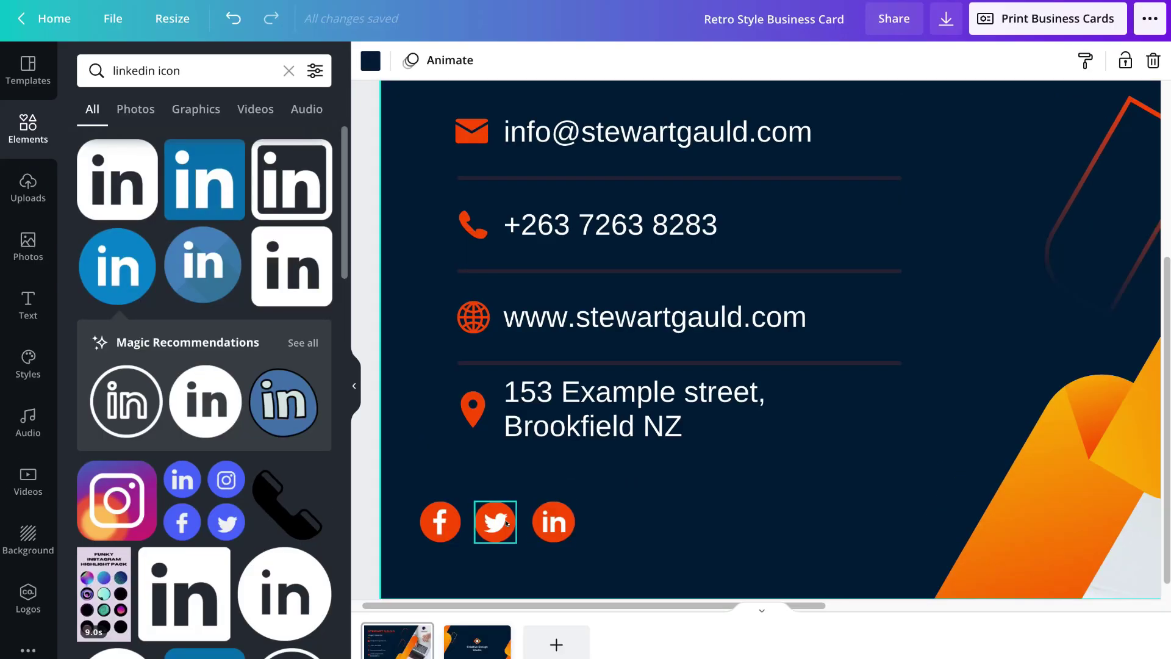
{"action": "left_click_drag", "start_coordinate": [495, 450], "coordinate": [500, 448]}
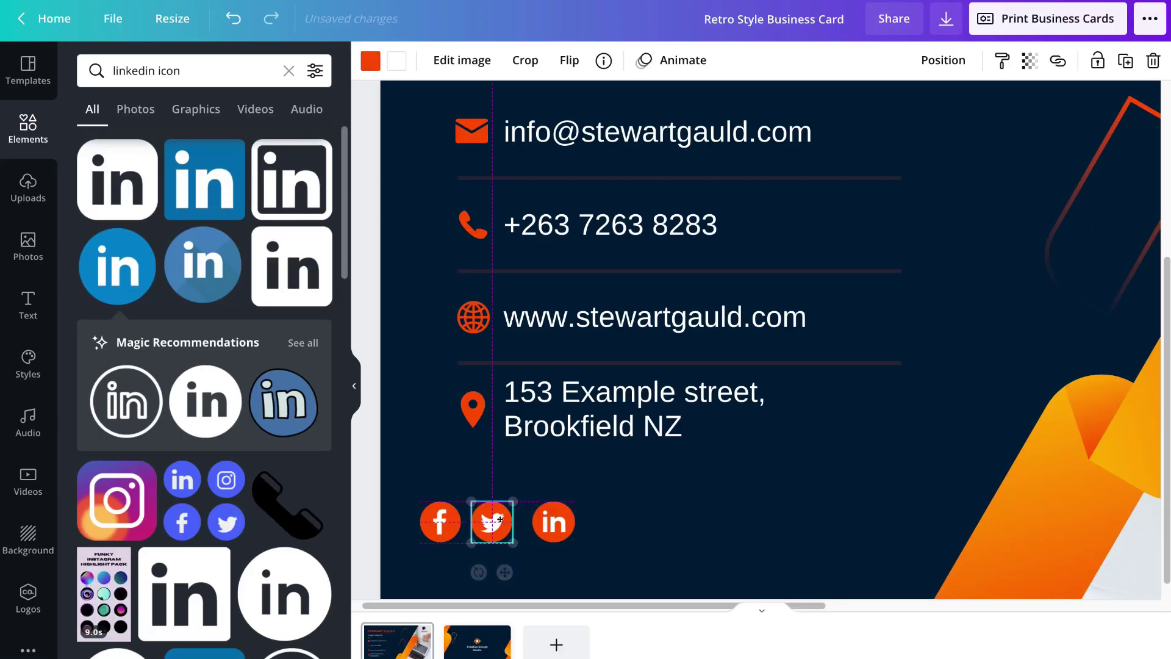
{"action": "left_click_drag", "start_coordinate": [501, 519], "coordinate": [540, 522]}
{"action": "left_click", "coordinate": [700, 539]}
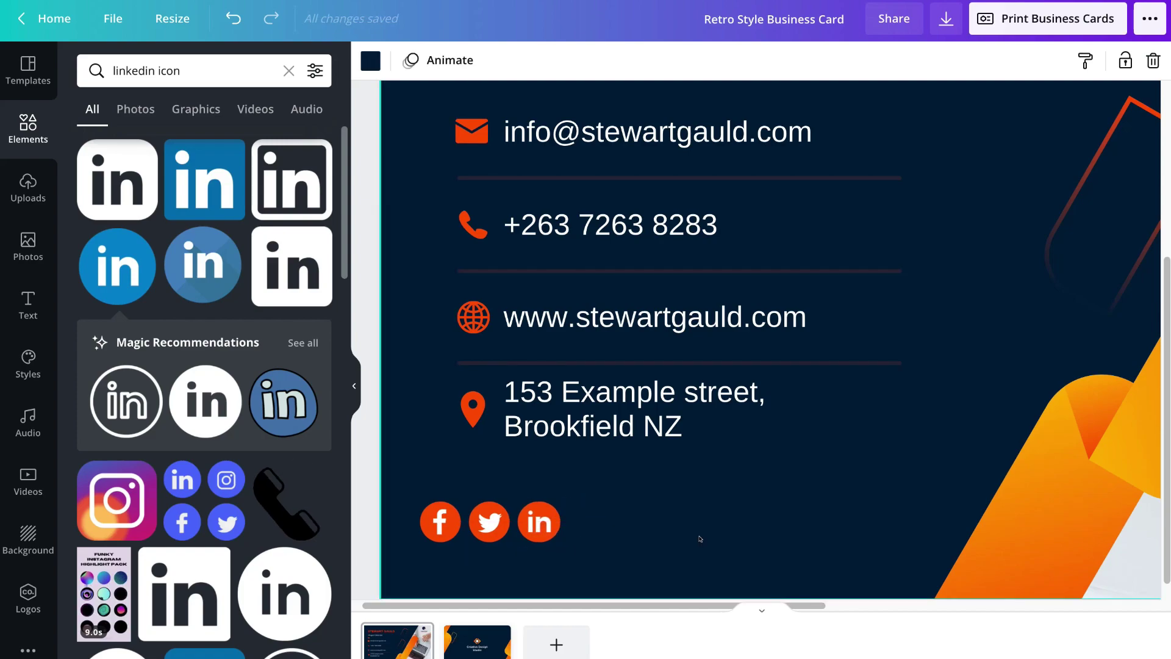
{"action": "left_click", "coordinate": [717, 329]}
{"action": "right_click", "coordinate": [717, 333]}
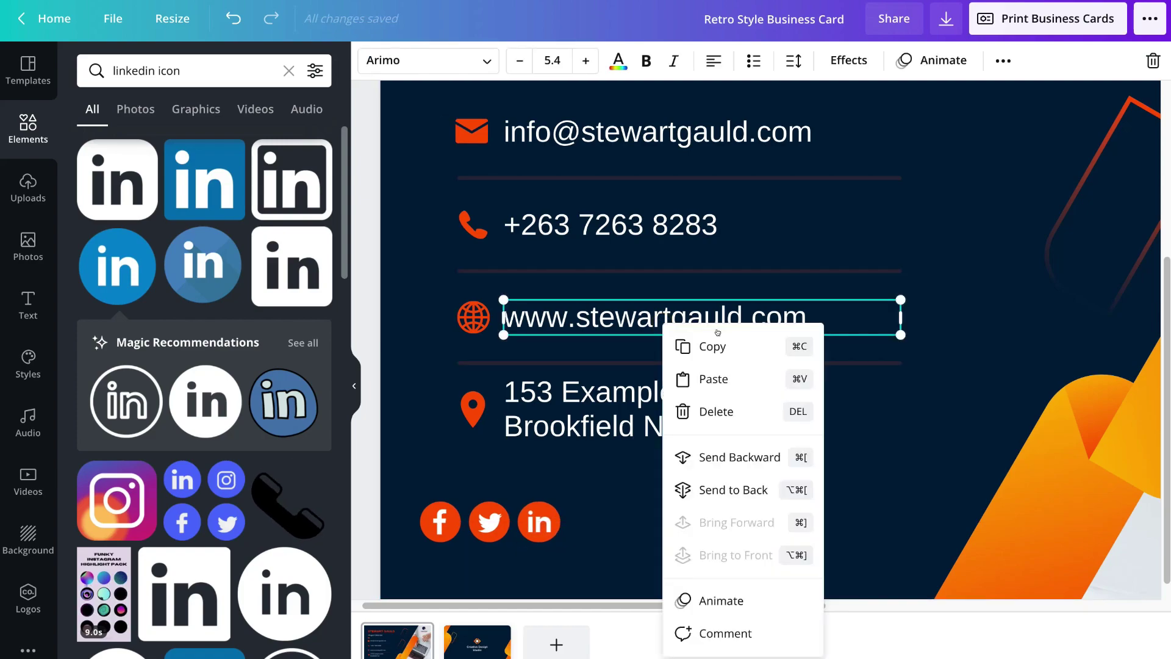
{"action": "left_click", "coordinate": [731, 352]}
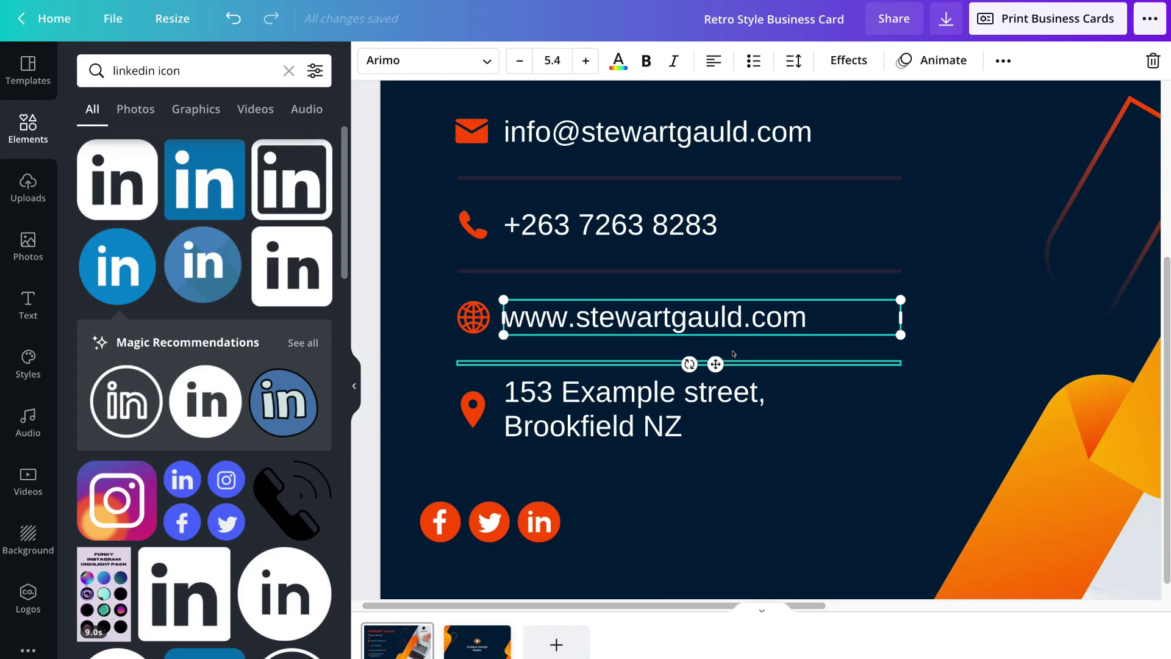
{"action": "right_click", "coordinate": [715, 492]}
{"action": "left_click", "coordinate": [759, 535]}
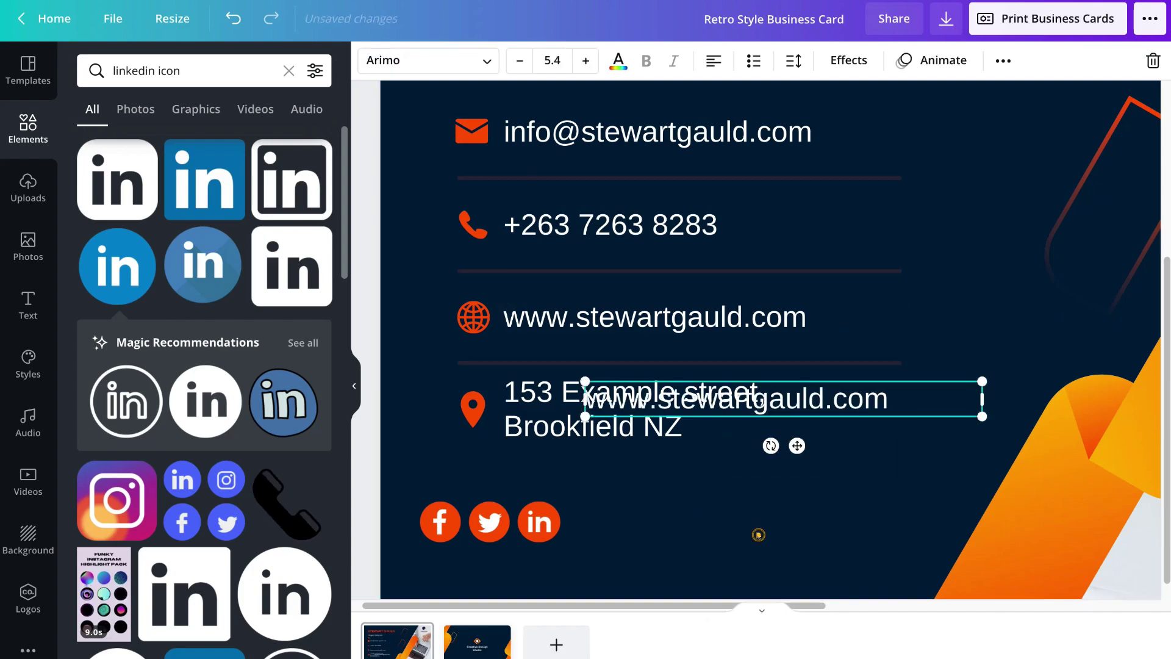
{"action": "left_click_drag", "start_coordinate": [810, 399], "coordinate": [804, 519]}
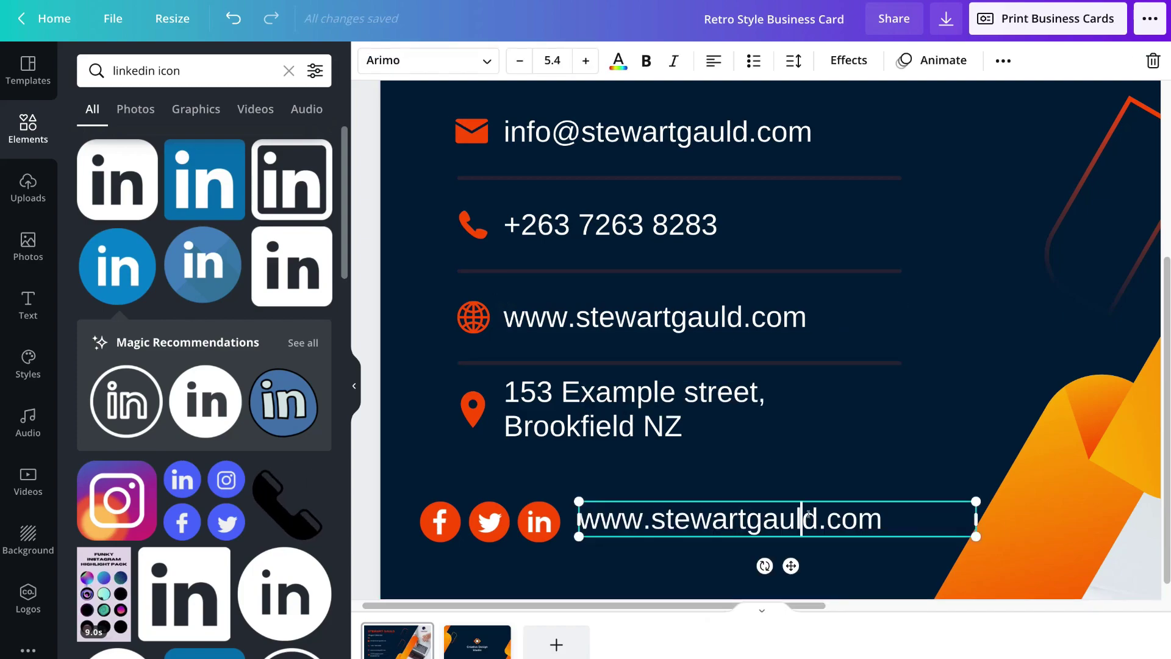
{"action": "double_click", "coordinate": [809, 514]}
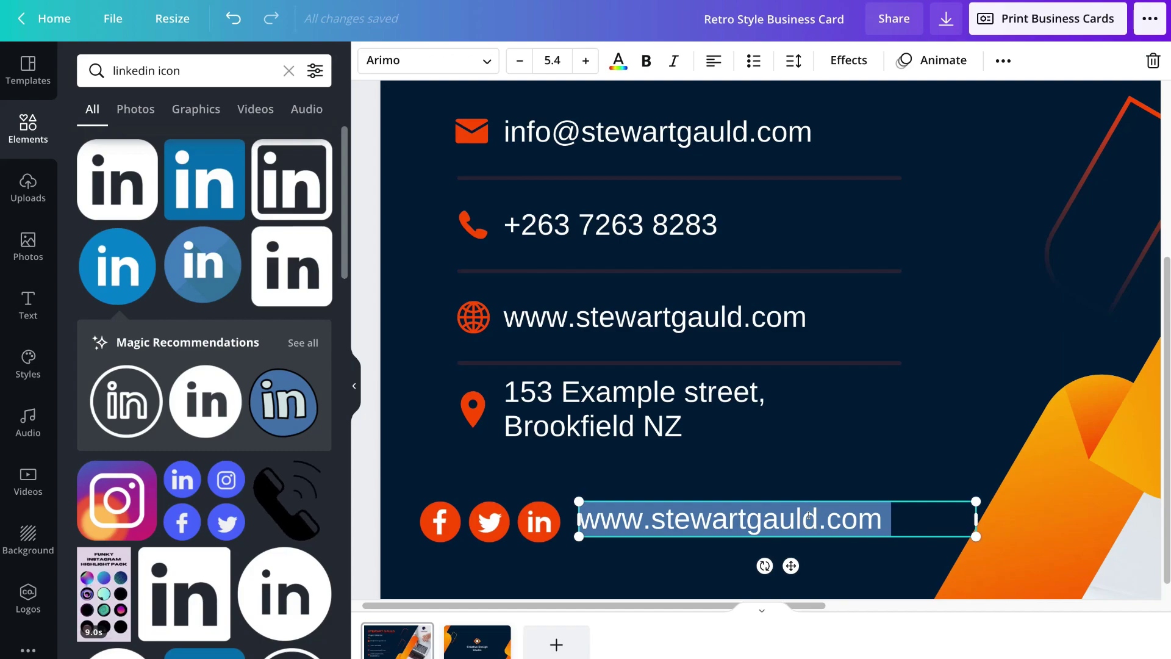
{"action": "left_click", "coordinate": [790, 474]}
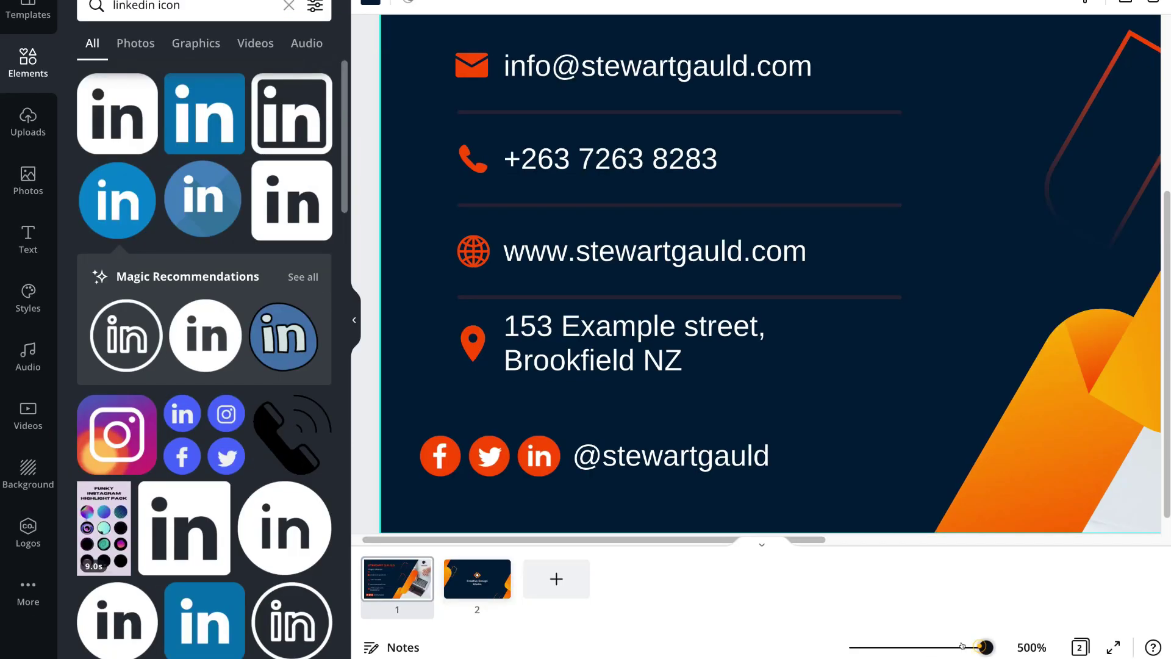
{"action": "left_click_drag", "start_coordinate": [980, 642], "coordinate": [911, 646]}
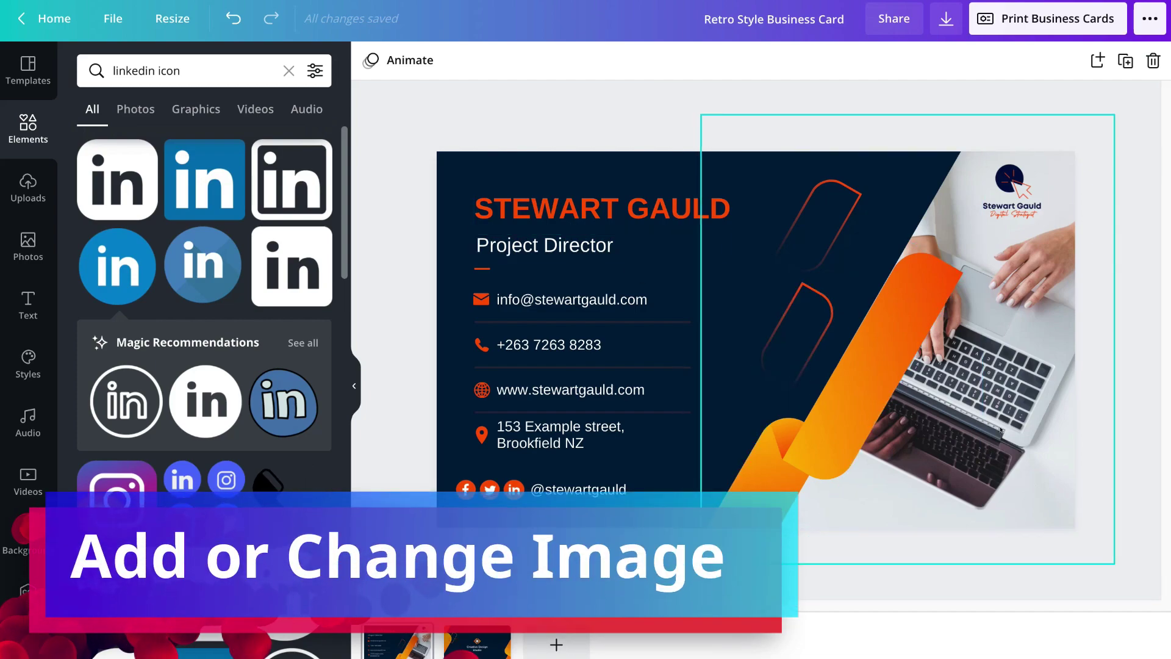
- Search the stock photos for 'digital marketing' and browse the results
{"action": "left_click", "coordinate": [29, 247]}
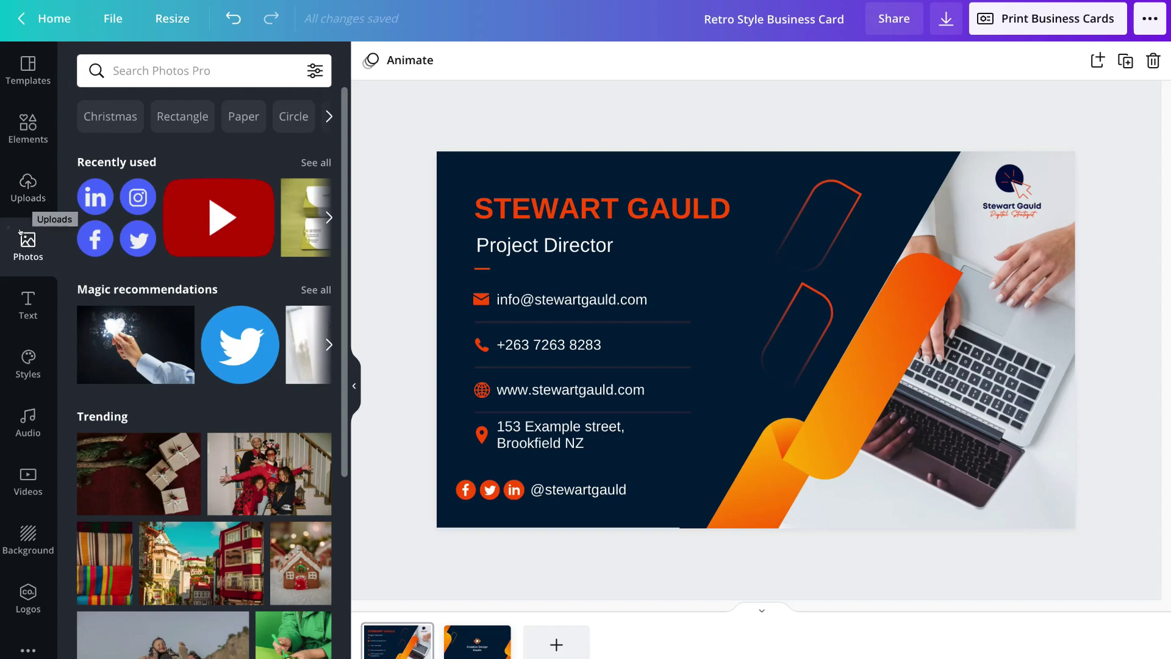
{"action": "left_click", "coordinate": [132, 67]}
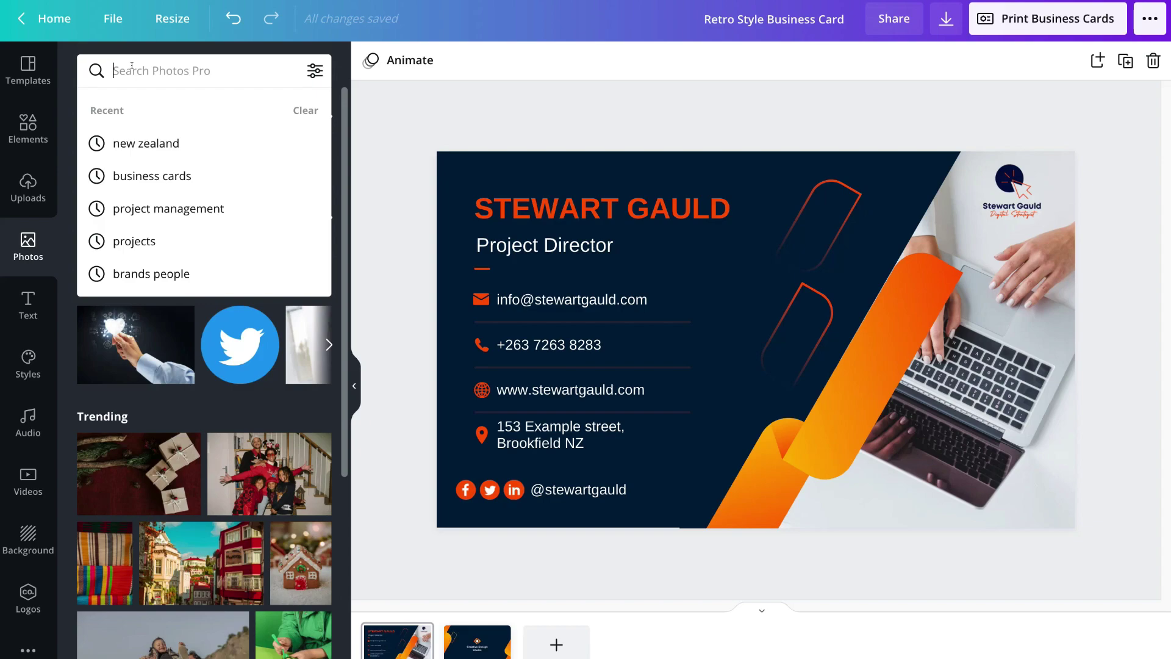
{"action": "type", "text": "marketing"}
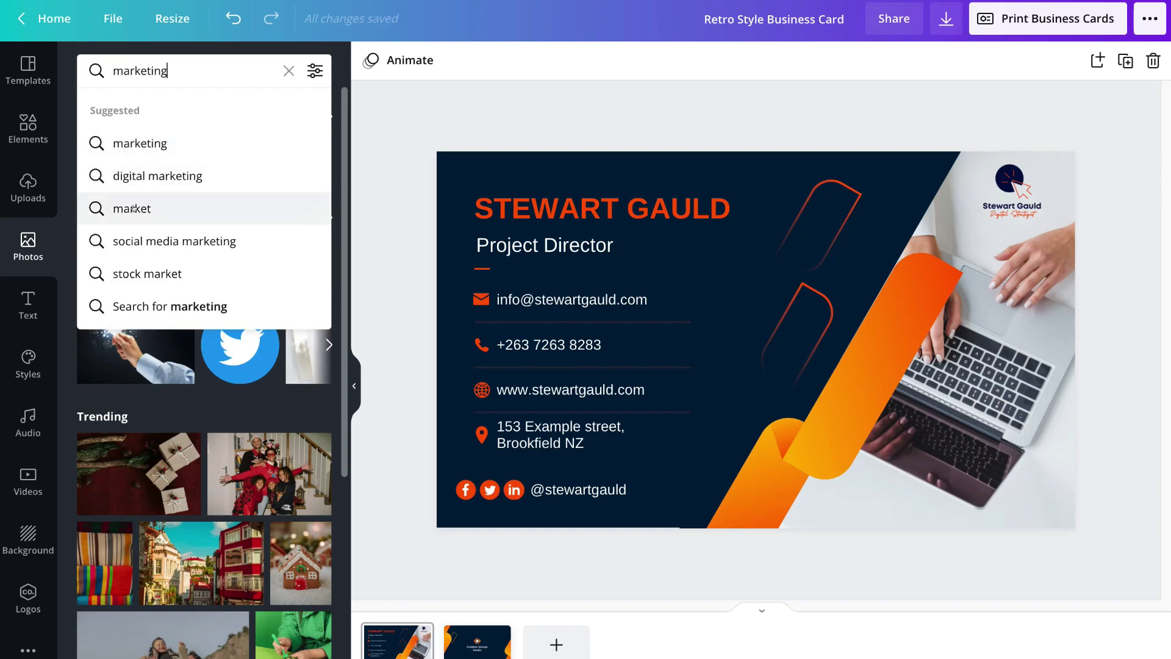
{"action": "left_click", "coordinate": [226, 176]}
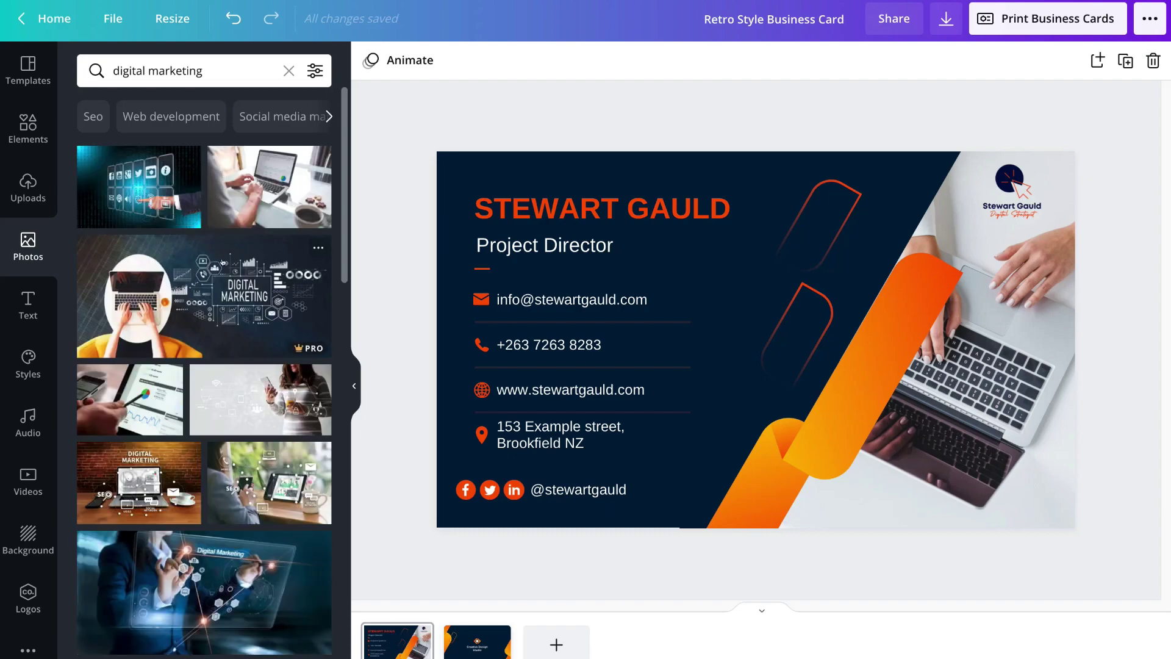
{"action": "scroll", "coordinate": [135, 341], "scroll_direction": "down", "scroll_amount": 5}
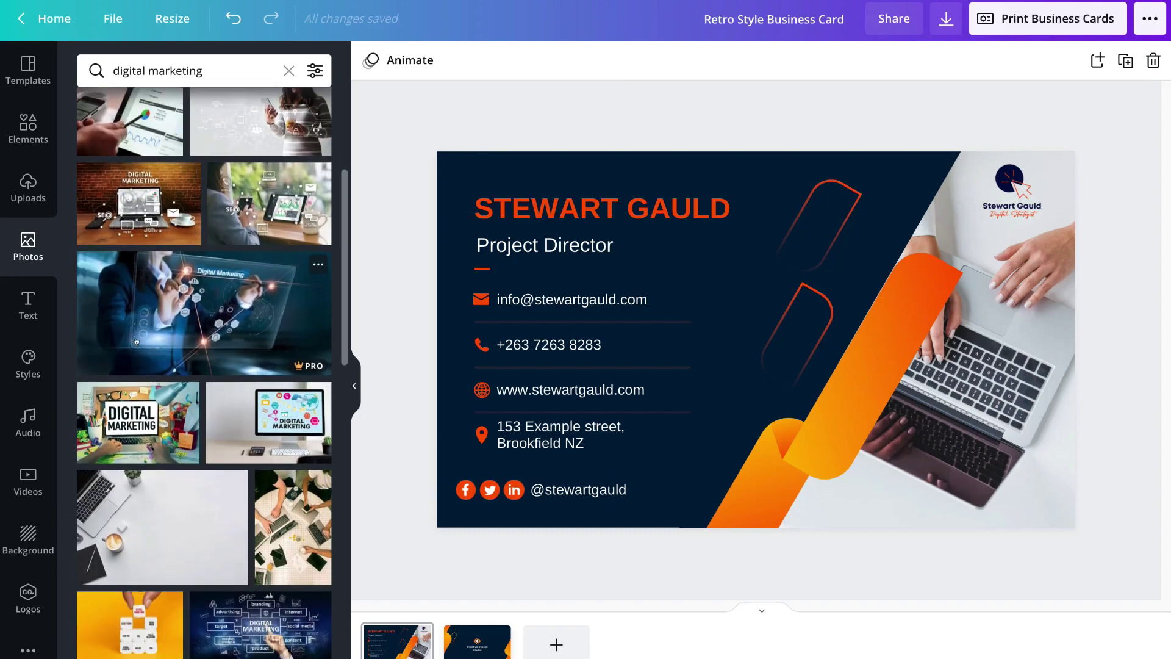
{"action": "scroll", "coordinate": [136, 341], "scroll_direction": "down", "scroll_amount": 3}
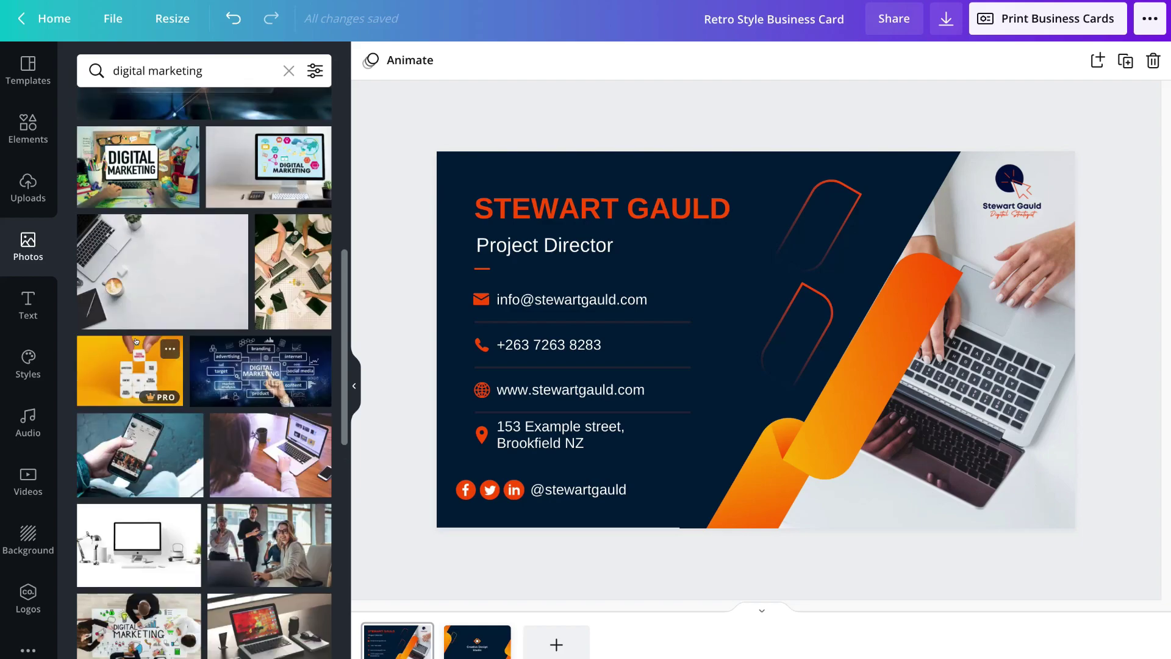
{"action": "scroll", "coordinate": [135, 341], "scroll_direction": "up", "scroll_amount": 6}
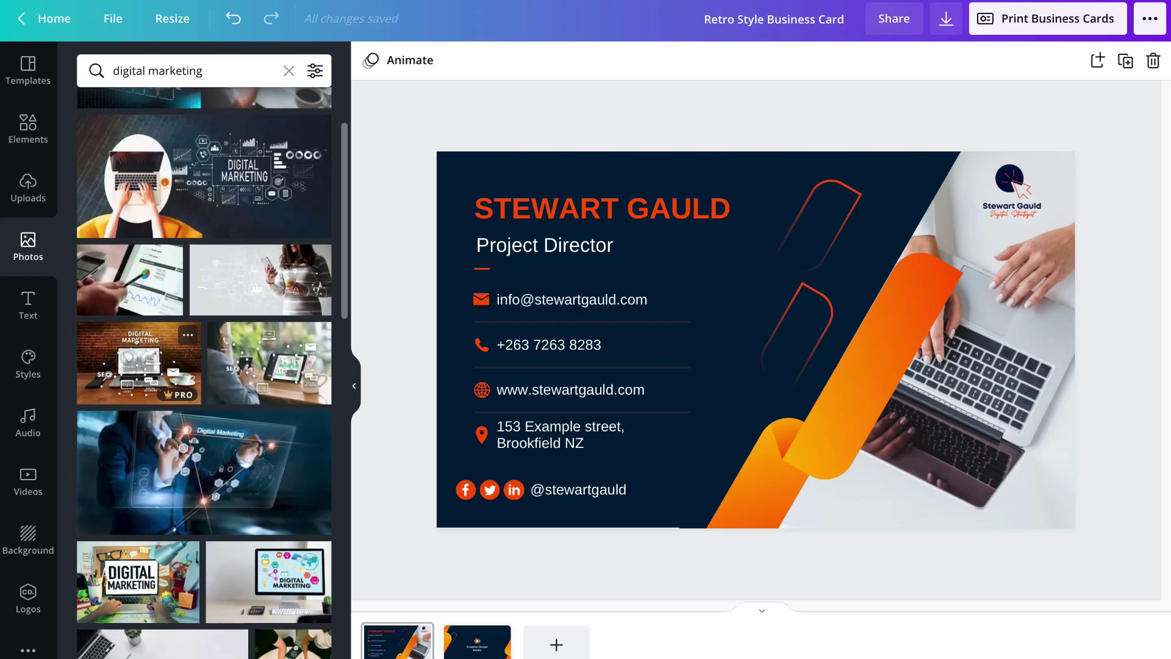
{"action": "scroll", "coordinate": [136, 341], "scroll_direction": "up", "scroll_amount": 2}
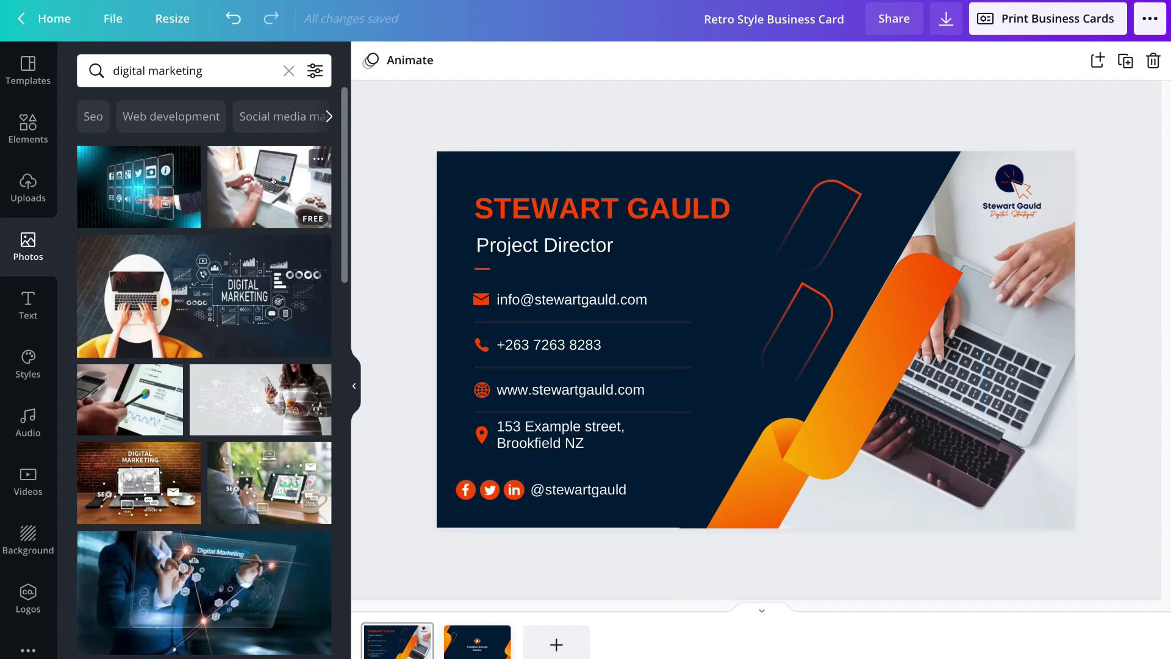
- Try a new photo in the card frame, revert to the original laptop shot, then go to page 2
{"action": "left_click_drag", "start_coordinate": [276, 190], "coordinate": [1015, 366]}
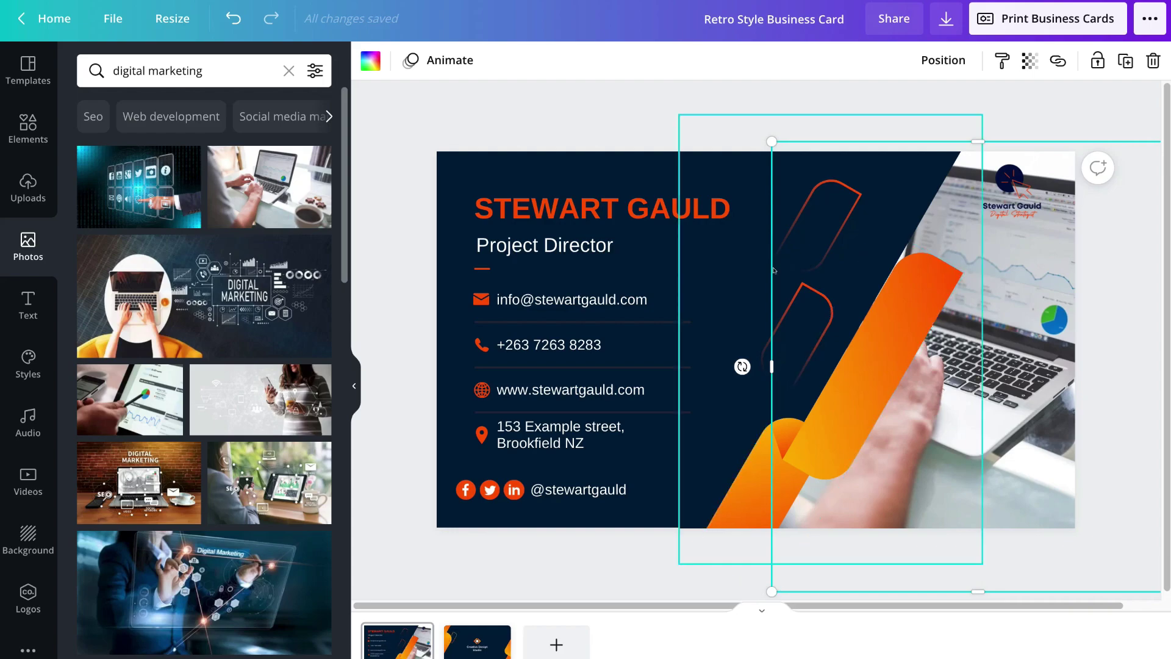
{"action": "left_click", "coordinate": [232, 21]}
{"action": "left_click", "coordinate": [233, 20]}
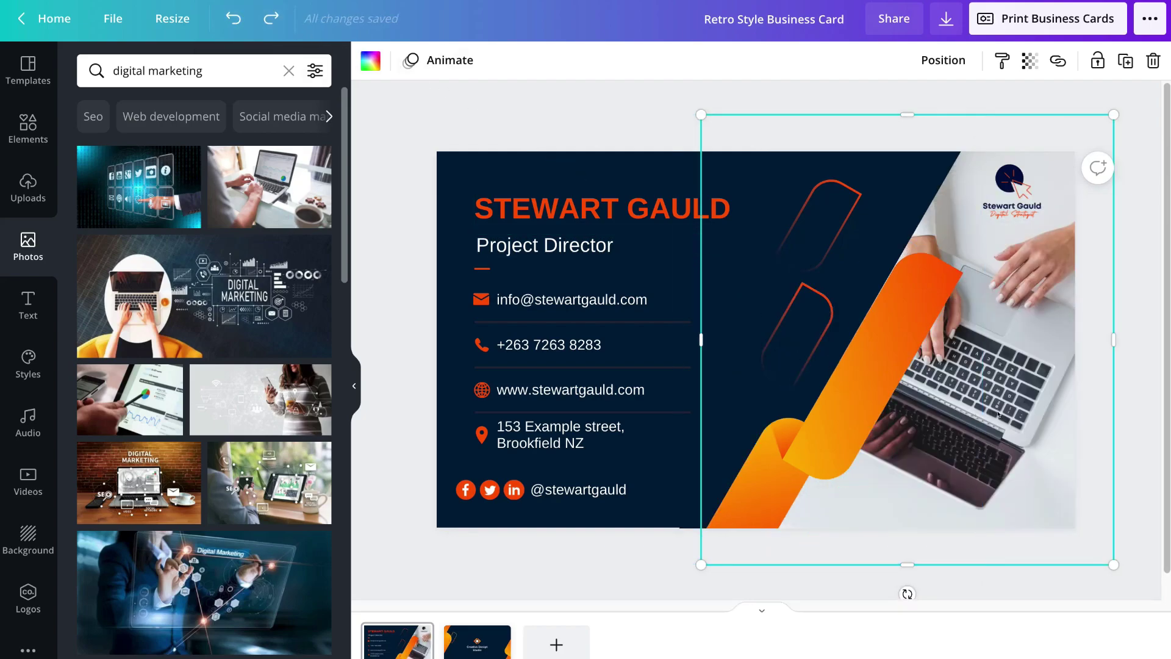
{"action": "left_click_drag", "start_coordinate": [1001, 414], "coordinate": [1023, 411]}
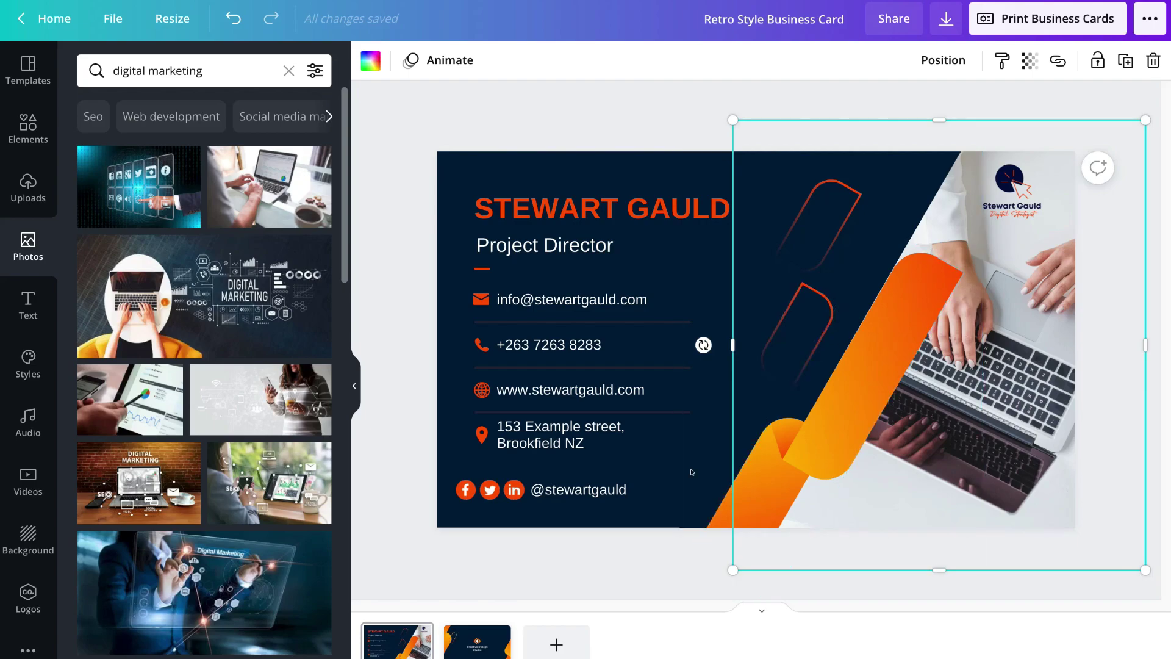
{"action": "left_click", "coordinate": [464, 642]}
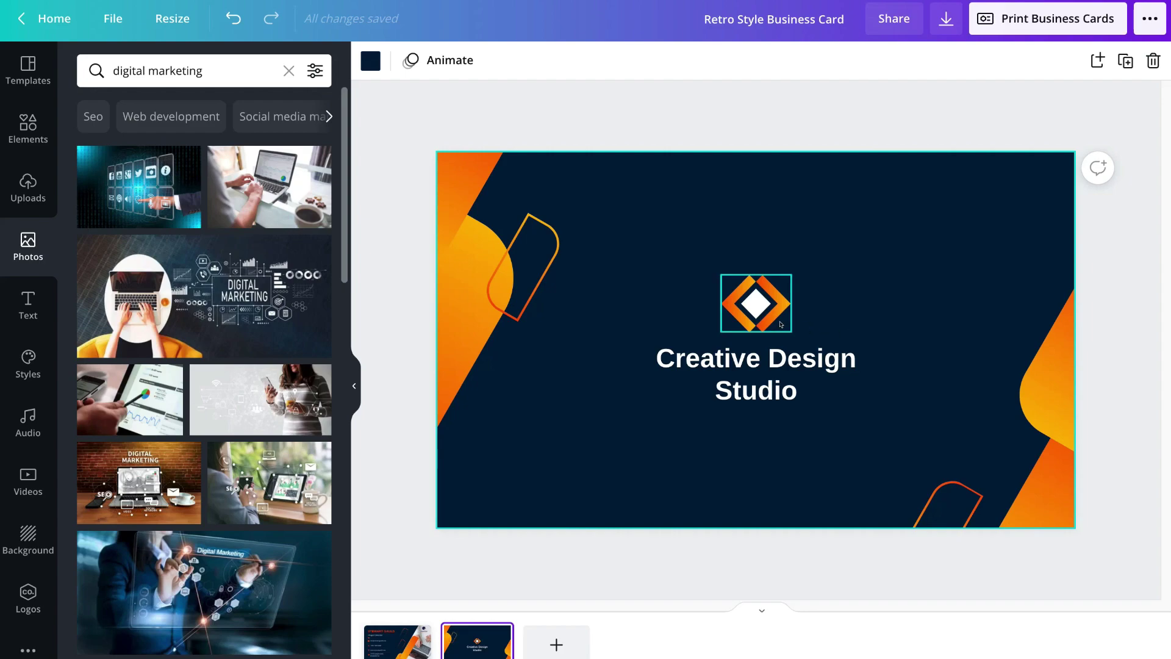
- Delete the orange diamond logo from the card back and start a new upload in Uploads
{"action": "left_click", "coordinate": [758, 313]}
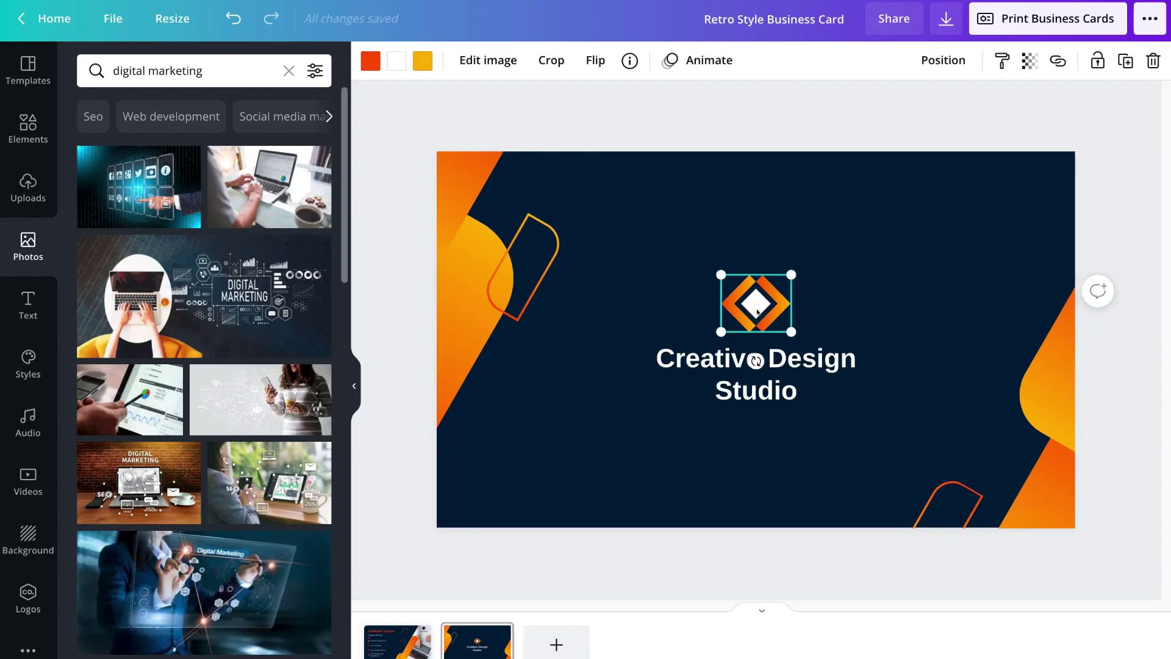
{"action": "right_click", "coordinate": [758, 312]}
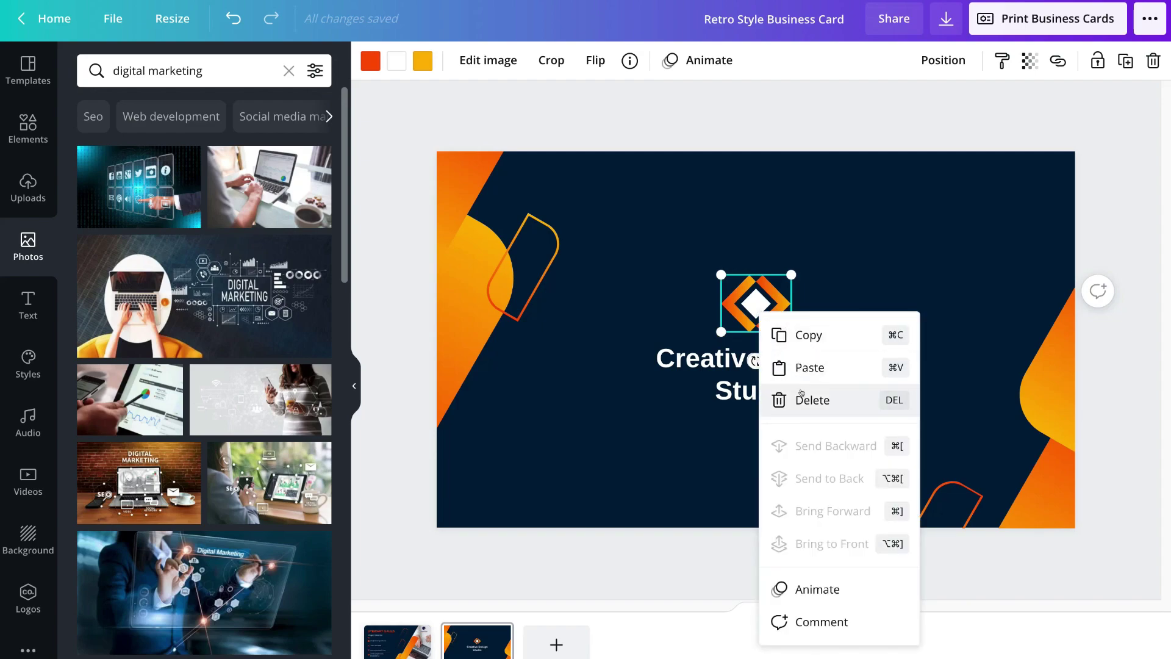
{"action": "left_click", "coordinate": [846, 402]}
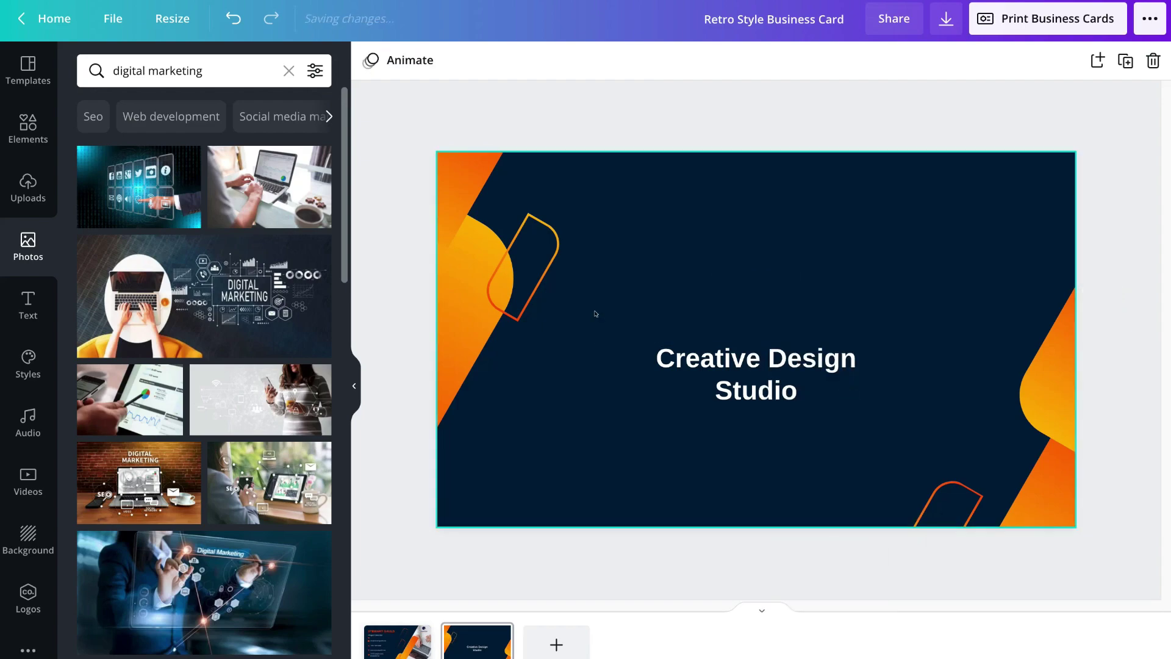
{"action": "left_click", "coordinate": [28, 182]}
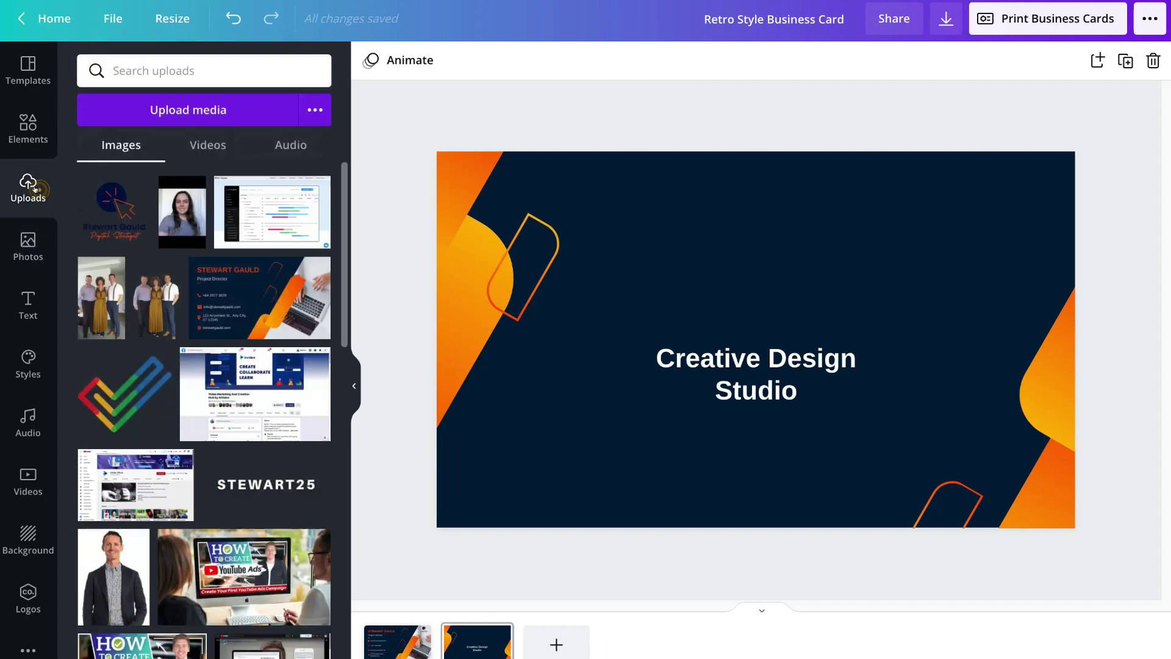
{"action": "left_click", "coordinate": [147, 119]}
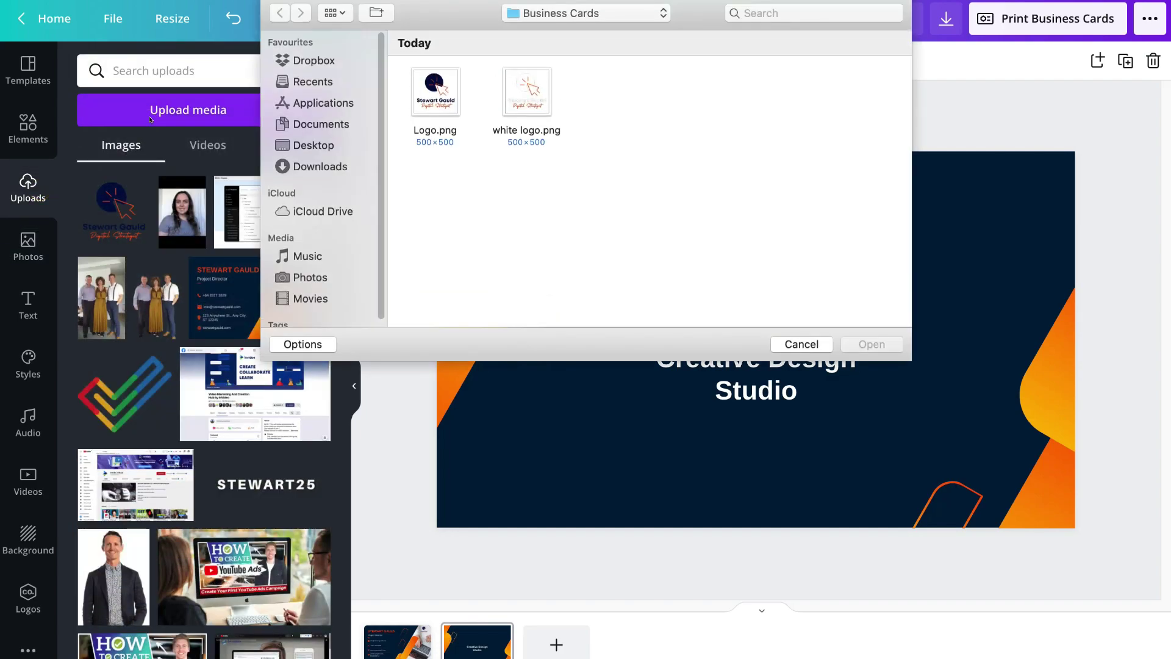
- Upload white logo.png, add it to the card back and place it above the Creative Design Studio text
{"action": "double_click", "coordinate": [550, 91]}
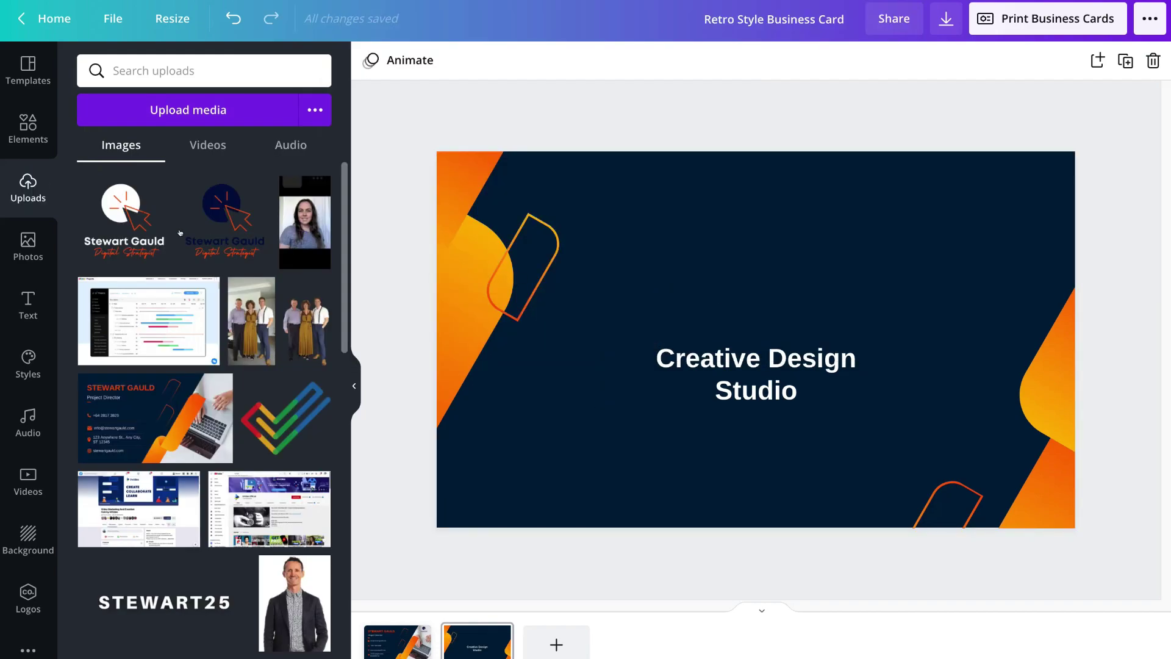
{"action": "left_click", "coordinate": [123, 211]}
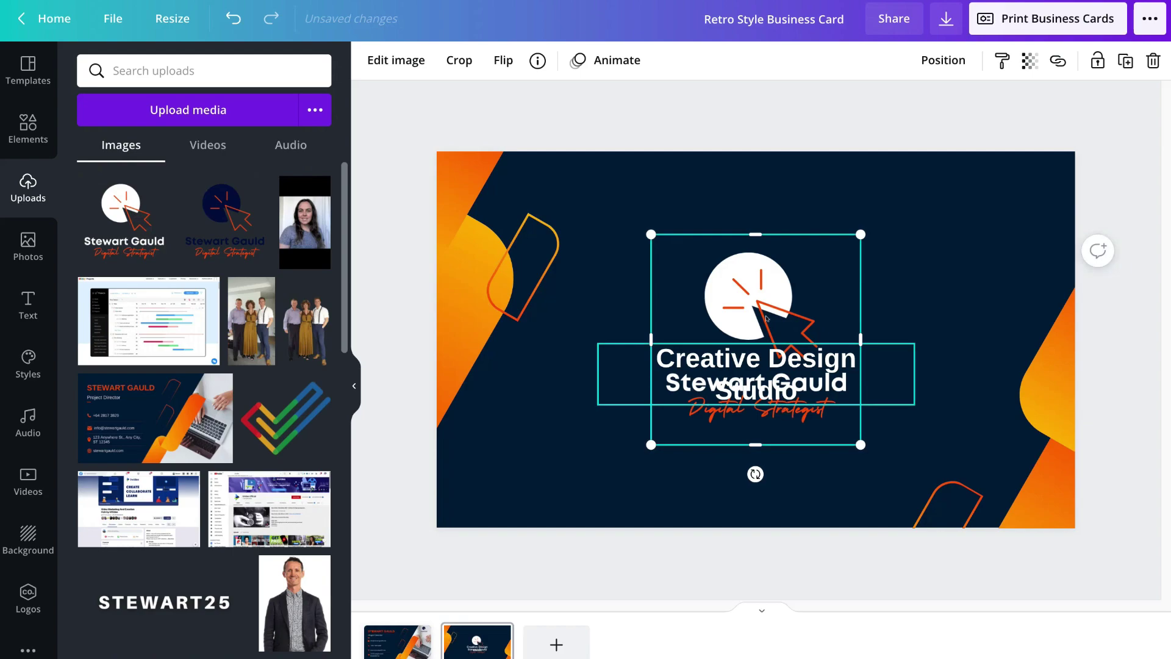
{"action": "left_click_drag", "start_coordinate": [767, 318], "coordinate": [720, 266]}
{"action": "left_click", "coordinate": [767, 382]}
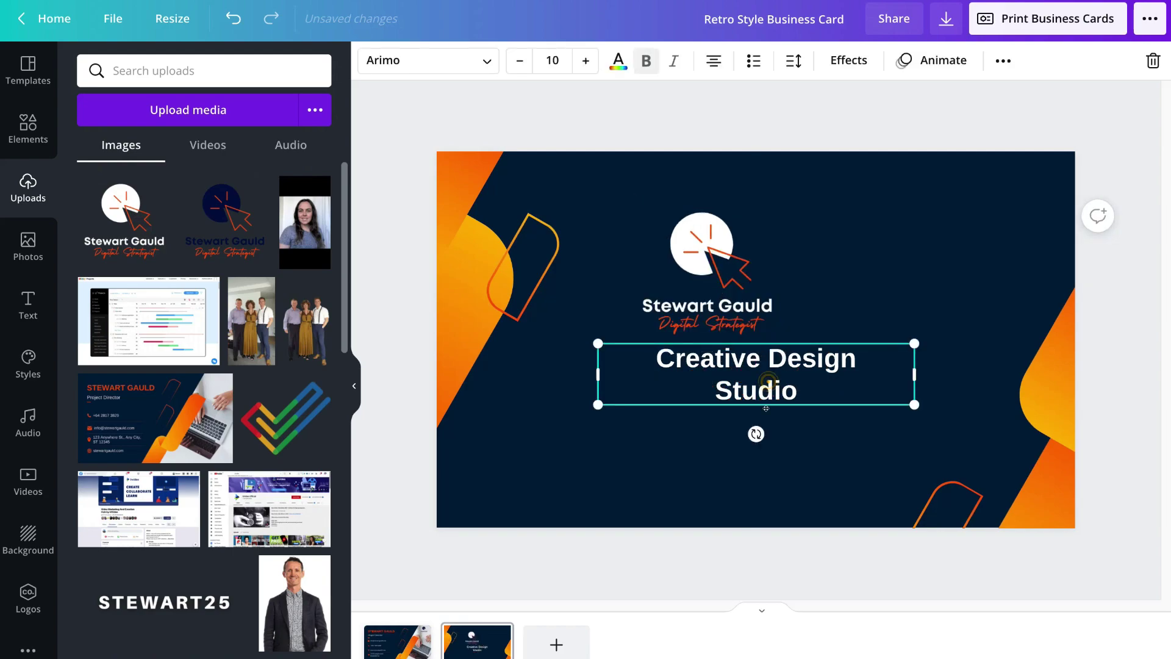
{"action": "left_click_drag", "start_coordinate": [766, 408], "coordinate": [766, 446]}
- Enlarge the white logo and centre it above the Creative Design Studio text
{"action": "left_click_drag", "start_coordinate": [720, 287], "coordinate": [747, 296]}
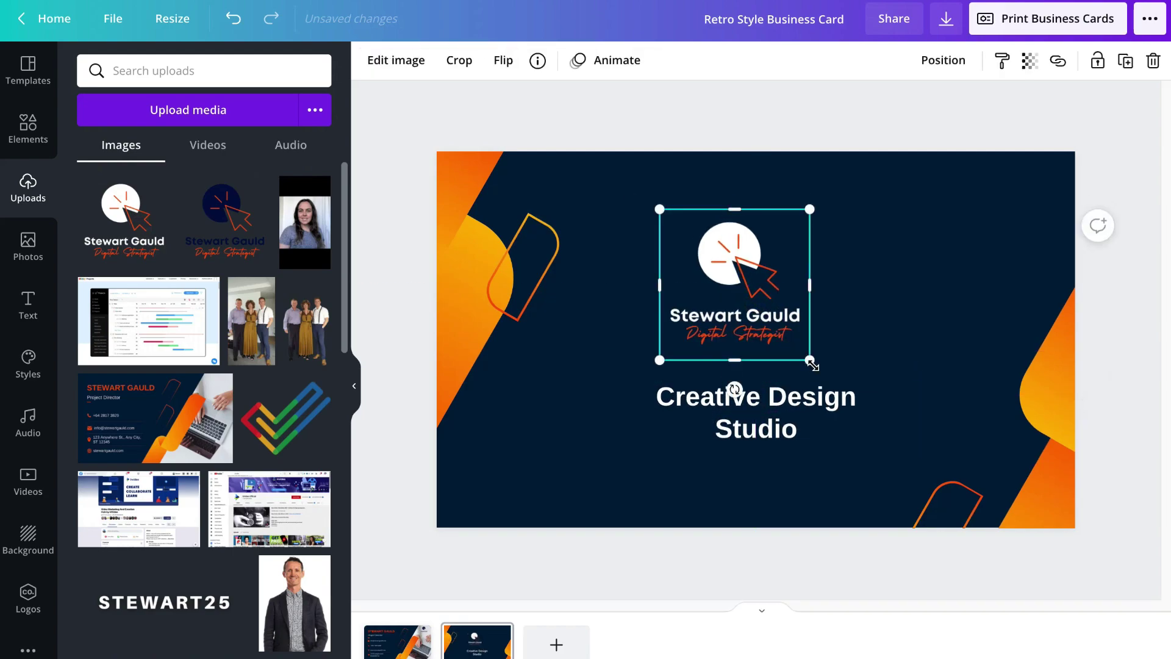
{"action": "left_click_drag", "start_coordinate": [811, 364], "coordinate": [862, 413]}
{"action": "left_click_drag", "start_coordinate": [786, 333], "coordinate": [790, 303]}
{"action": "left_click", "coordinate": [755, 411]}
{"action": "left_click_drag", "start_coordinate": [755, 411], "coordinate": [761, 401]}
{"action": "left_click", "coordinate": [716, 414]}
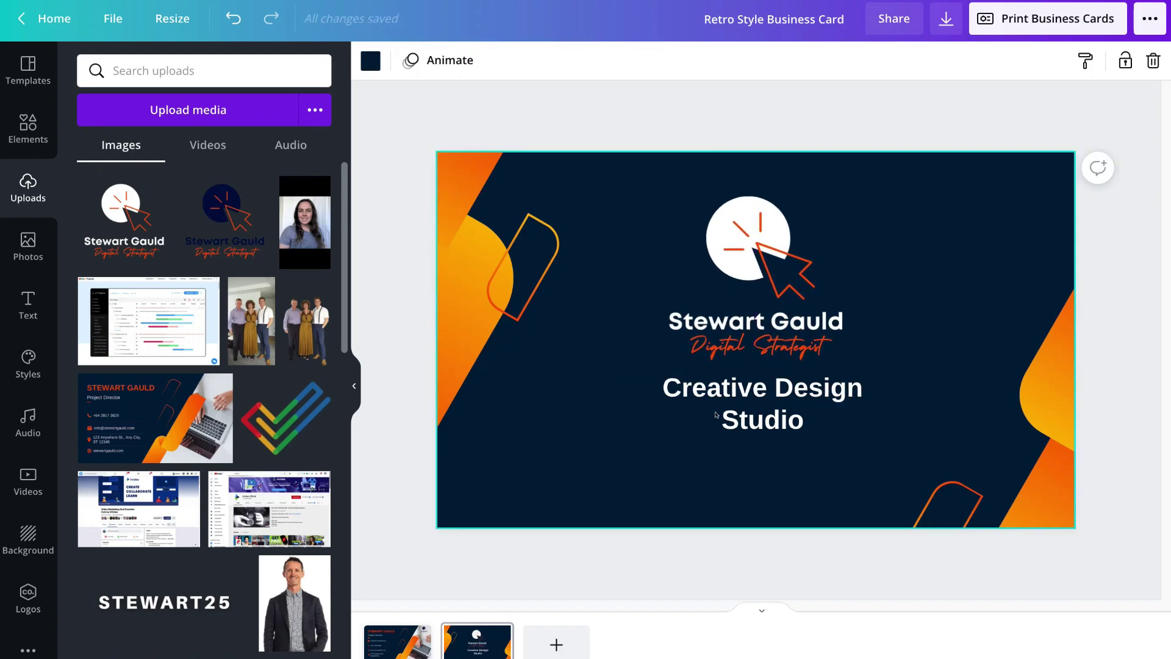
{"action": "right_click", "coordinate": [787, 405]}
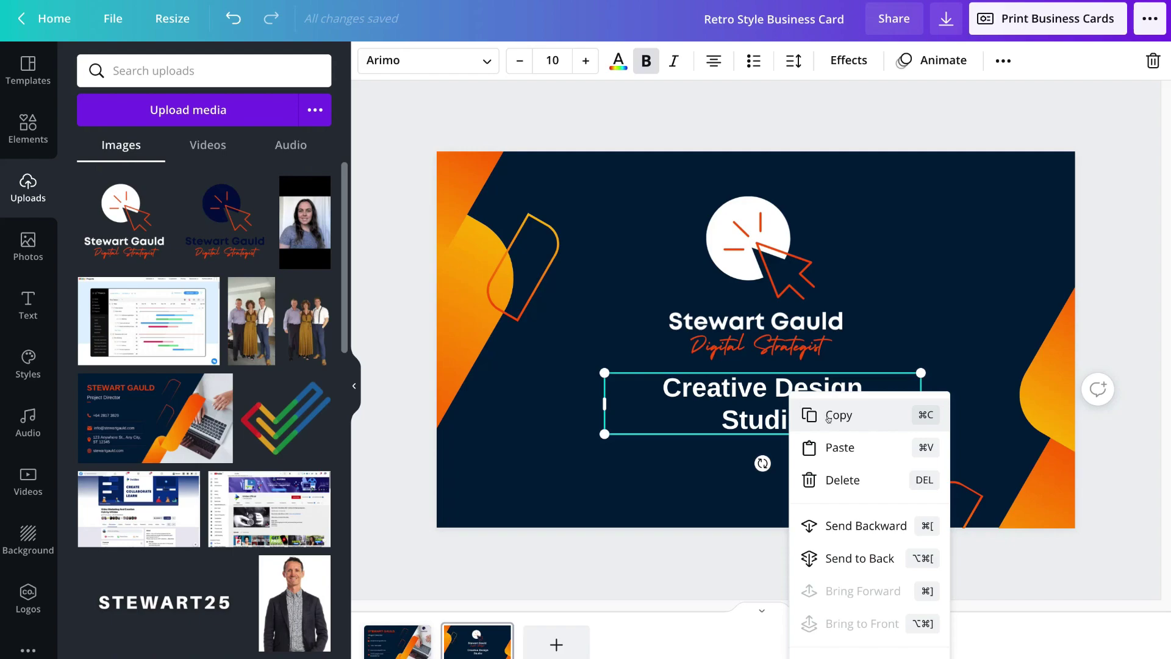
- Delete the Creative Design Studio text and move the white logo to the card's centre
{"action": "left_click", "coordinate": [832, 491]}
{"action": "left_click_drag", "start_coordinate": [767, 334], "coordinate": [771, 375]}
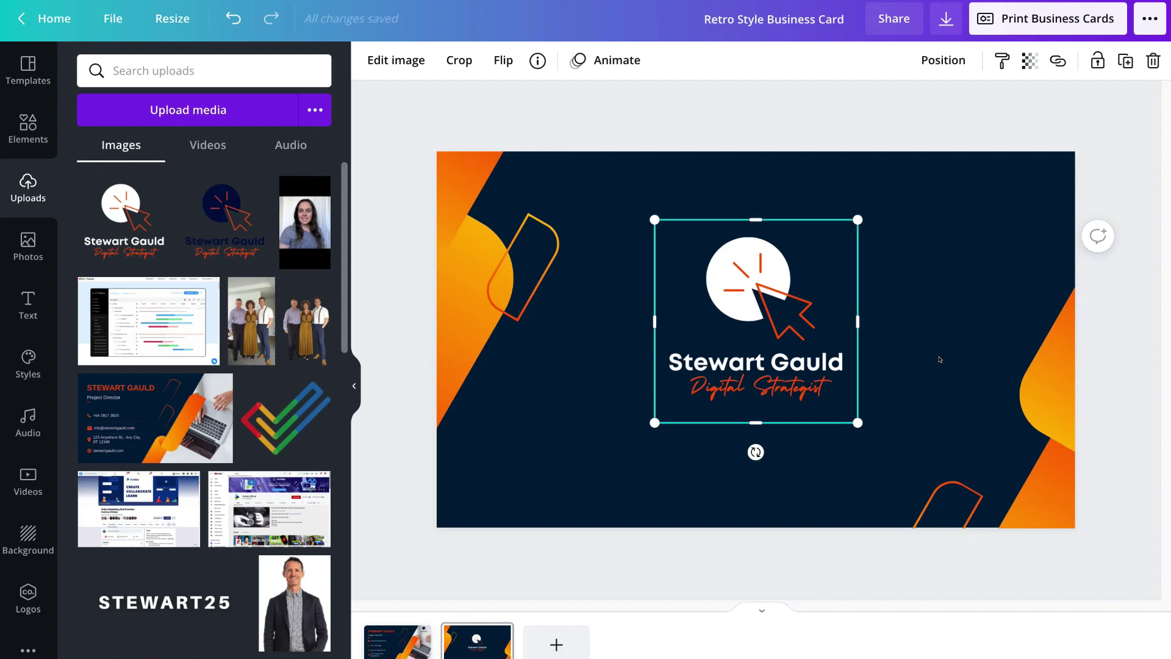
{"action": "scroll", "coordinate": [1102, 337], "scroll_direction": "up", "scroll_amount": 2}
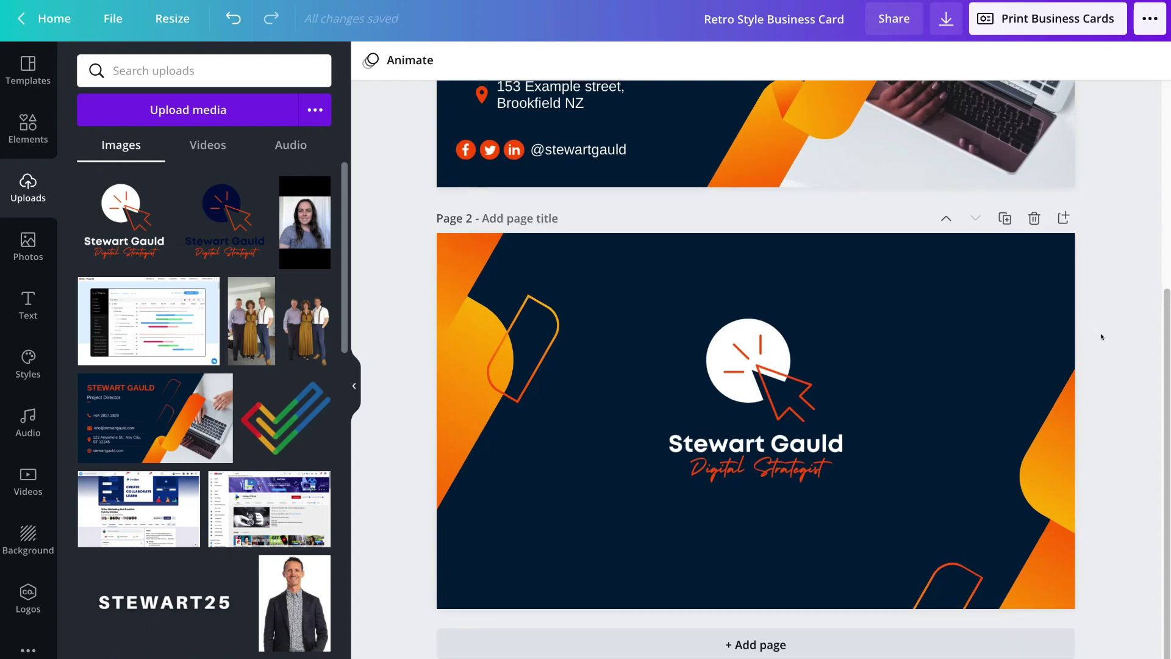
{"action": "scroll", "coordinate": [1101, 337], "scroll_direction": "up", "scroll_amount": 5}
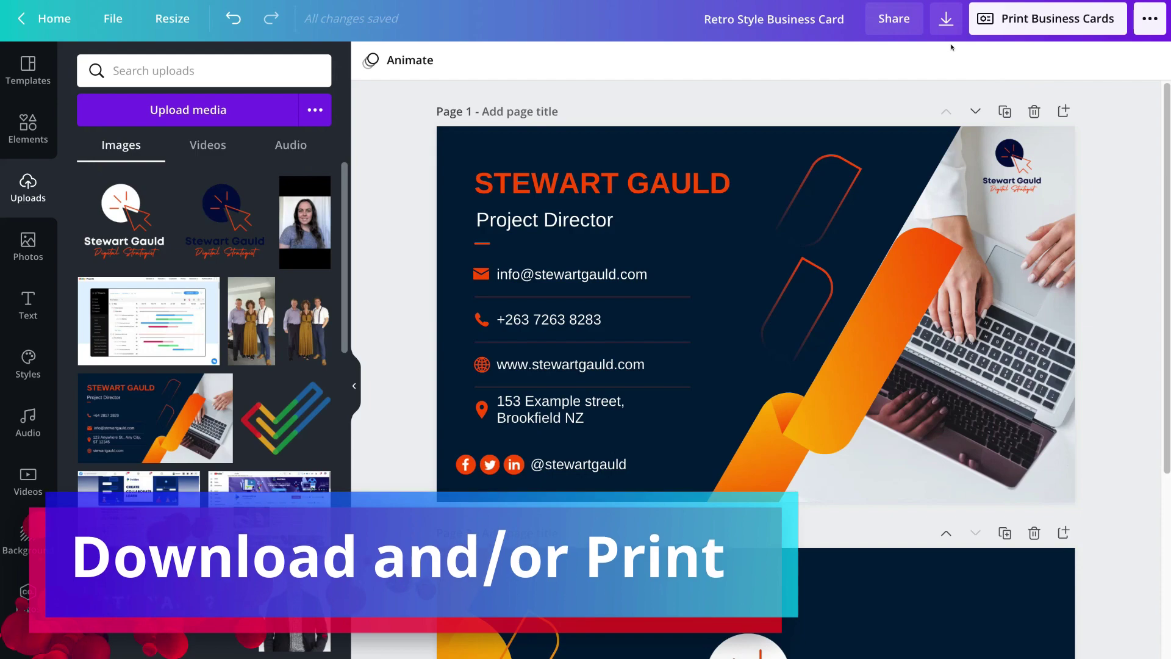
- Start a Print Business Cards order from the Download menu for the double-sided design
{"action": "left_click", "coordinate": [939, 23]}
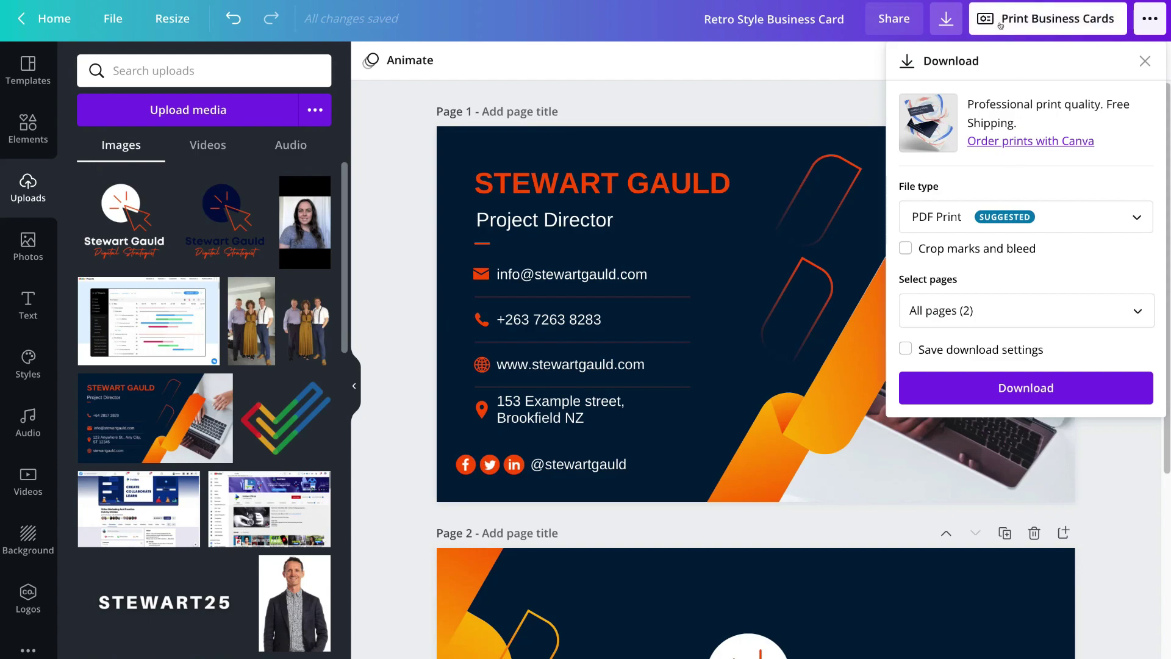
{"action": "left_click", "coordinate": [1056, 23]}
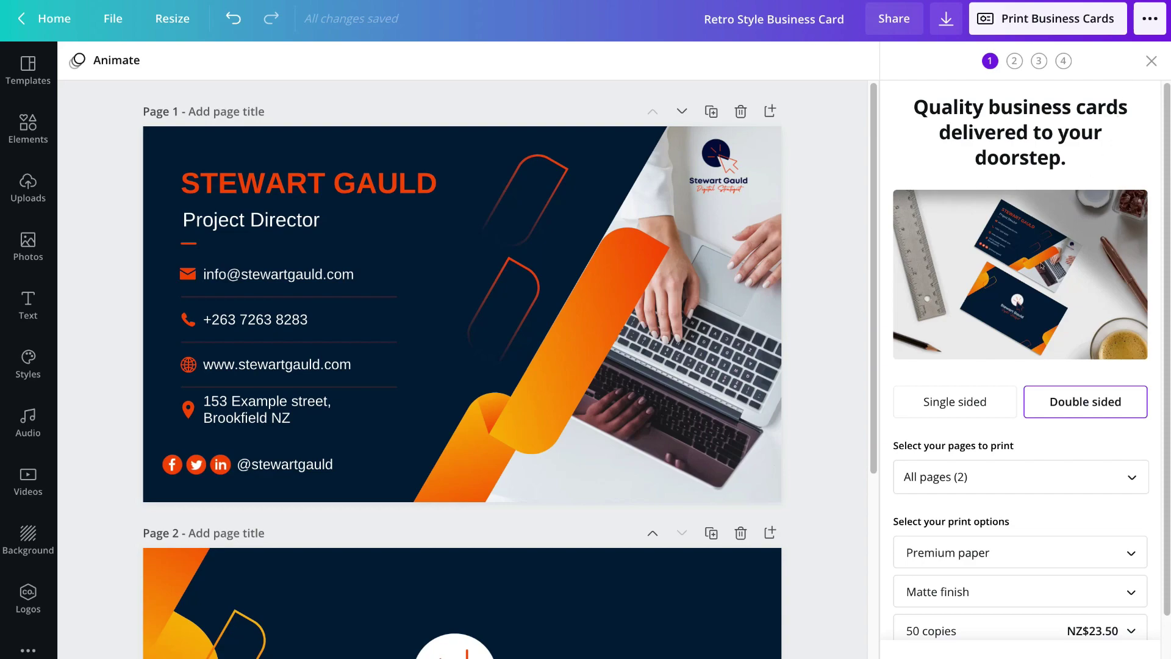
- Set the print quantity to 100 copies for NZ$31 and continue to the danger-zone check
{"action": "scroll", "coordinate": [1040, 266], "scroll_direction": "down", "scroll_amount": 3}
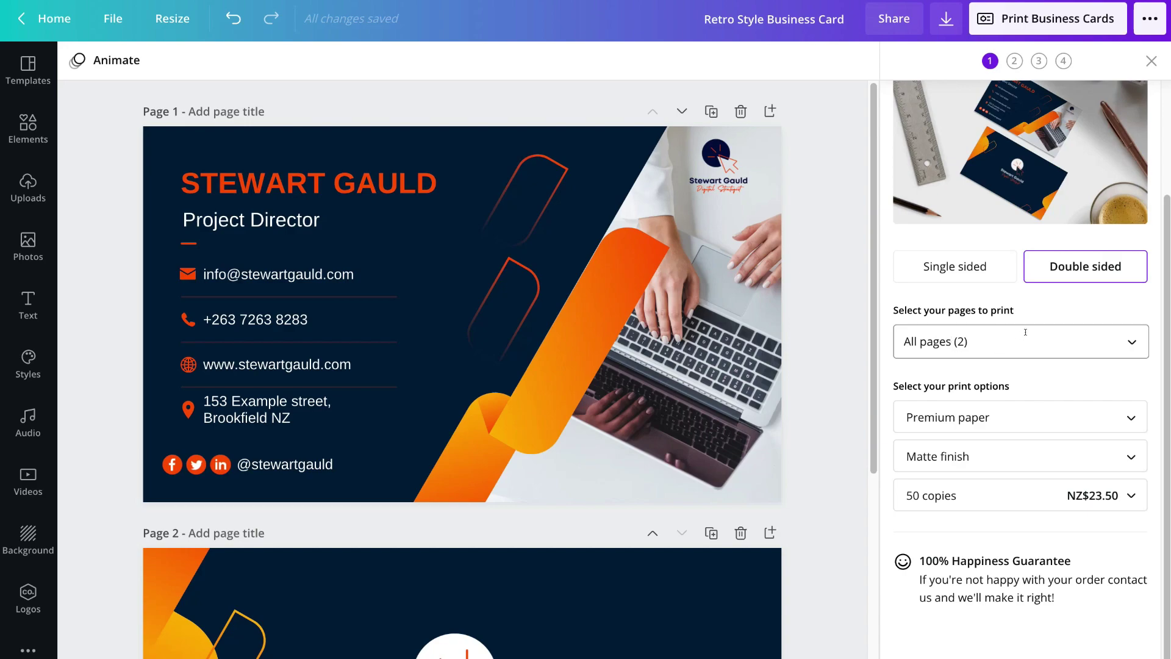
{"action": "left_click", "coordinate": [997, 487]}
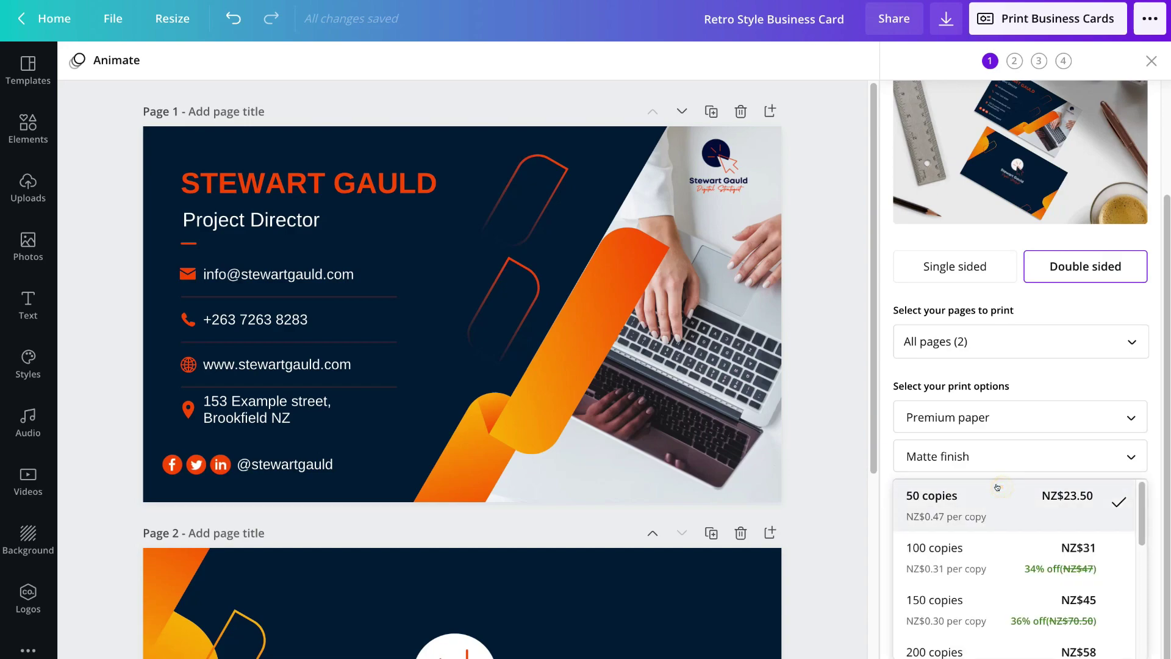
{"action": "left_click", "coordinate": [981, 552]}
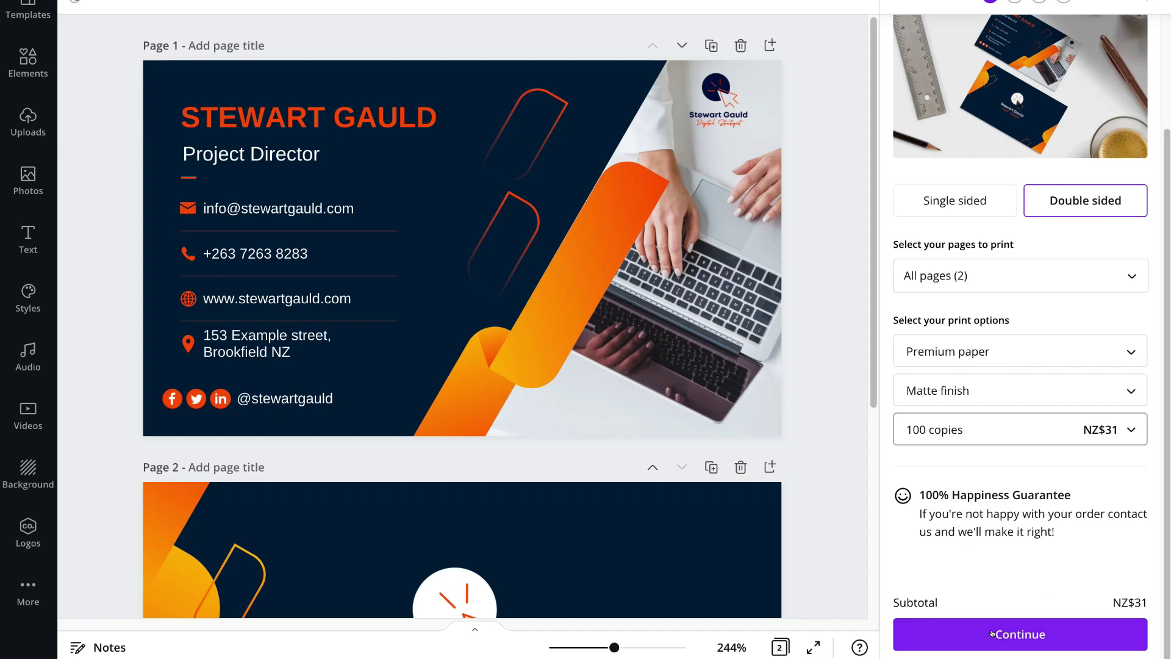
{"action": "left_click", "coordinate": [1065, 632]}
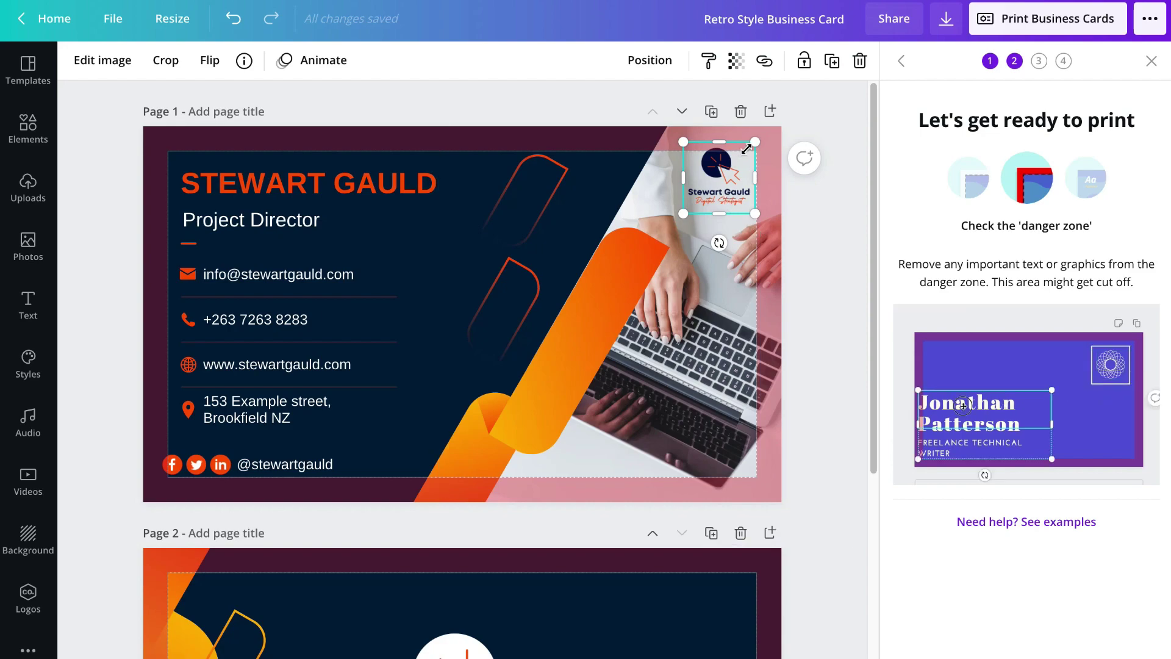
{"action": "left_click_drag", "start_coordinate": [754, 142], "coordinate": [743, 154]}
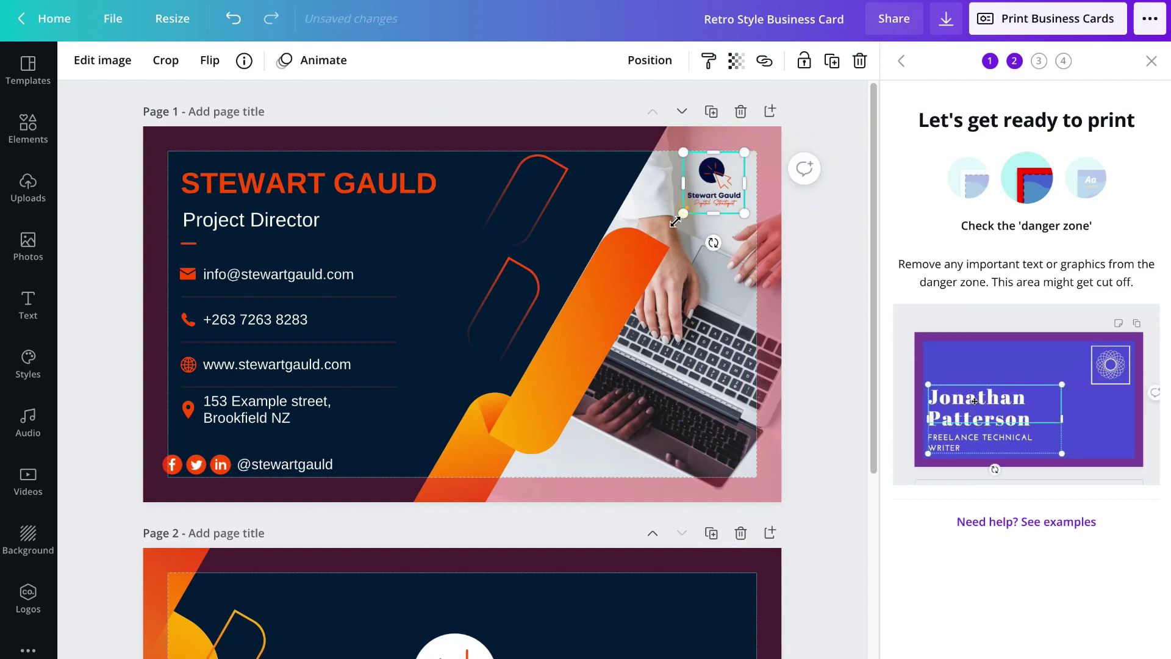
- Resize the front logo within the safe area and move the outline shape up near the top
{"action": "left_click_drag", "start_coordinate": [683, 213], "coordinate": [669, 227]}
{"action": "left_click_drag", "start_coordinate": [678, 159], "coordinate": [678, 160]}
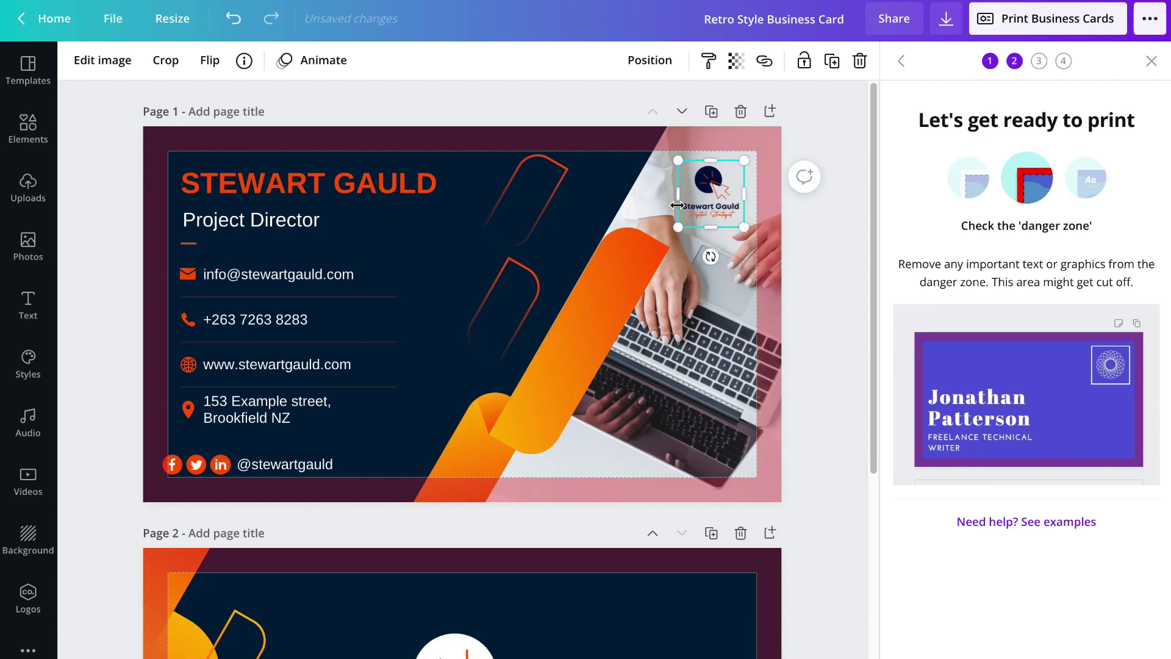
{"action": "left_click_drag", "start_coordinate": [510, 300], "coordinate": [519, 204]}
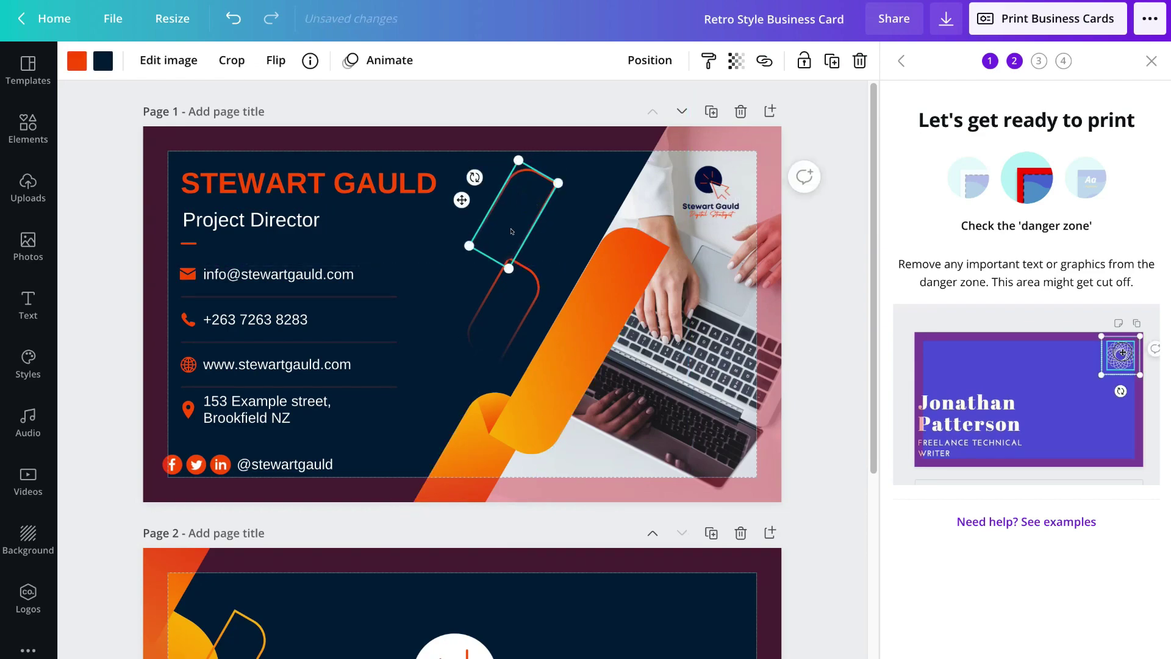
{"action": "left_click", "coordinate": [259, 463]}
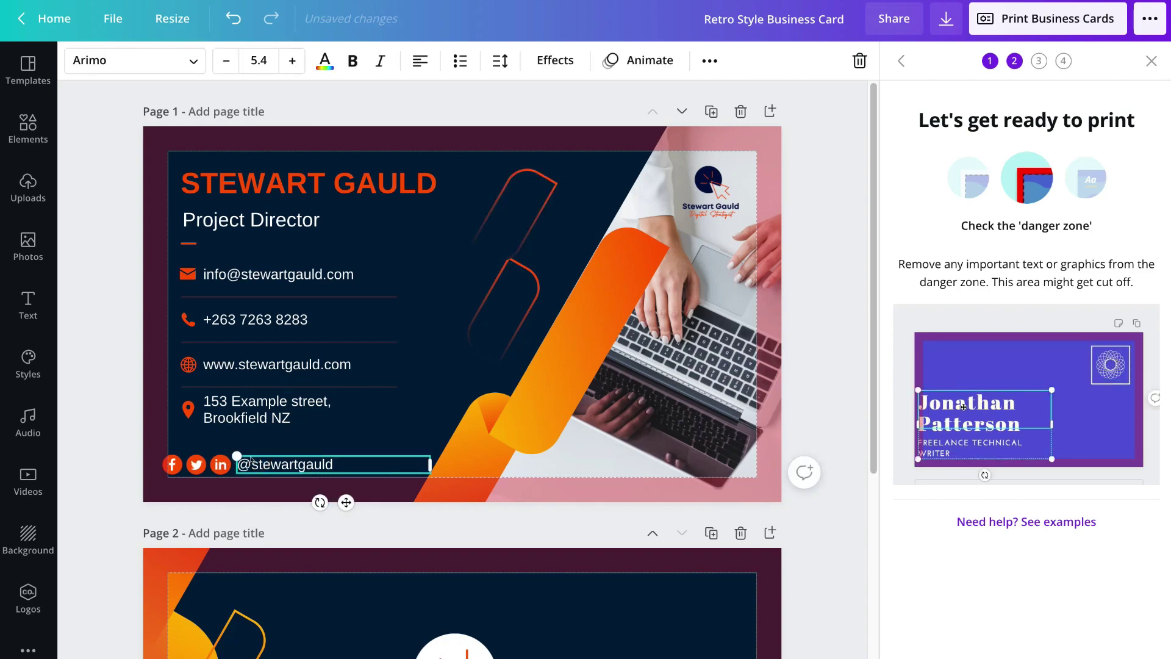
{"action": "left_click", "coordinate": [211, 463], "text": "shift"}
{"action": "left_click", "coordinate": [172, 464], "text": "shift"}
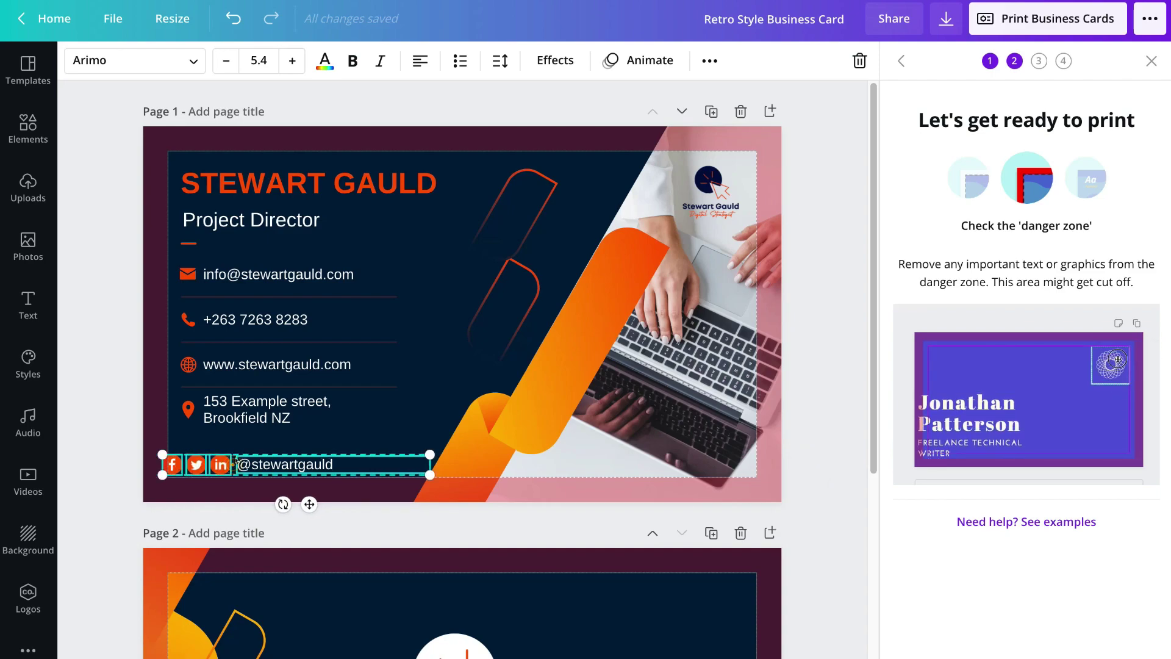
{"action": "left_click_drag", "start_coordinate": [232, 469], "coordinate": [252, 459]}
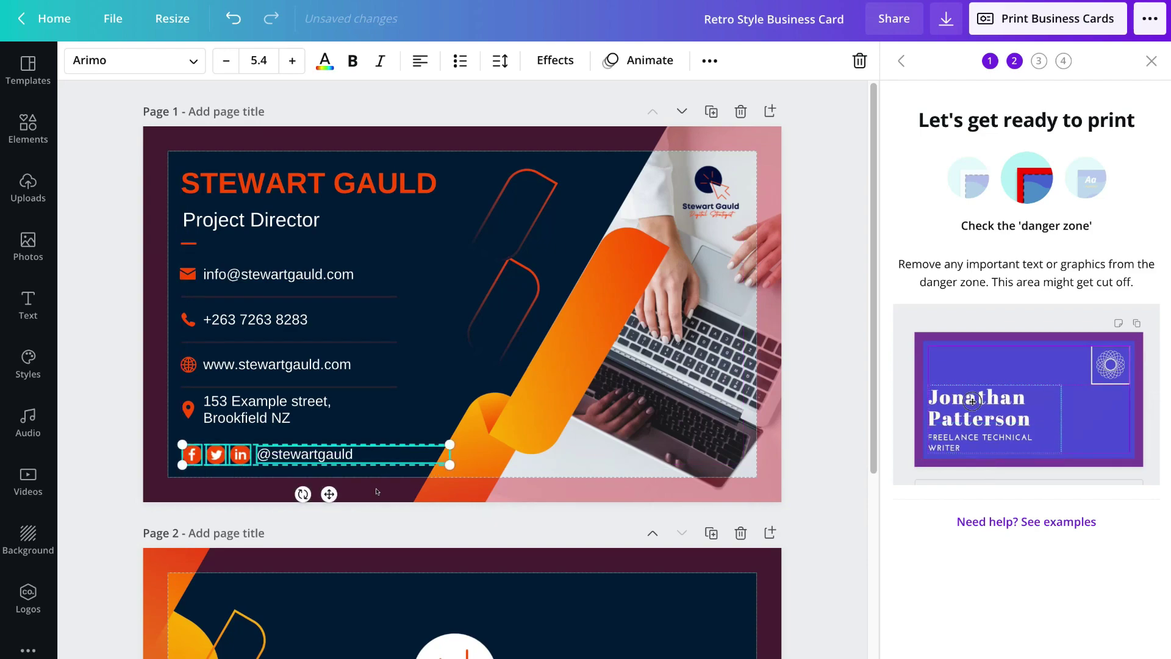
{"action": "left_click", "coordinate": [637, 387]}
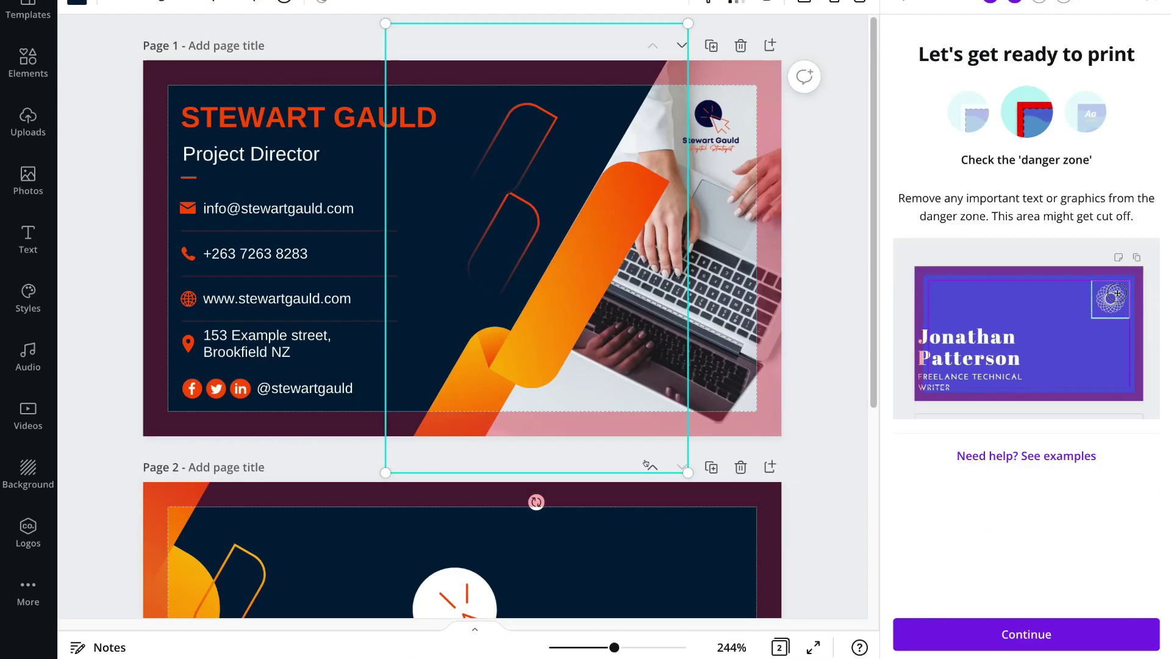
{"action": "left_click", "coordinate": [971, 626]}
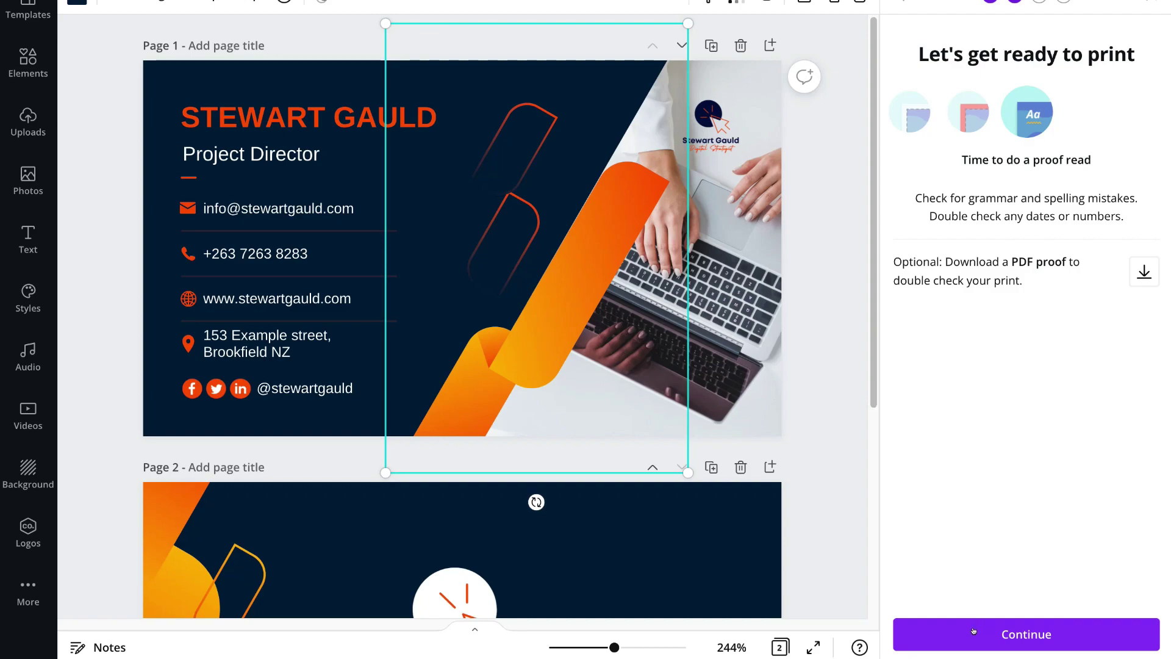
{"action": "left_click", "coordinate": [973, 630]}
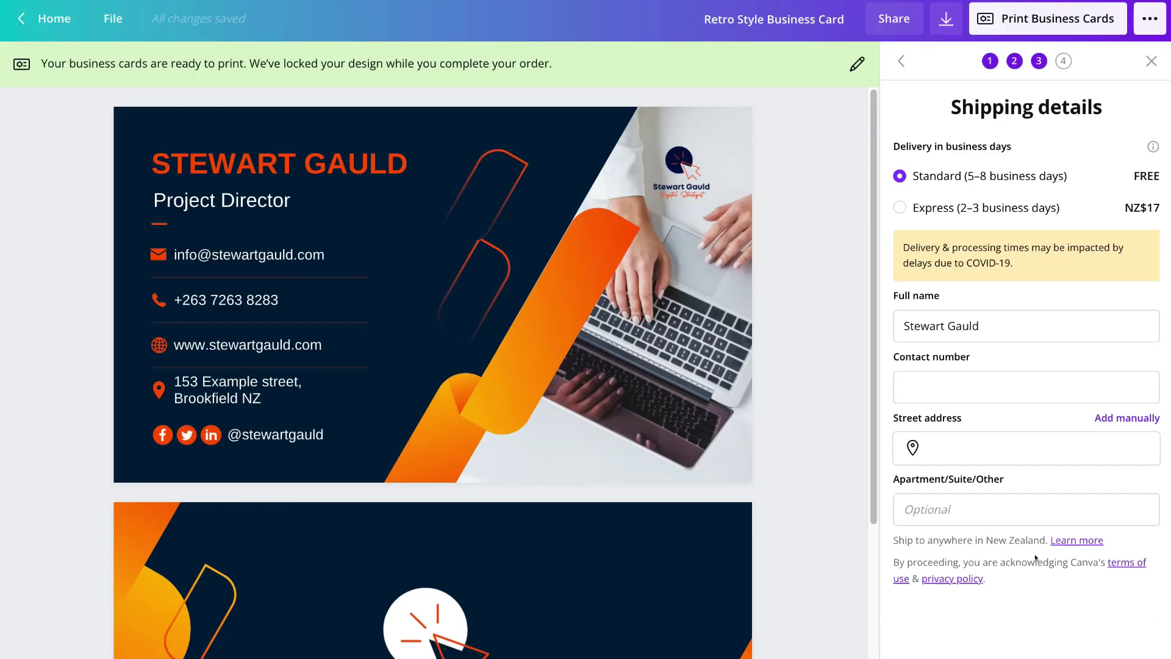